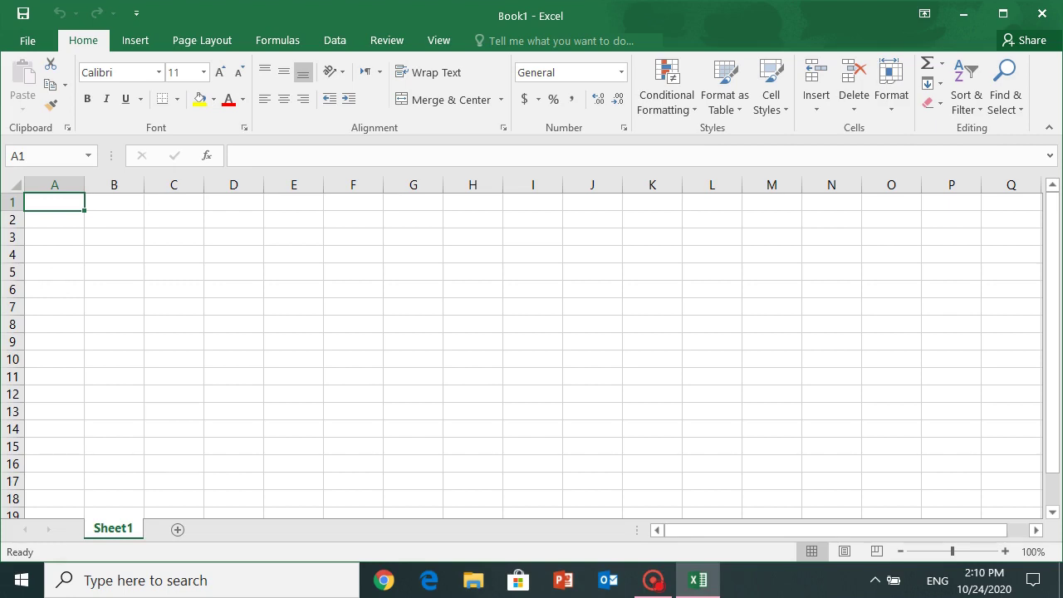
- Enter 'ABC School' in A1 and 'Satellite Town MirpurKhas' in A2
click(54, 236)
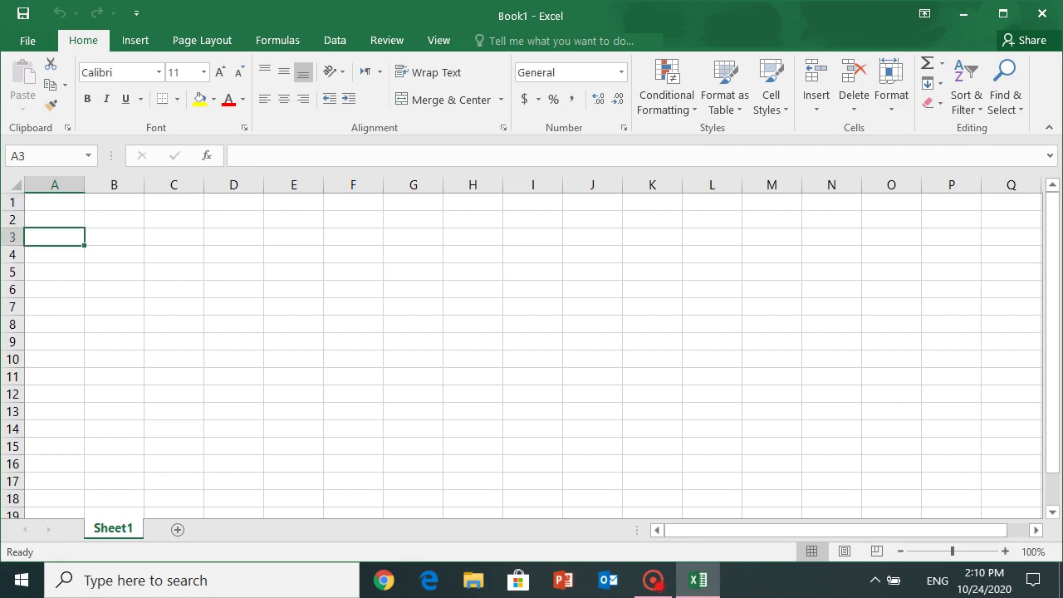
click(54, 254)
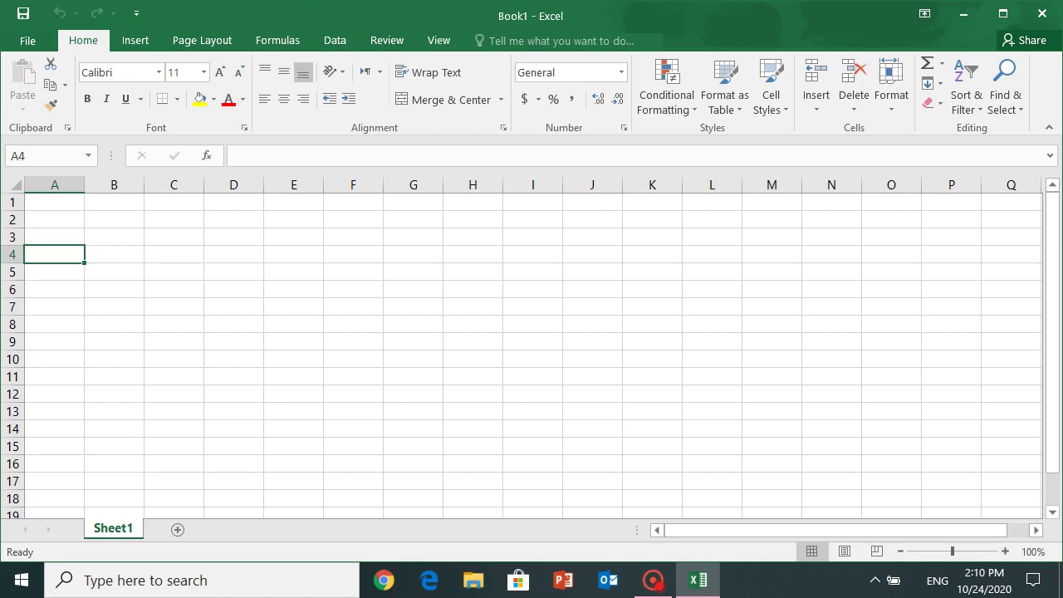
click(54, 219)
click(53, 202)
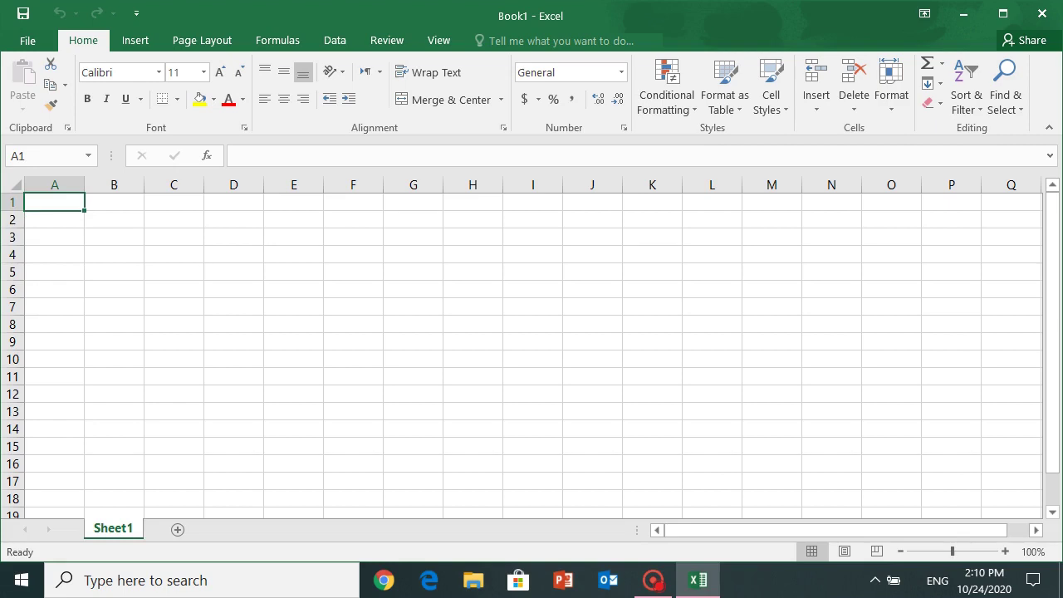
text(ABC School)
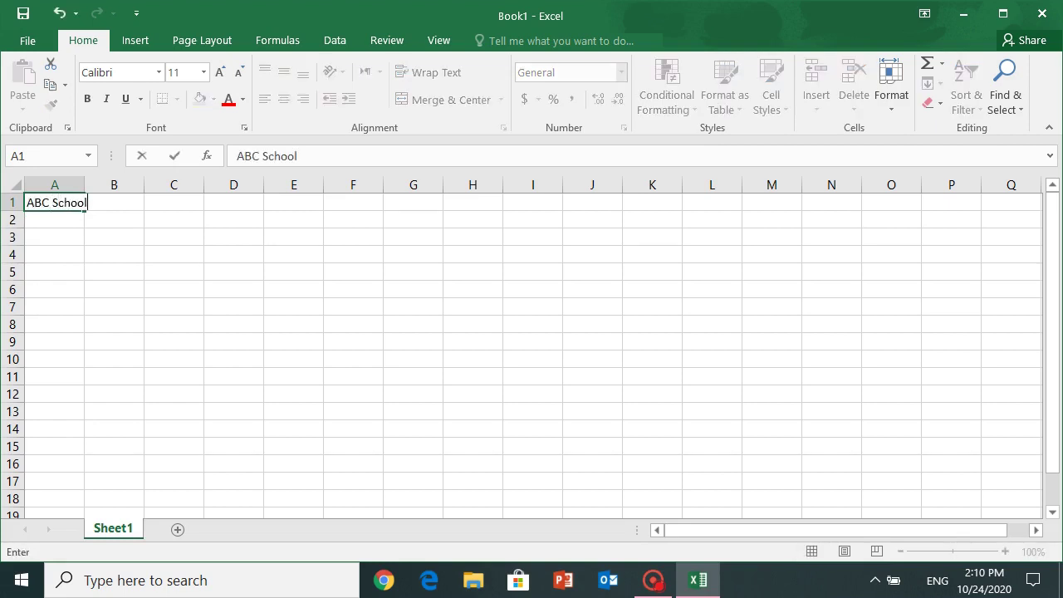
key(Return)
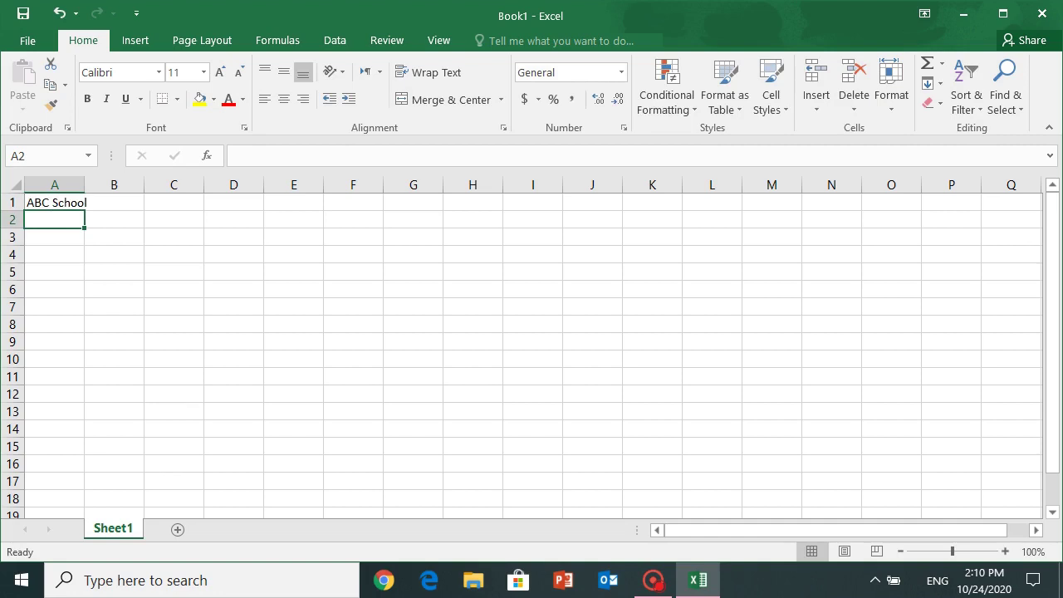
text(Satellite Town )
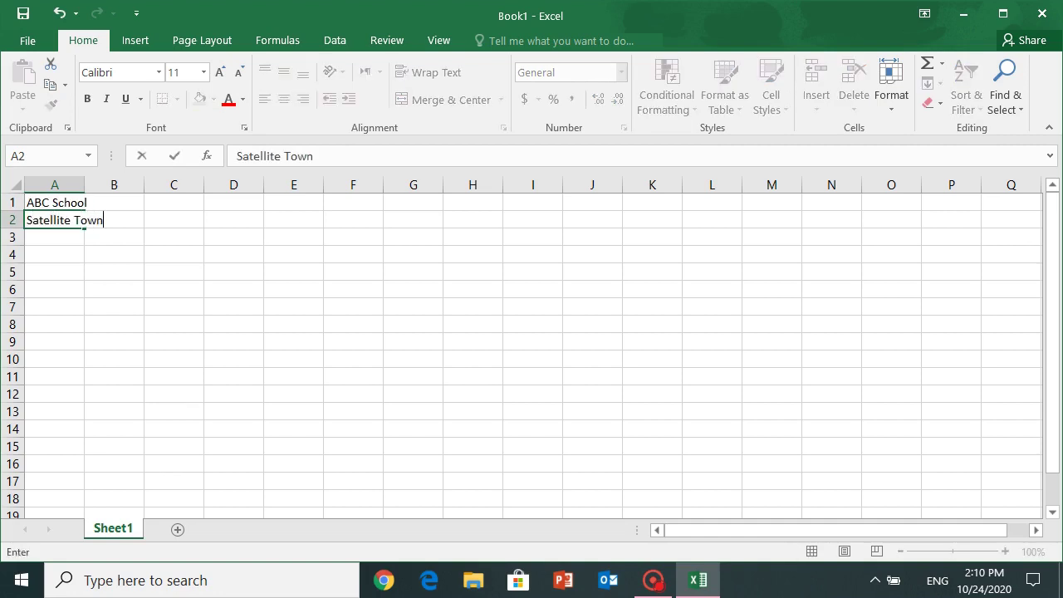
text(MirpurKhas)
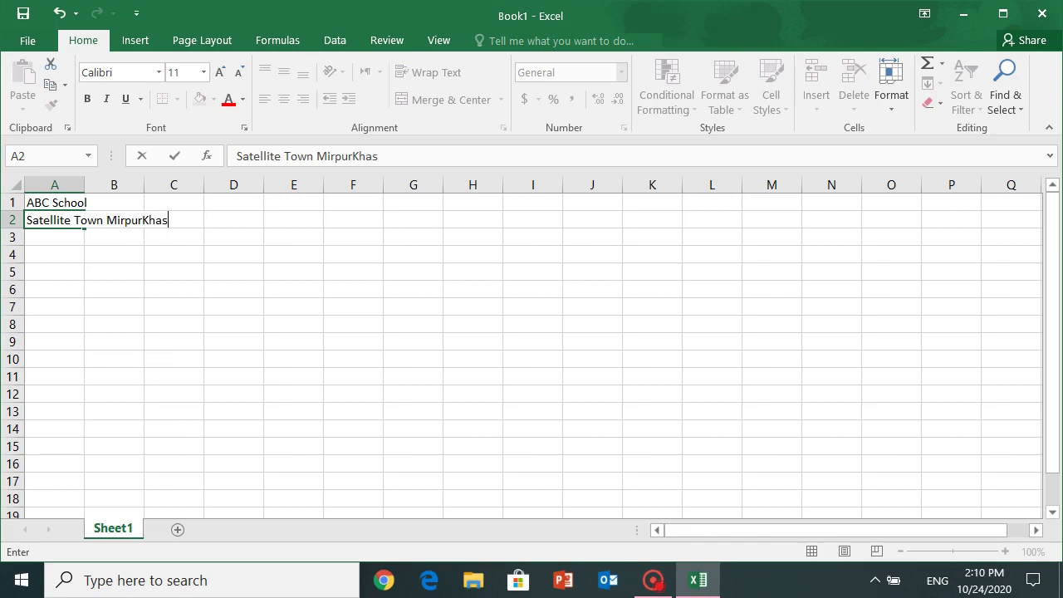
key(Return)
key(Return)
key(Return)
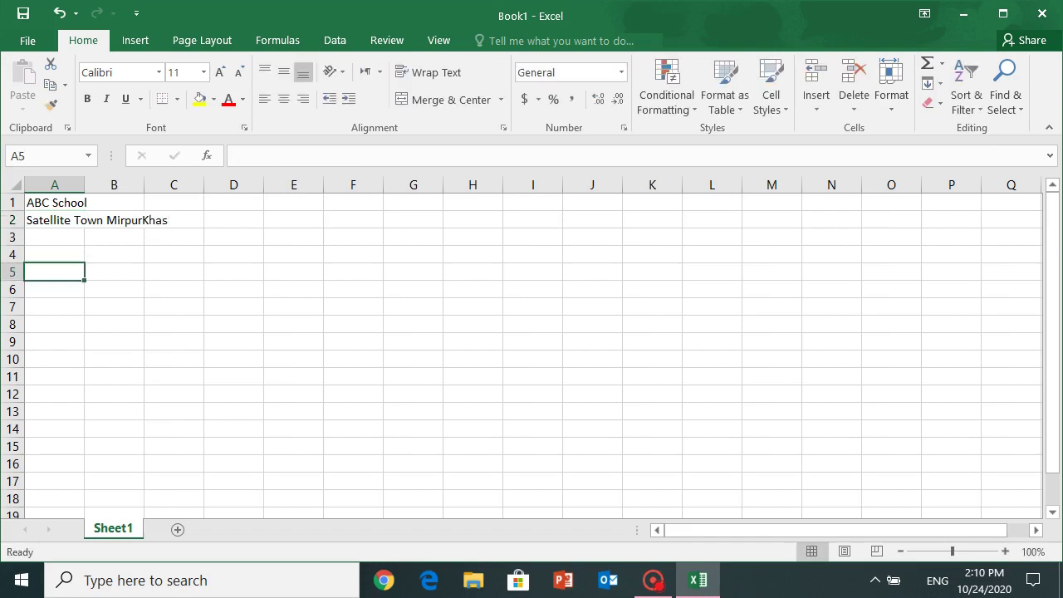
- Enter the headers Roll No:, Name of Student, Sci and Eng across A4:D4
key(Down)
key(Up)
key(Up)
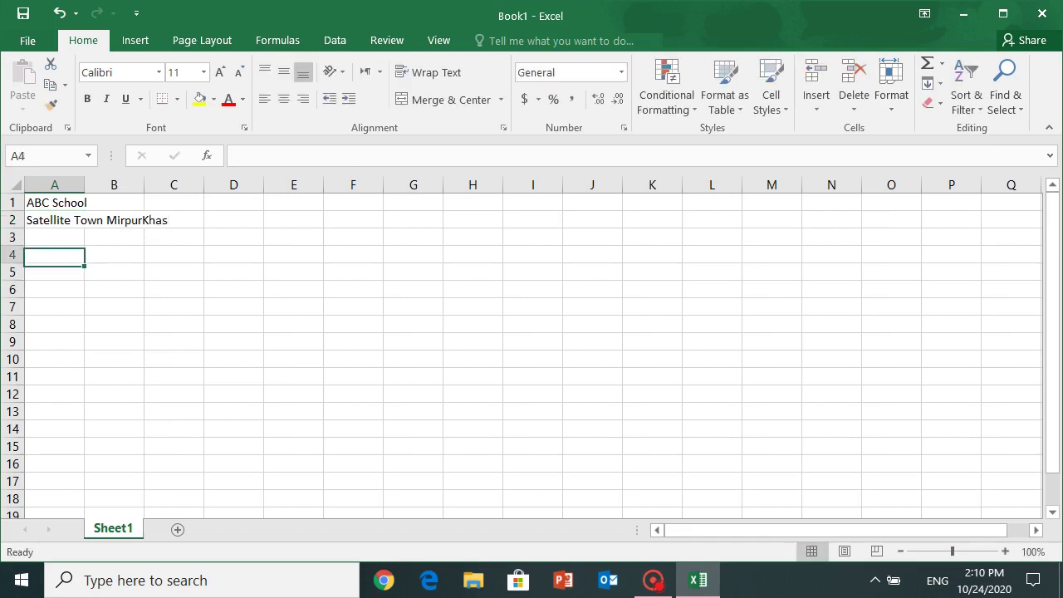
text(R)
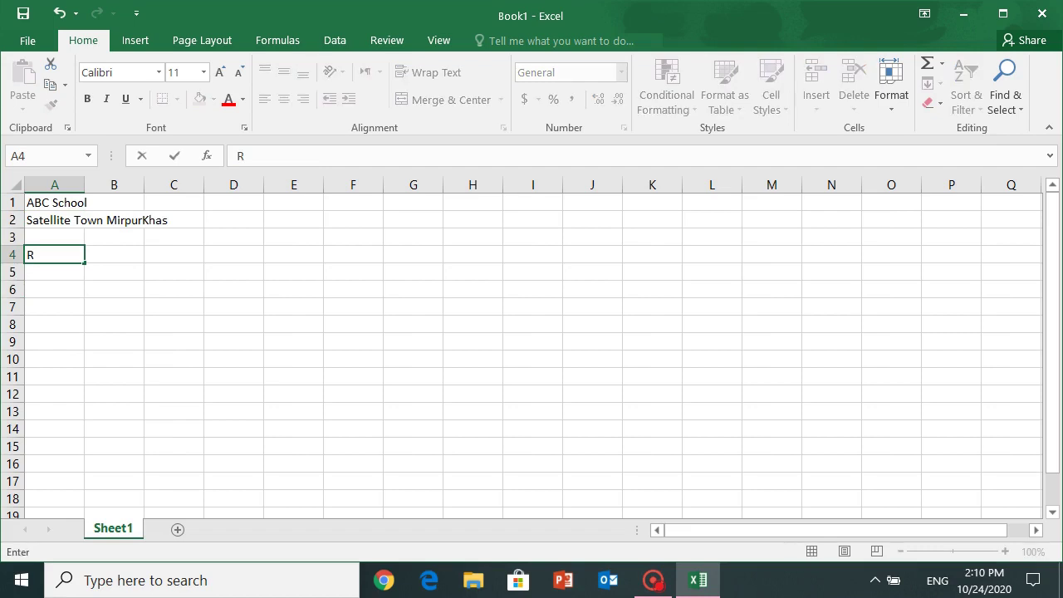
text(oll No:)
key(Tab)
text(Name of)
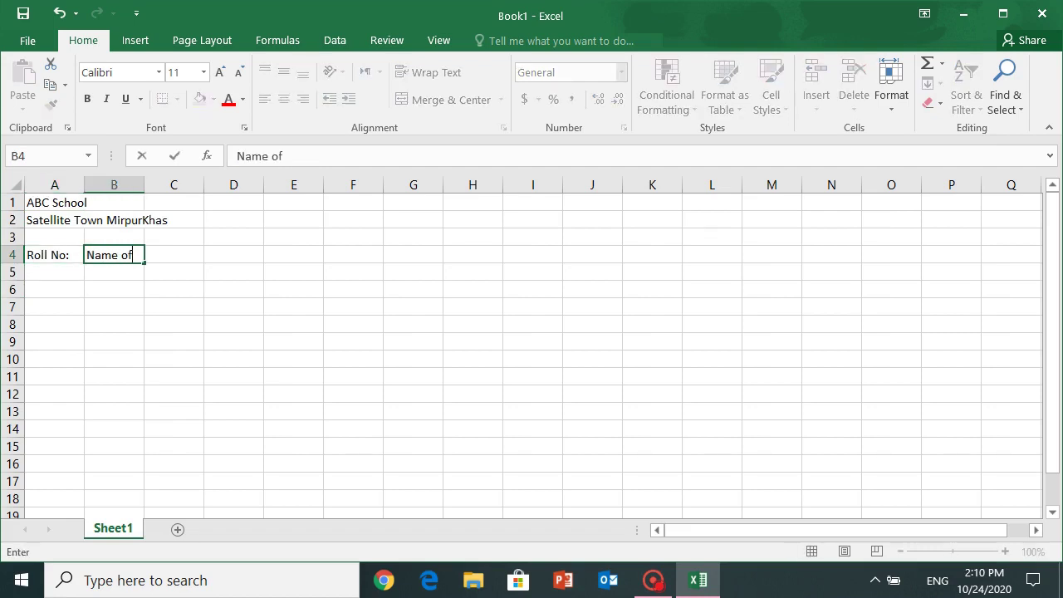
text( Student)
key(Tab)
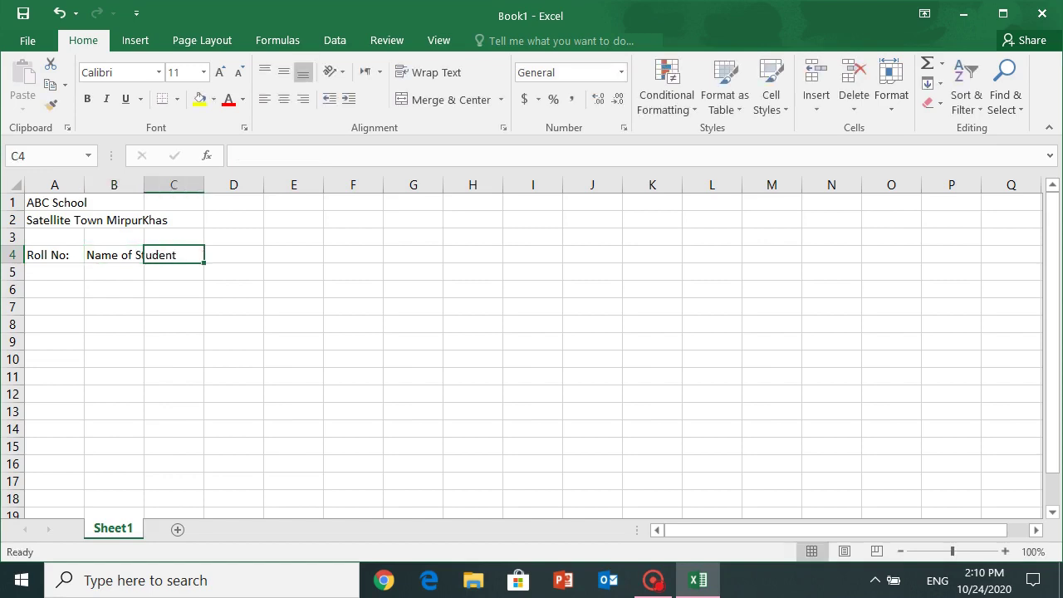
text(S)
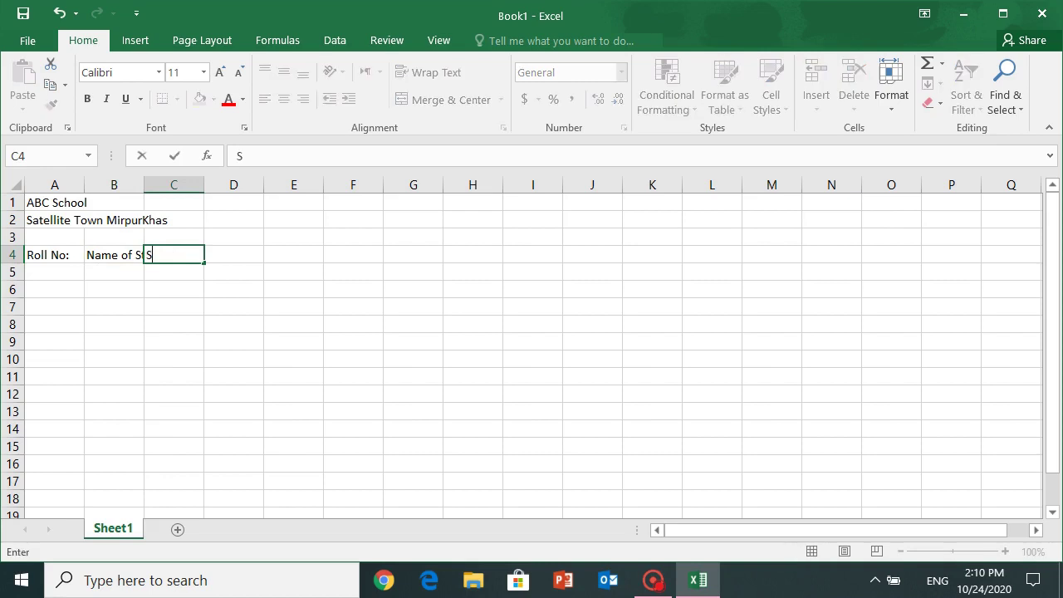
text(ci)
key(Tab)
text(End)
key(BackSpace)
text(g)
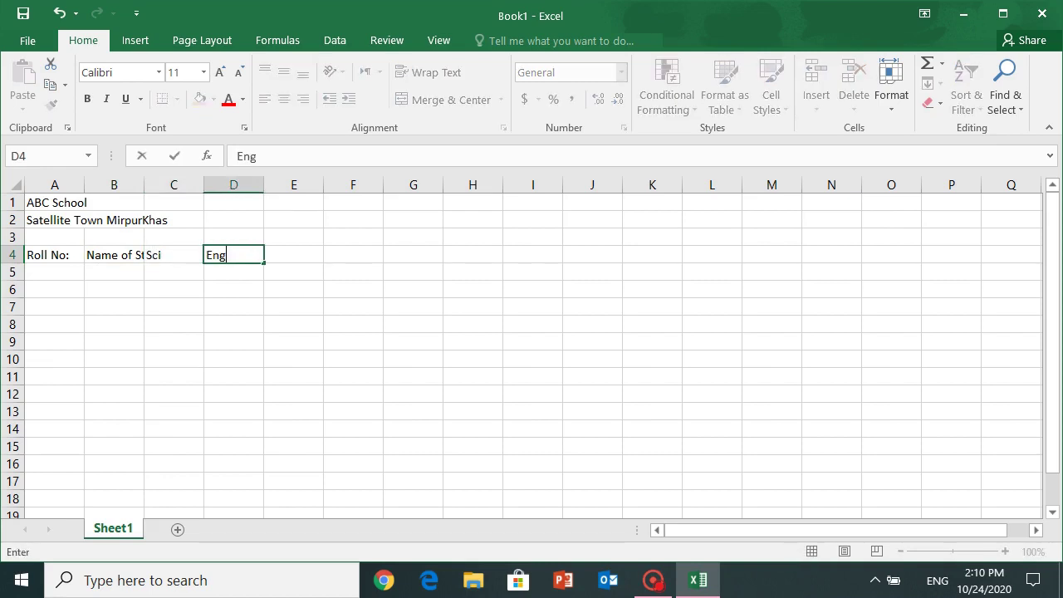
key(Tab)
- Add the headers Maths, Total Obtained, Total, Percentage and Grade in E4:I4
text(M)
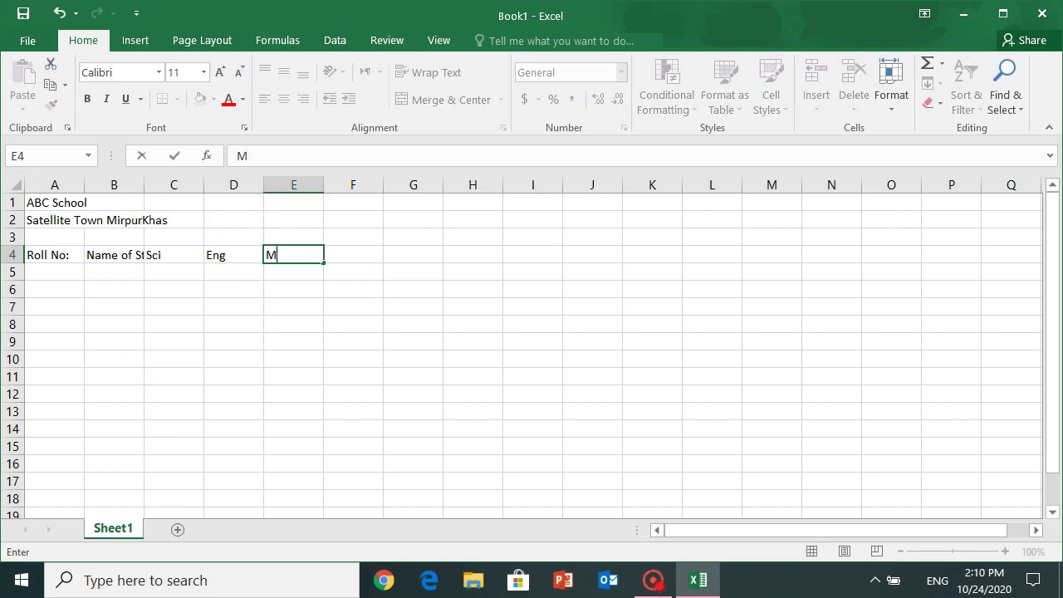
text(aths)
key(Tab)
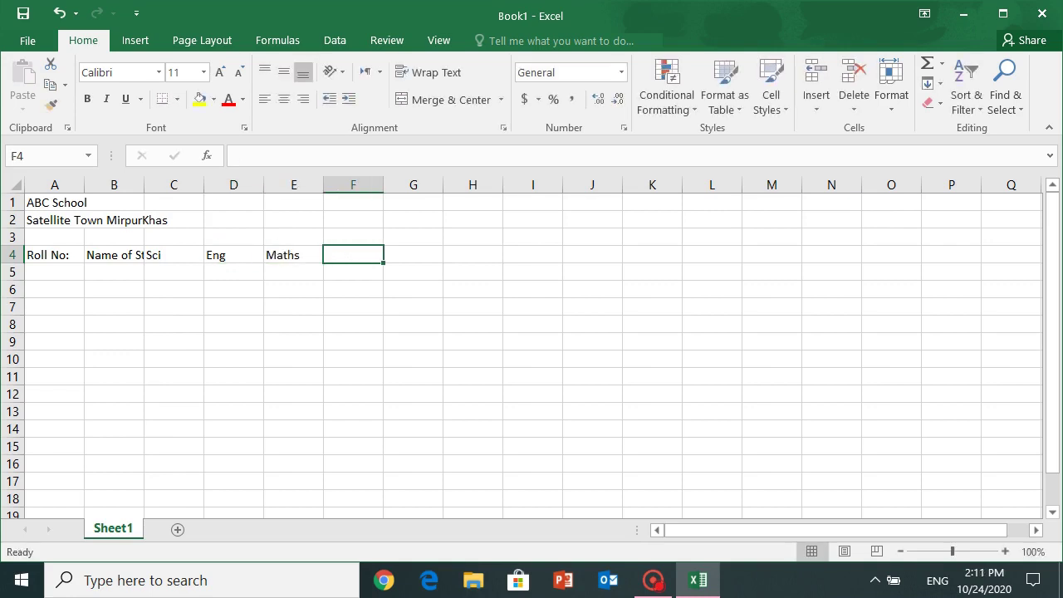
text(T)
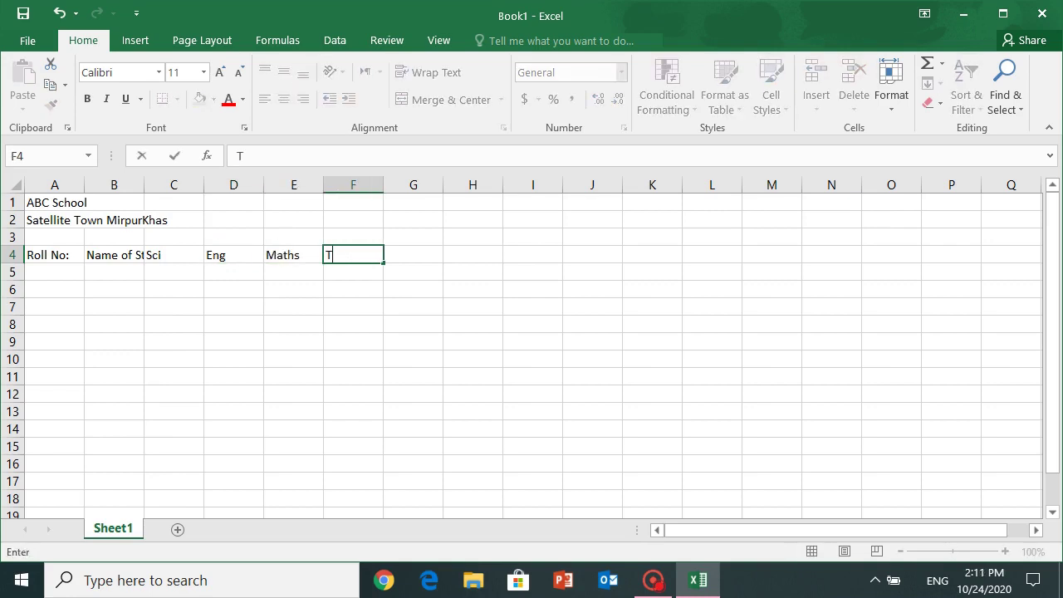
text(otal Obt)
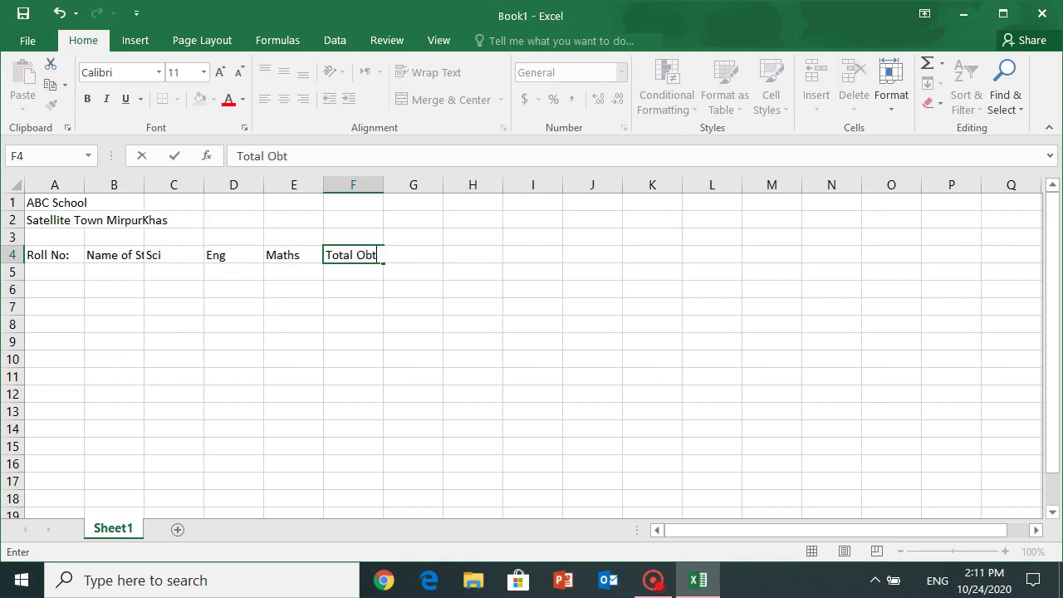
text(ained)
key(Tab)
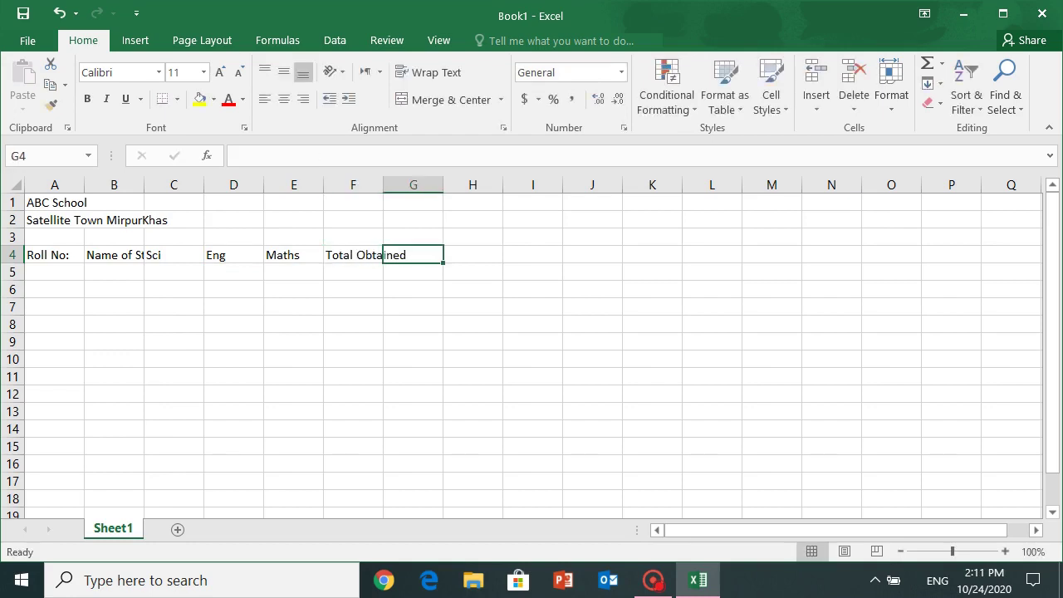
text(Total)
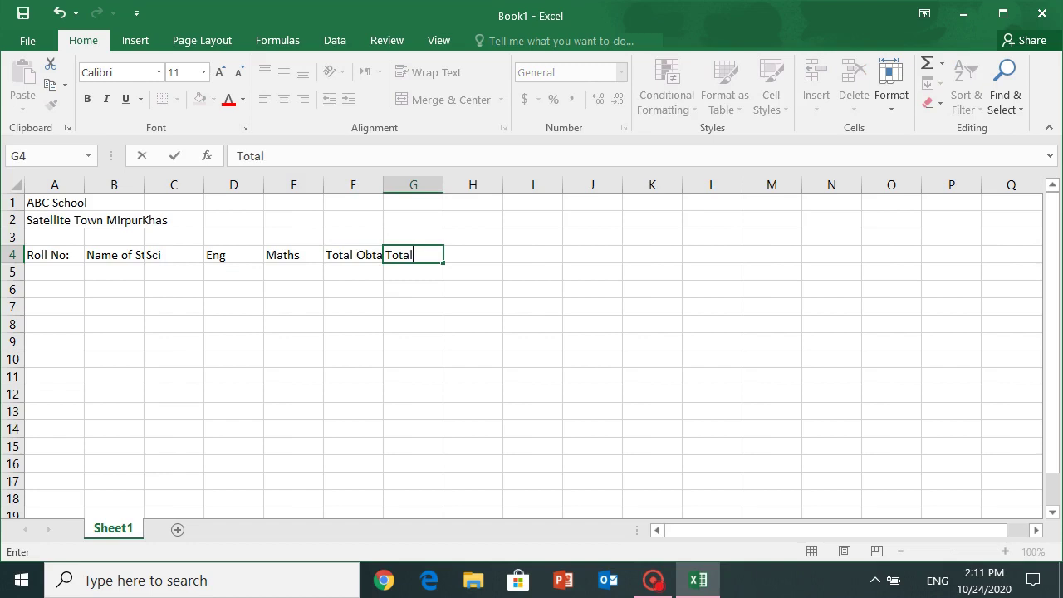
key(Tab)
text(Perc)
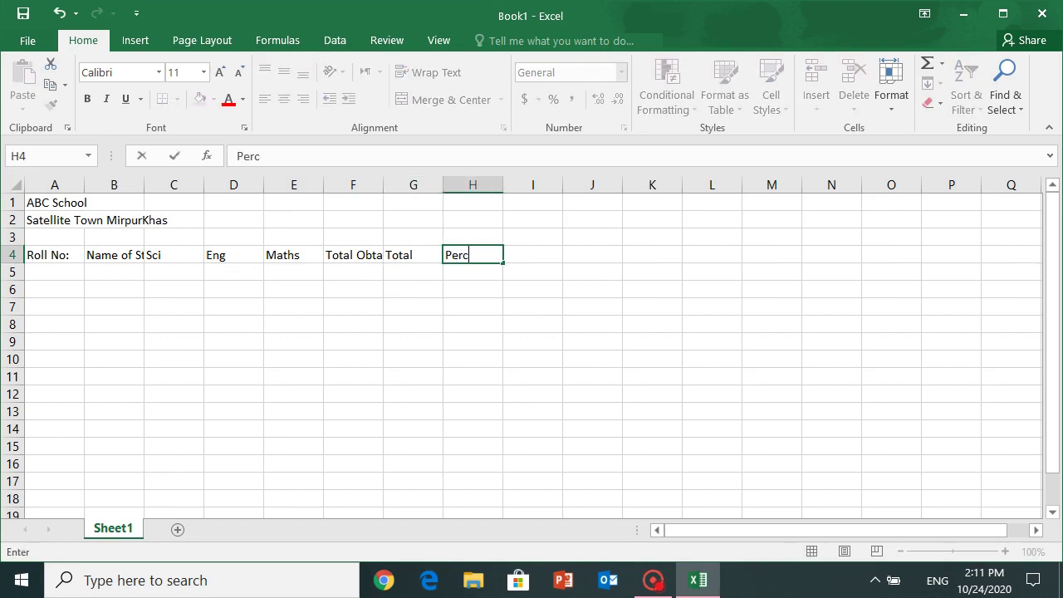
text(en)
text(tag)
text(e)
key(Tab)
text(Gra)
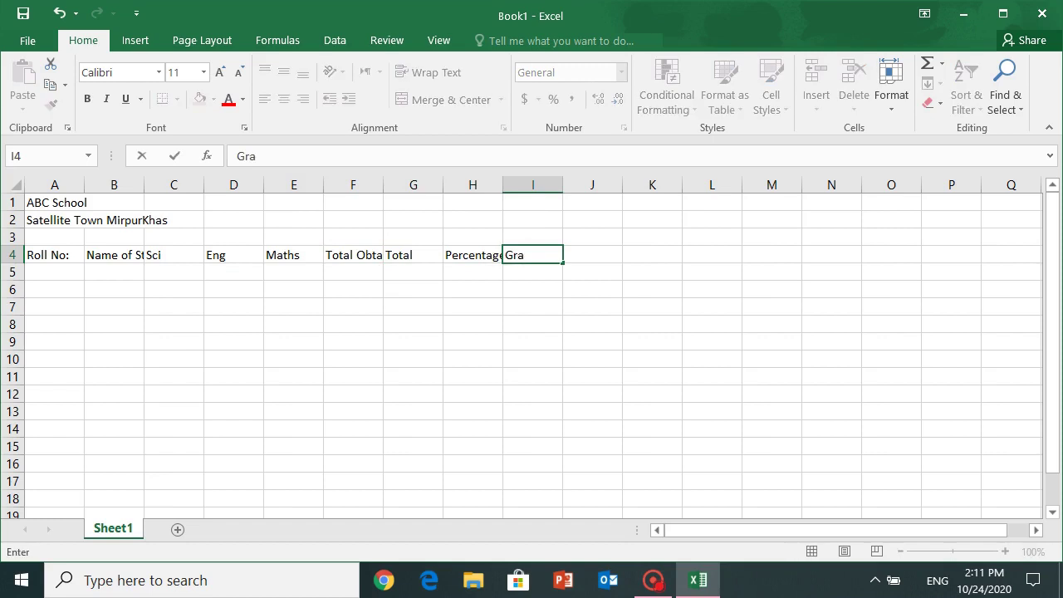
text(de)
key(Return)
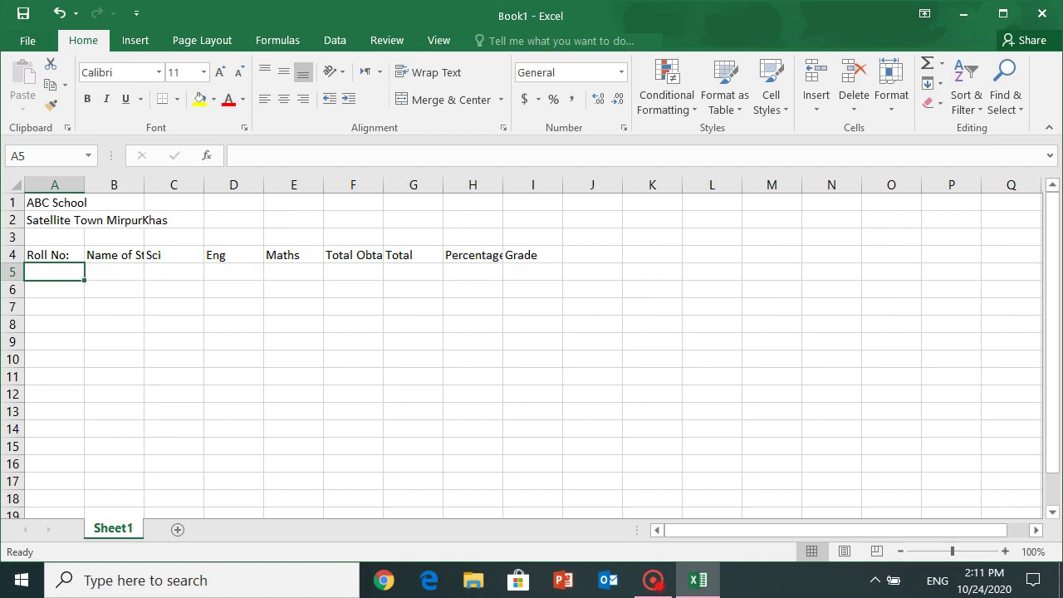
- Enter roll numbers 2309 and 2310 in A5:A6, then extend the series to 2323 down column A
text(230)
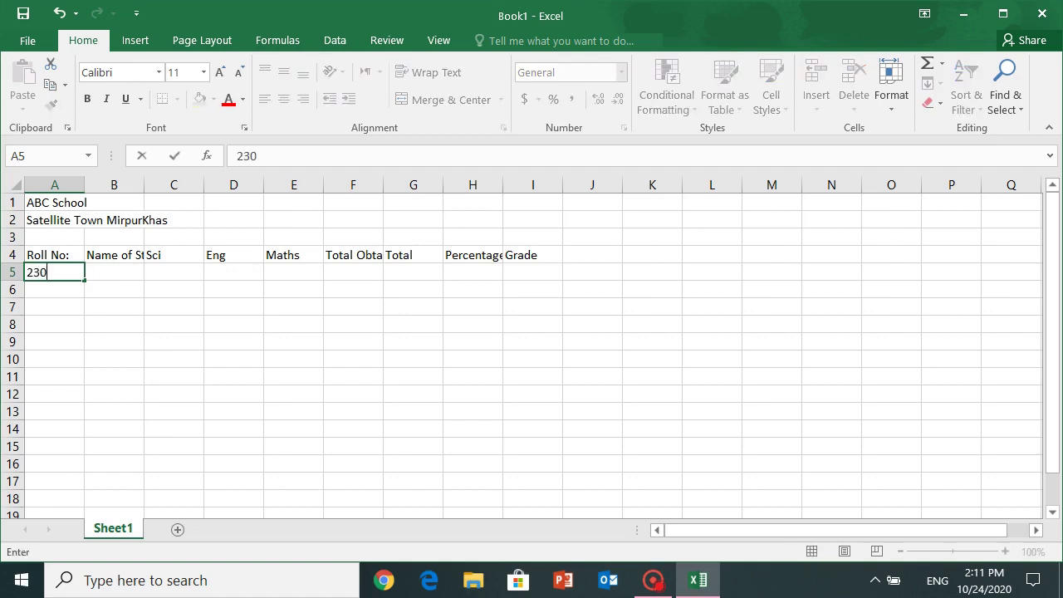
text(9)
key(Return)
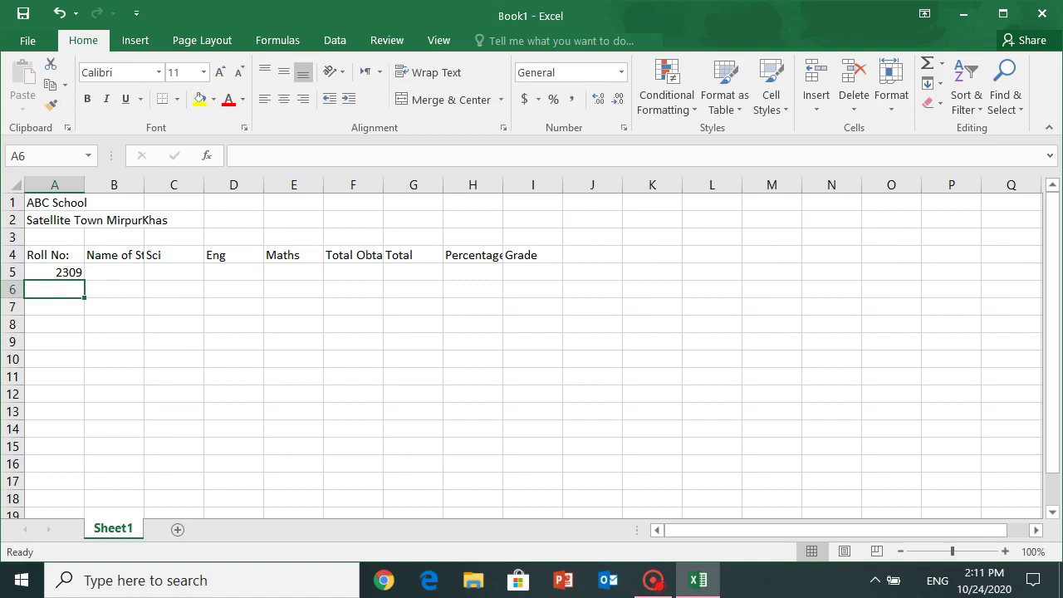
text(3)
key(BackSpace)
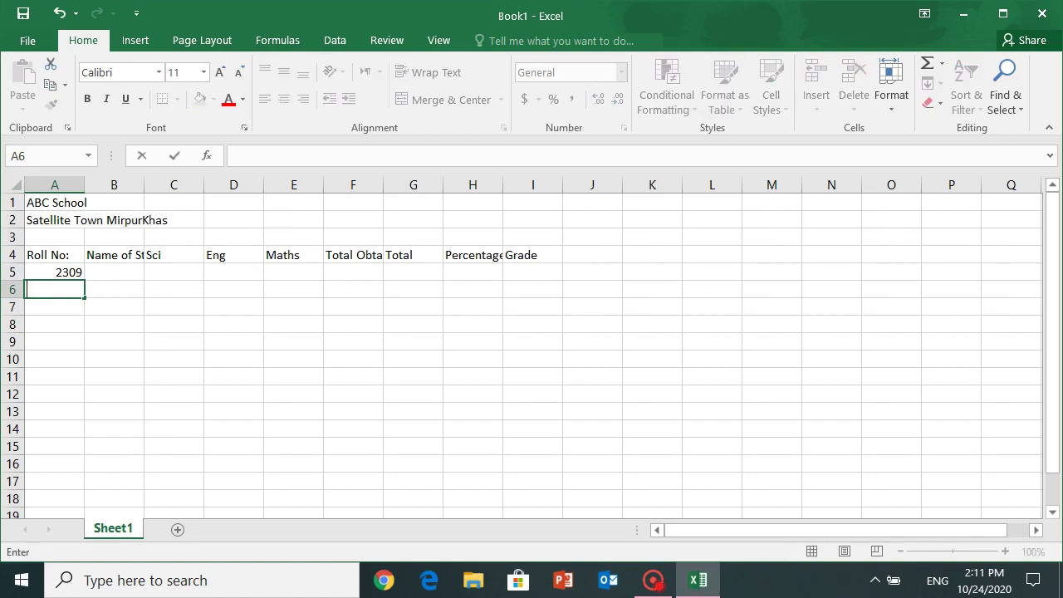
text(2310)
key(Return)
key(Up)
key(Up)
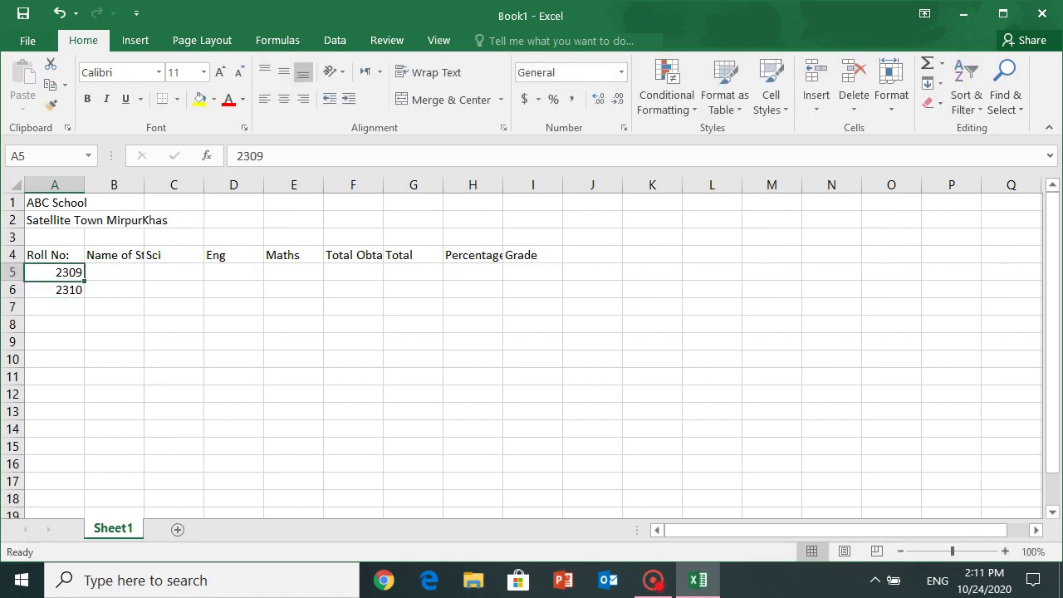
key(shift+Down)
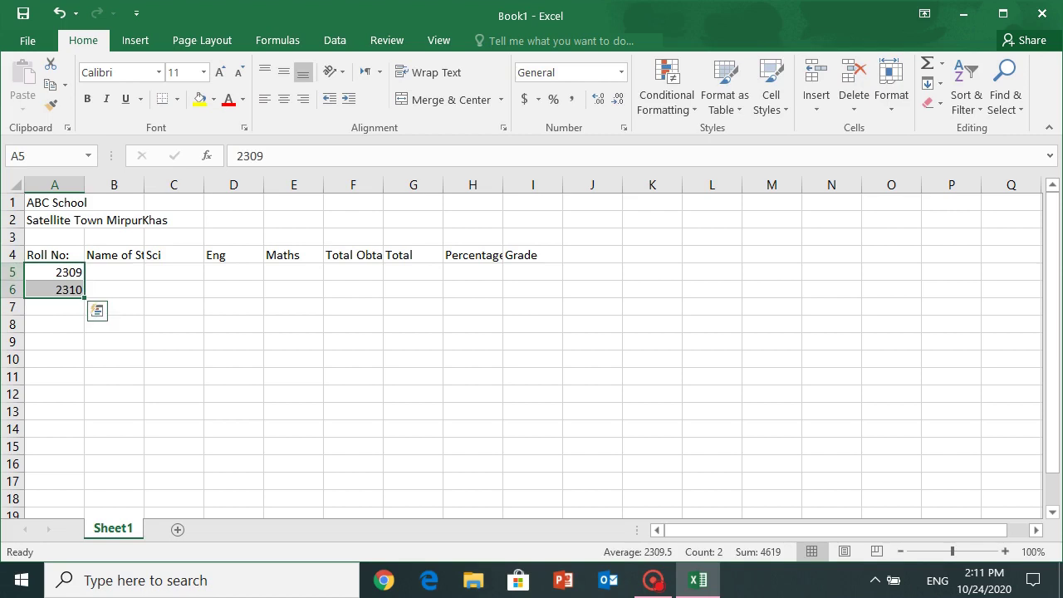
drag(84, 298, 84, 499)
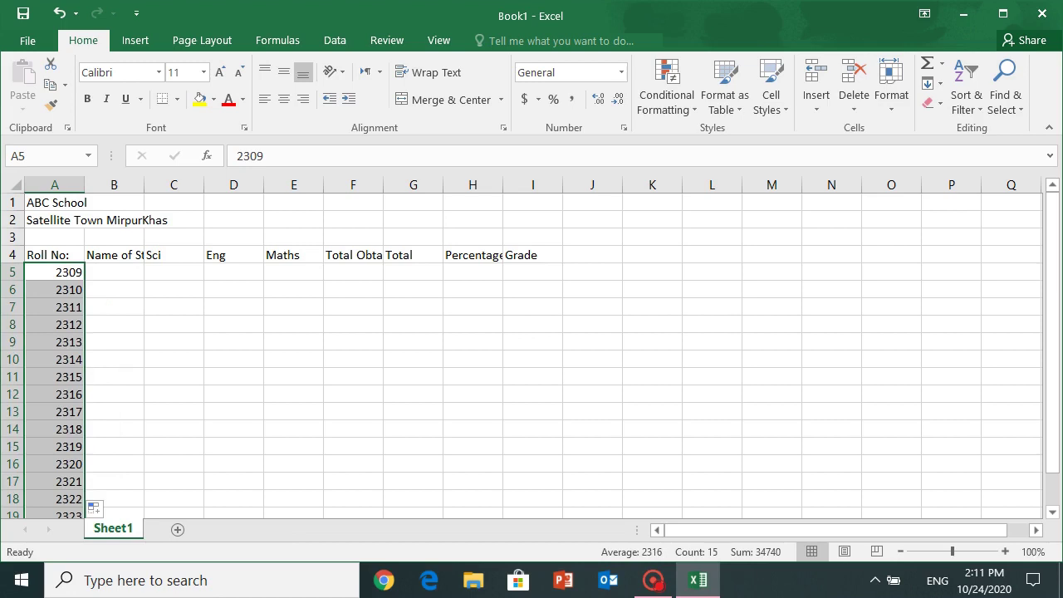
click(114, 272)
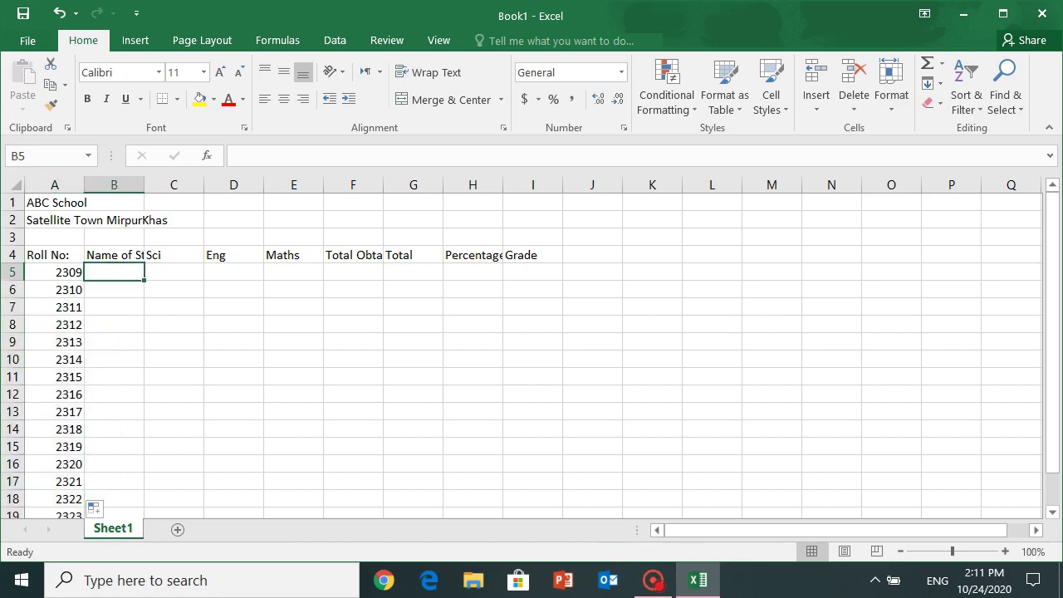
- Widen column B and enter Ali, Ahmed, Farooq and Salman in B5:B8
drag(143, 185, 190, 184)
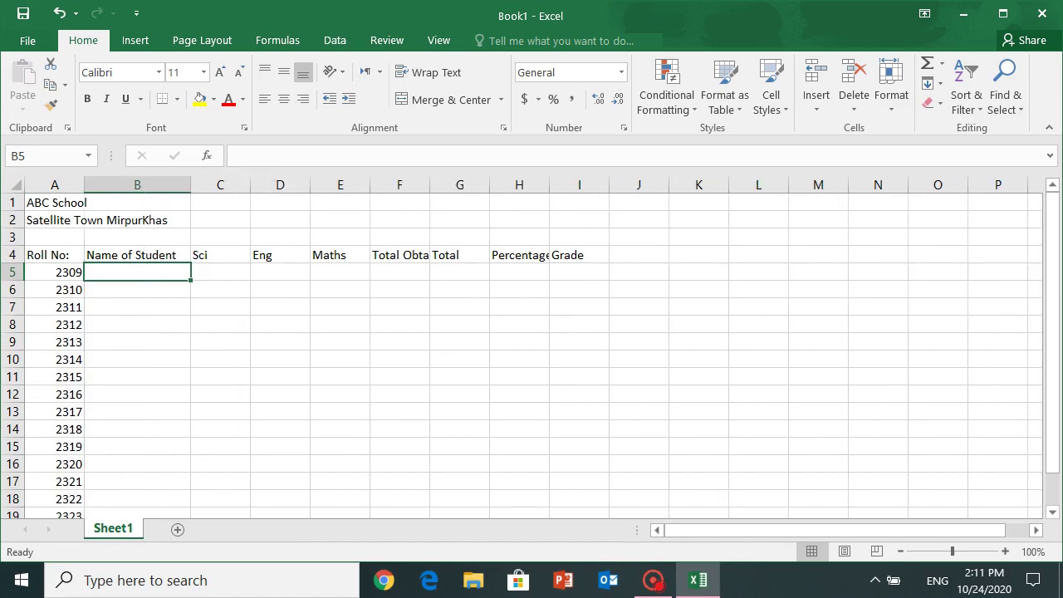
text(Ali)
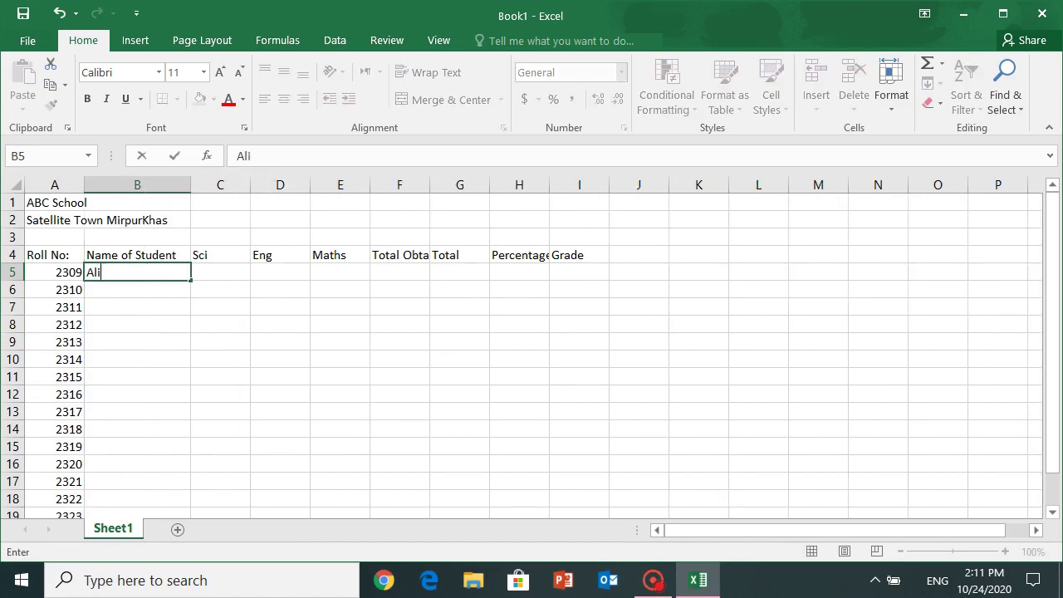
key(Return)
text(Ahmed)
key(Return)
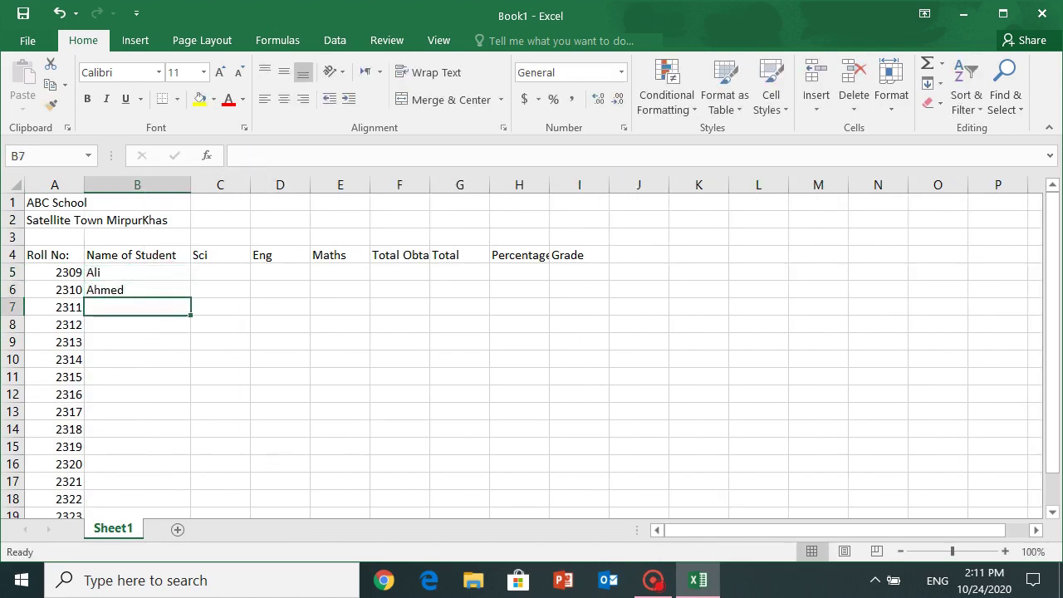
text(Farooq)
key(Return)
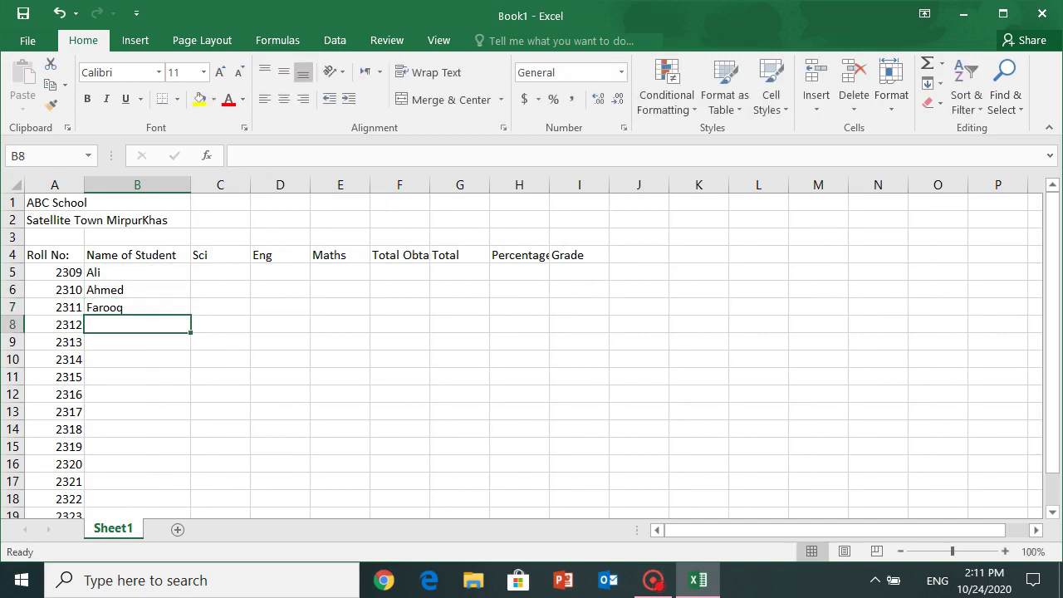
text(Salman)
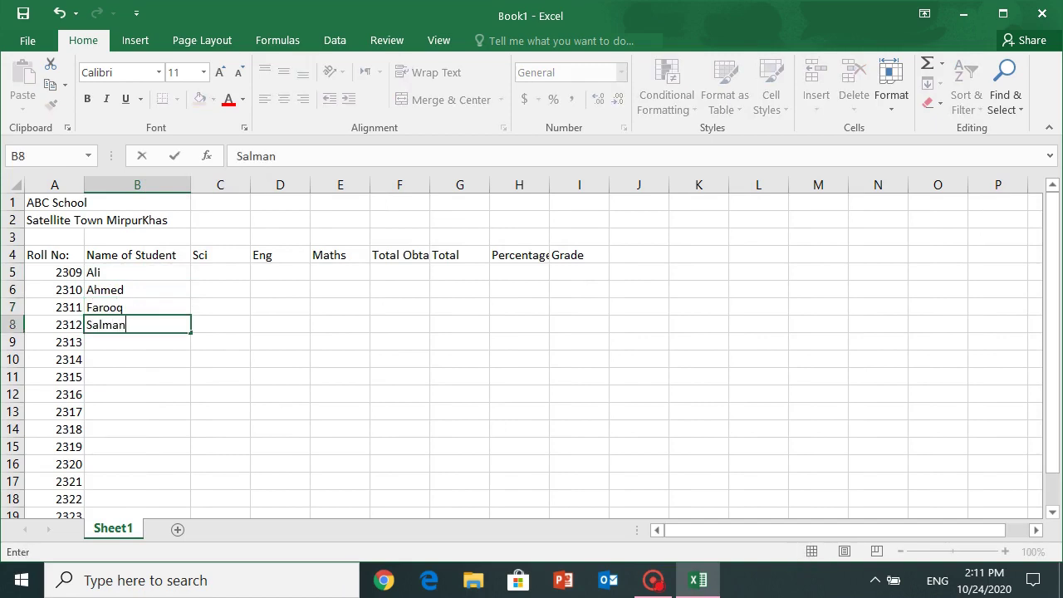
key(Return)
- Enter Zubair, Jafar, Zaffar and Qurban in B9:B12
text(Zuba)
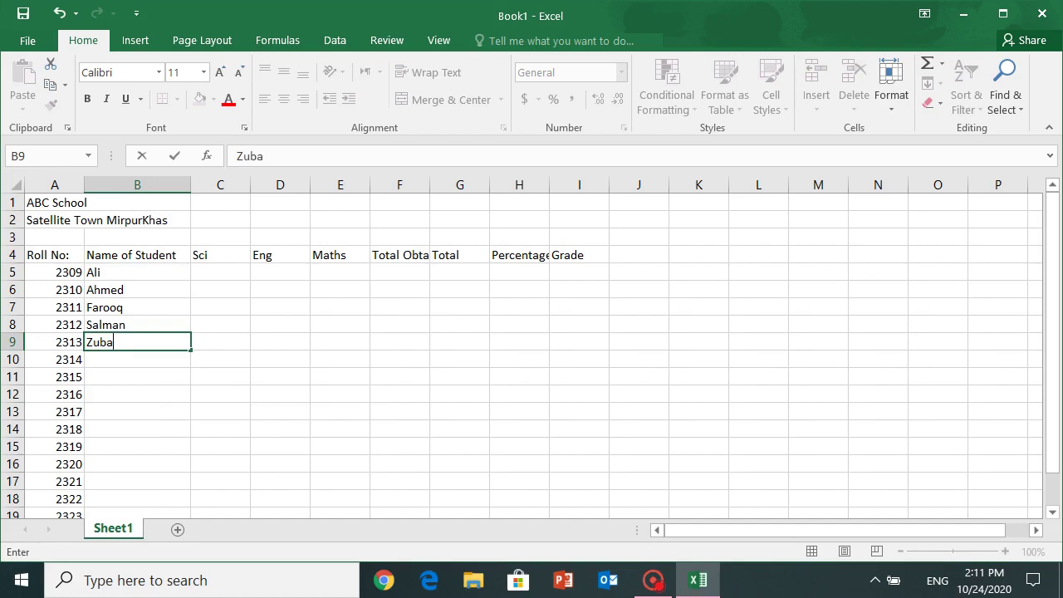
text(ir)
key(Return)
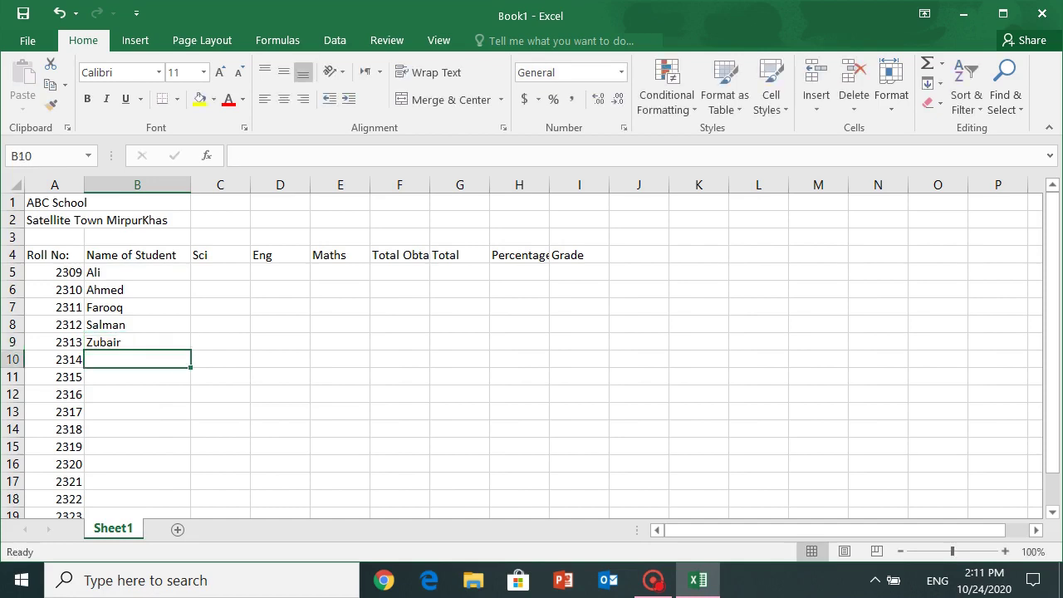
text(J)
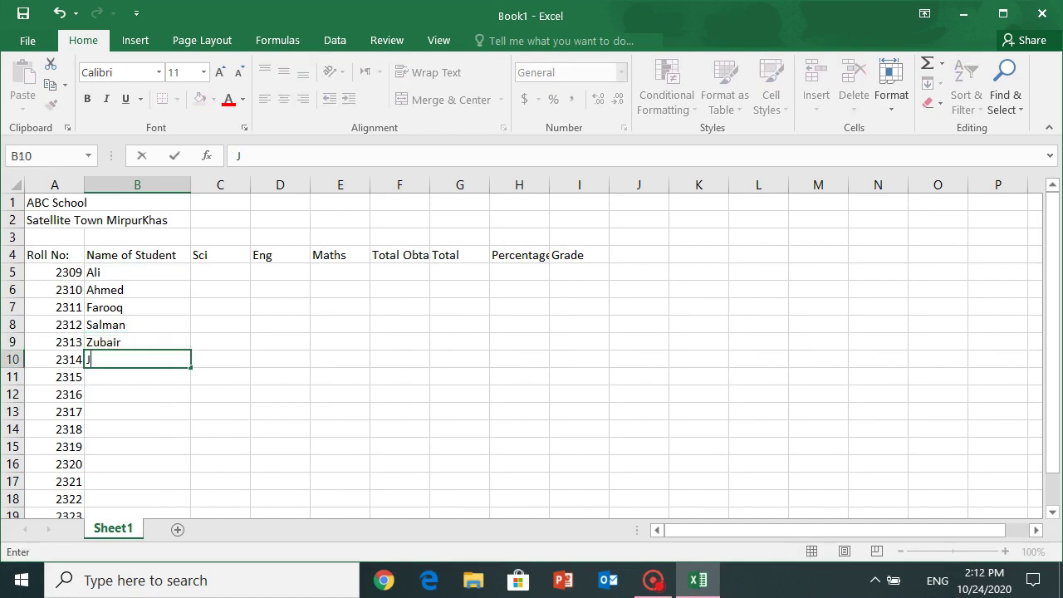
text(af)
text(ar)
key(Return)
text(Za)
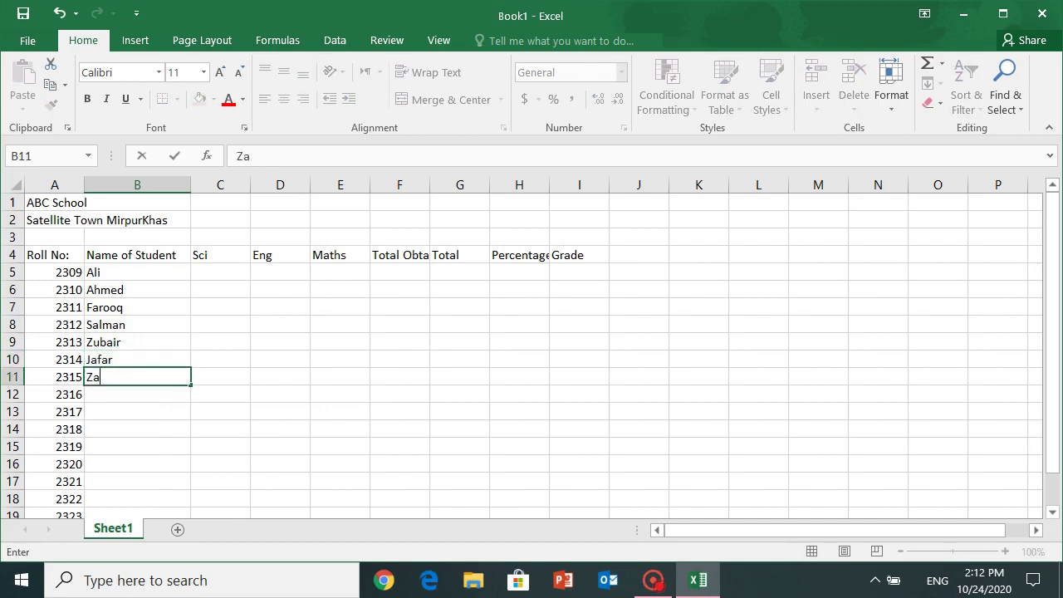
text(ffar)
key(Return)
text(Qurb)
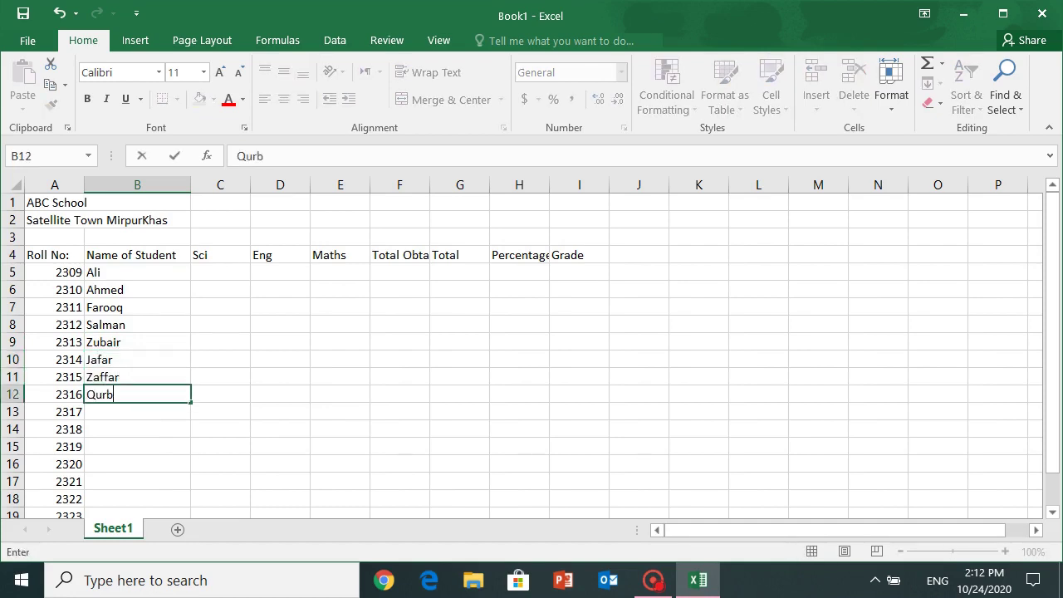
text(an)
key(Tab)
key(Up)
key(Up)
key(Up)
- Enter Sci marks 50, 34, 90, 56 and 78 in C5:C9
key(Up)
key(Up)
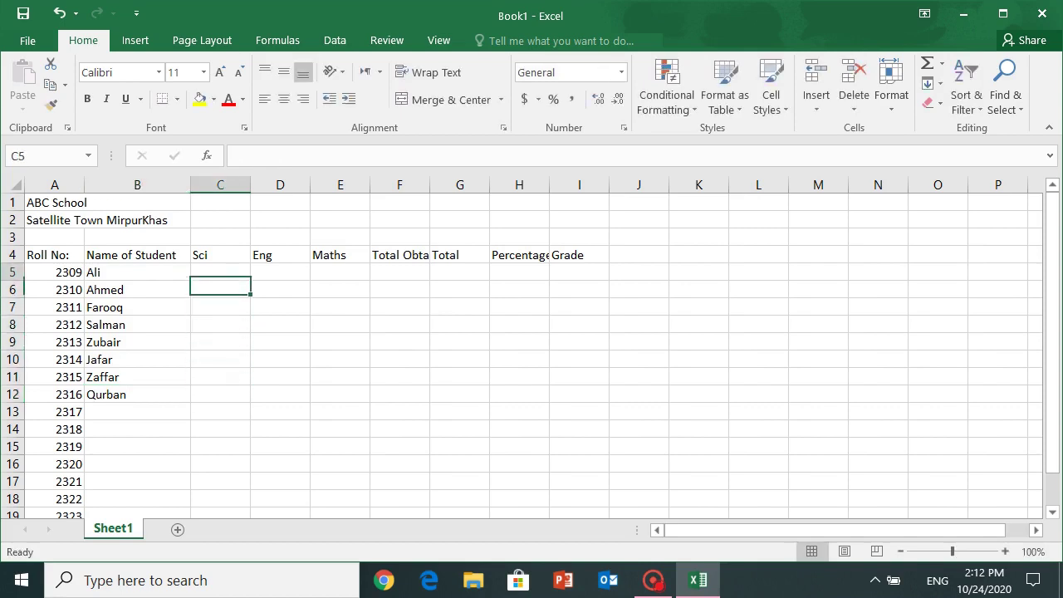
key(Up)
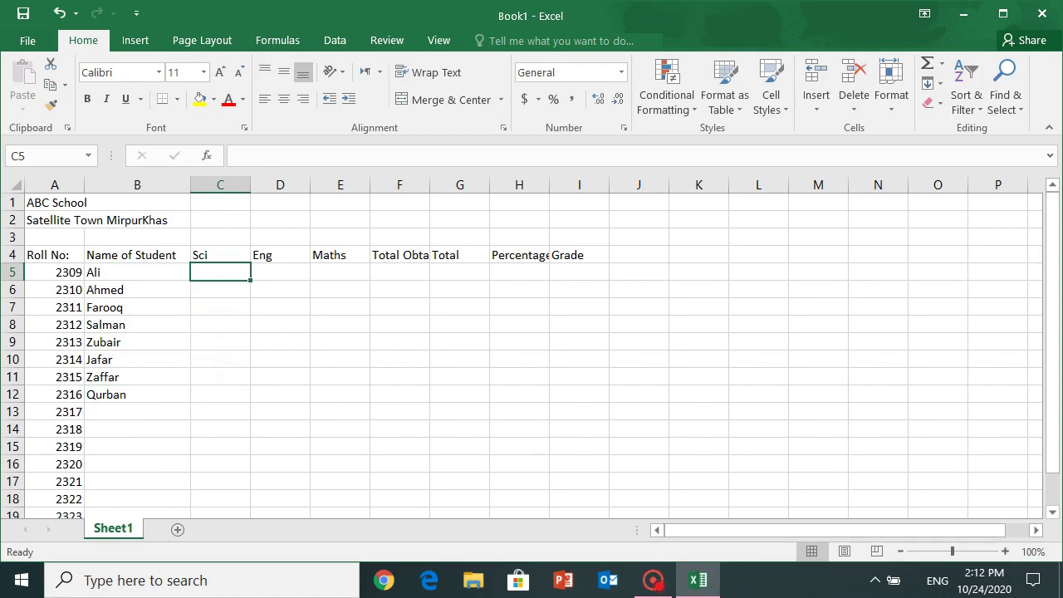
text(5)
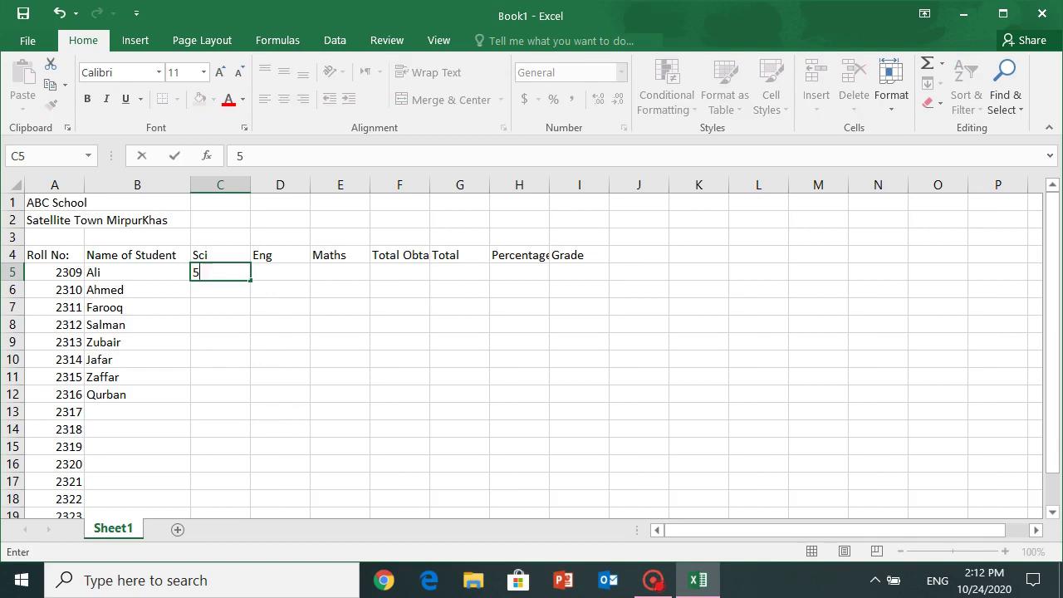
text(0)
key(Return)
text(34)
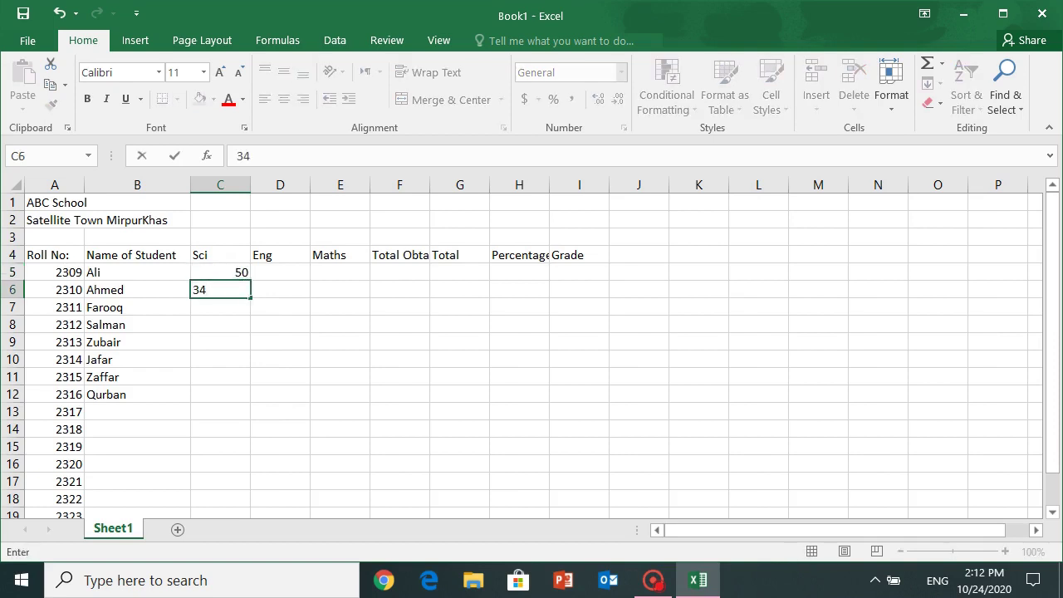
key(Return)
text(9)
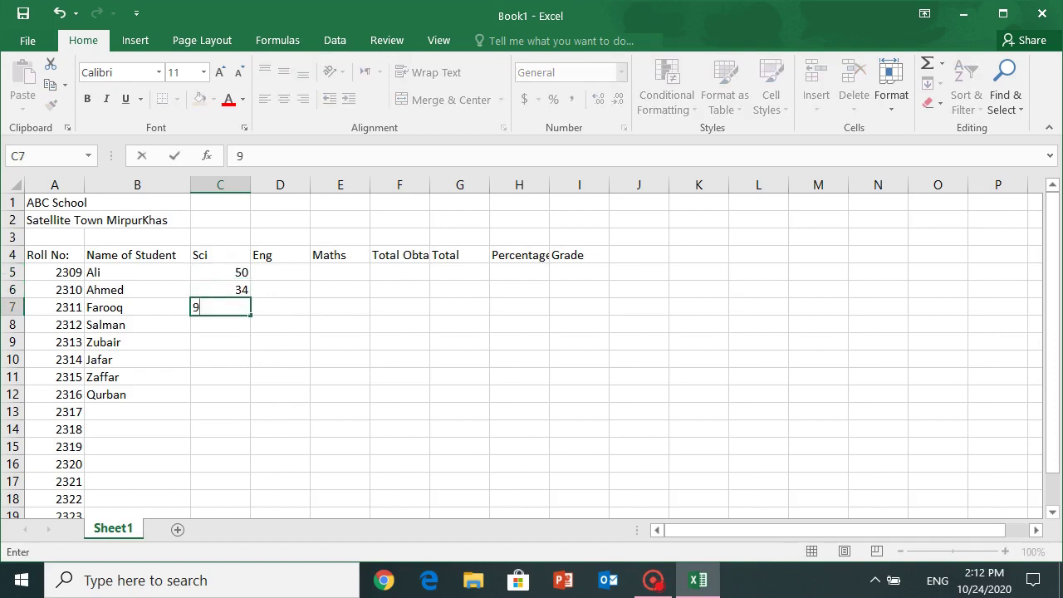
text(0)
key(Return)
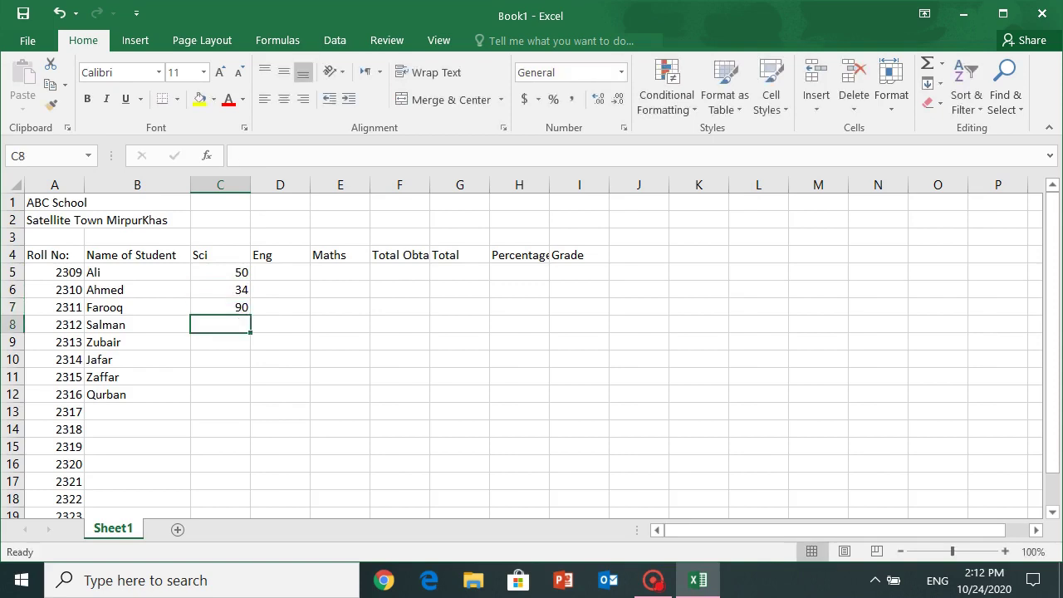
text(56)
key(Return)
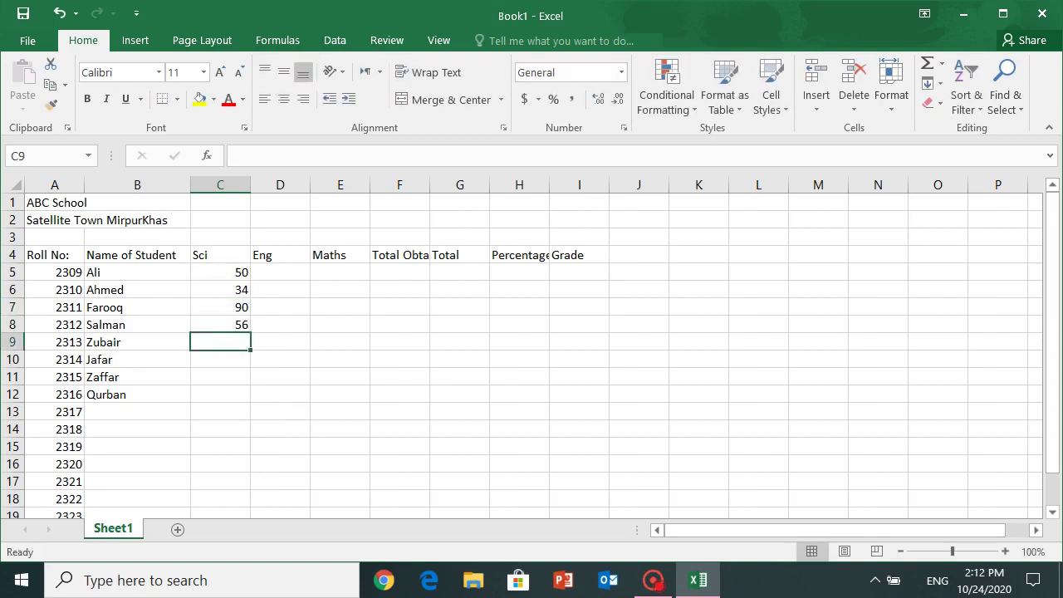
text(78)
key(Return)
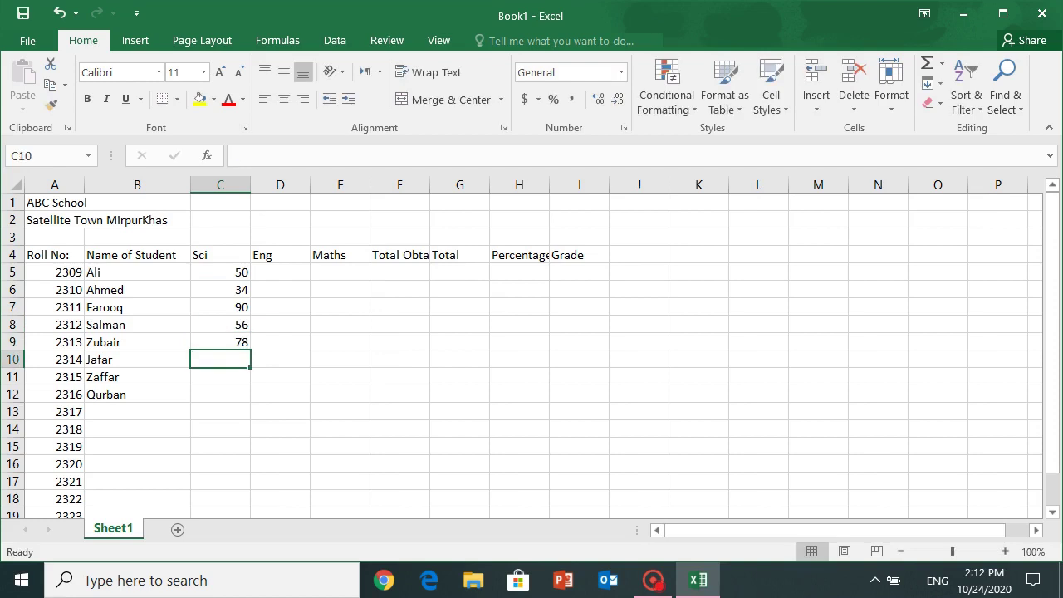
- Enter Sci marks 88, 54 and 84 in C10:C12
text(88)
key(Return)
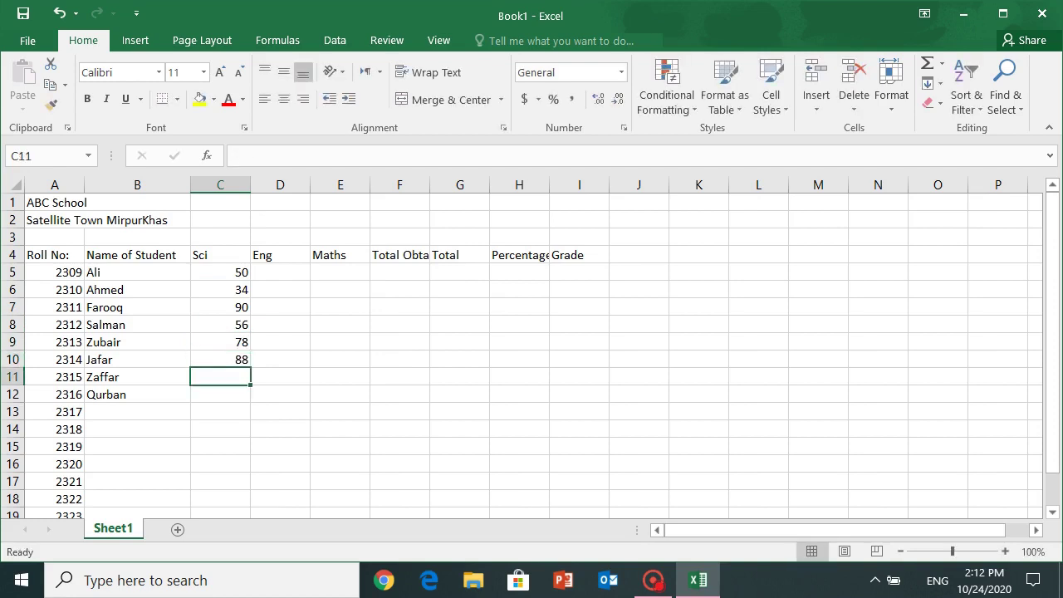
text(54)
key(Return)
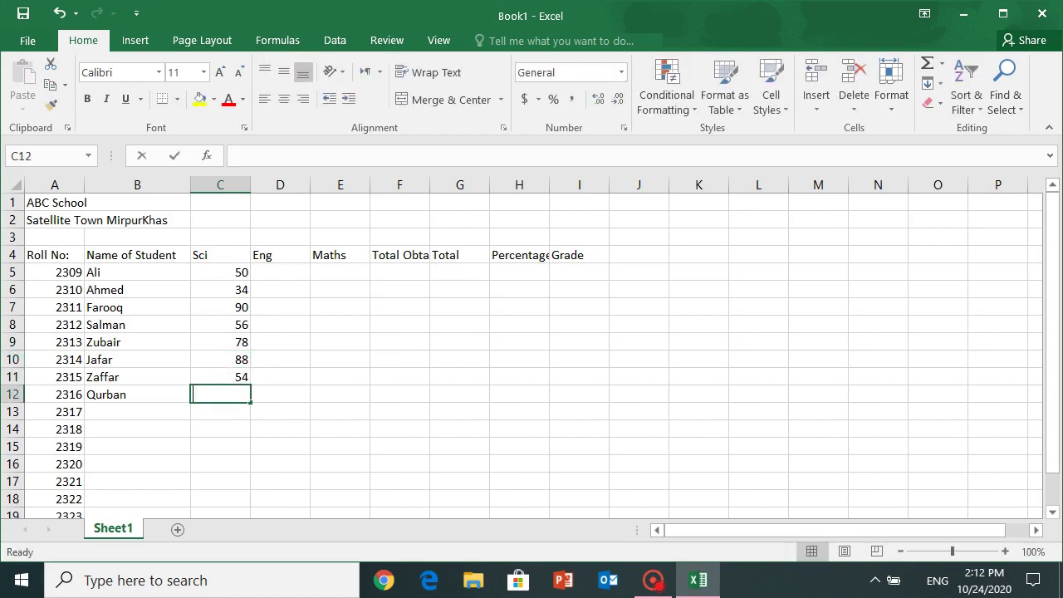
text(3)
key(BackSpace)
text(8)
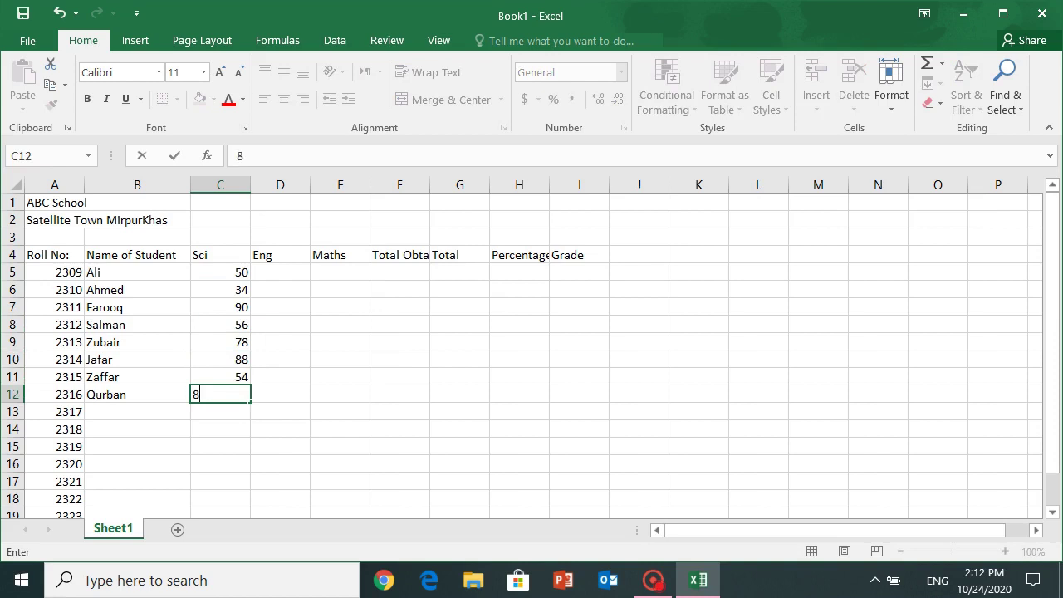
text(4)
key(Tab)
key(Up)
key(Up)
key(Up)
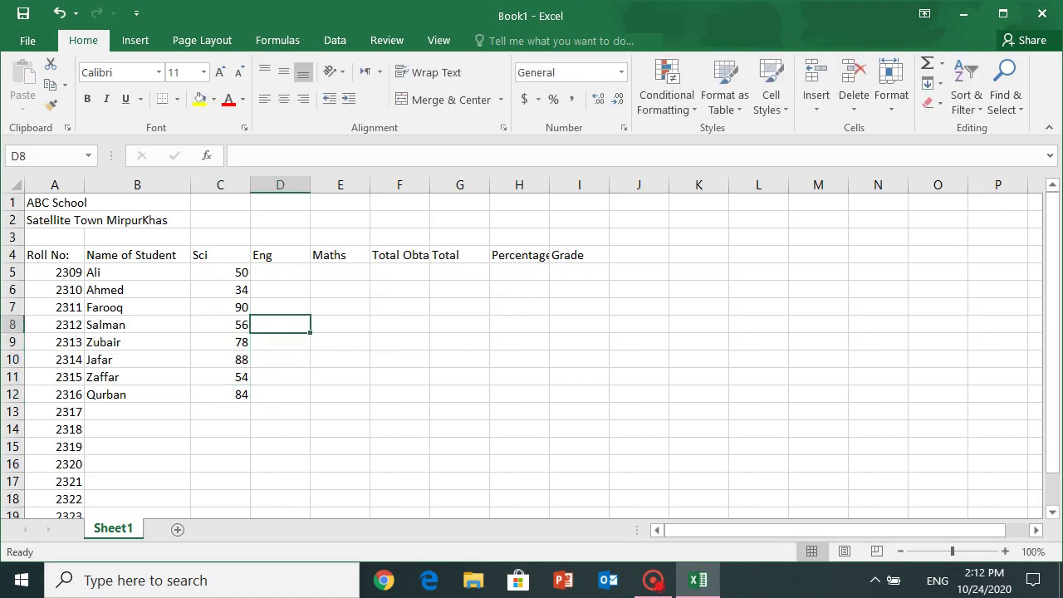
key(Up)
key(Up)
key(Up)
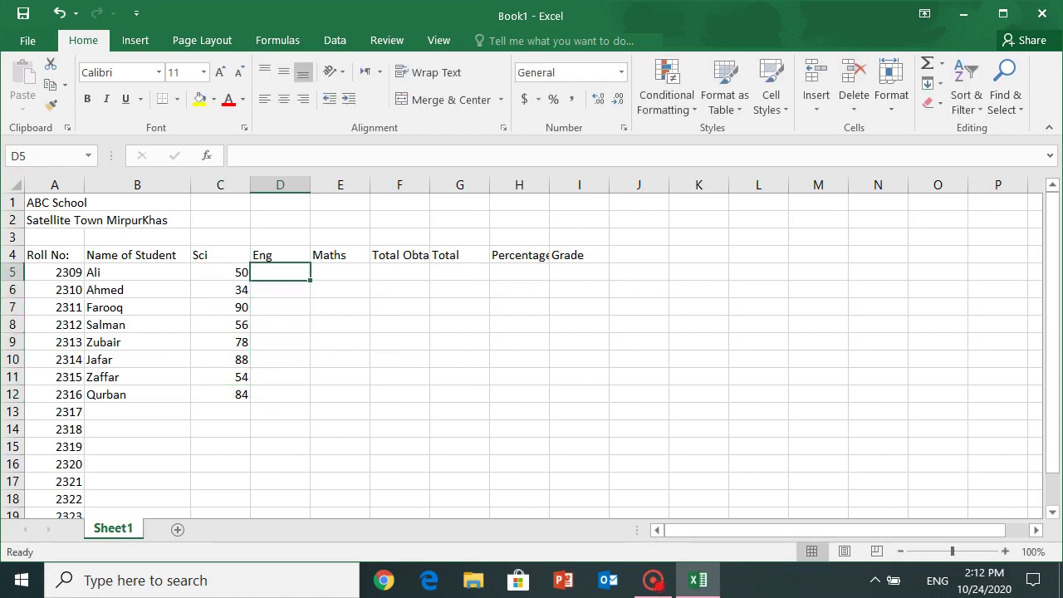
- Enter Eng marks 75, 85, 67 and 46 in D5:D8
text(75)
key(Return)
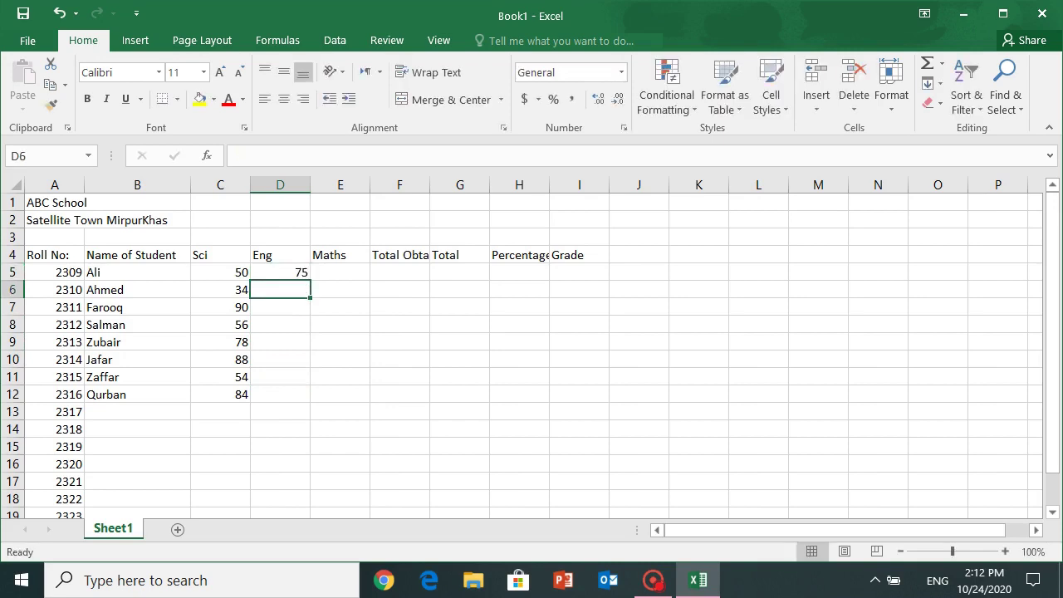
text(85)
key(Return)
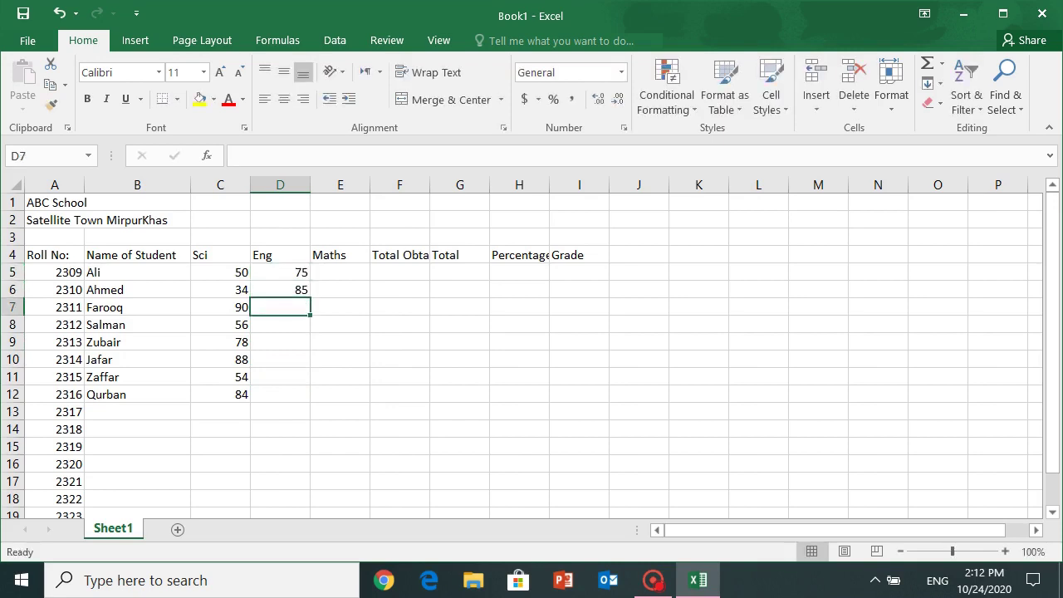
text(67)
key(Return)
text(46)
key(Return)
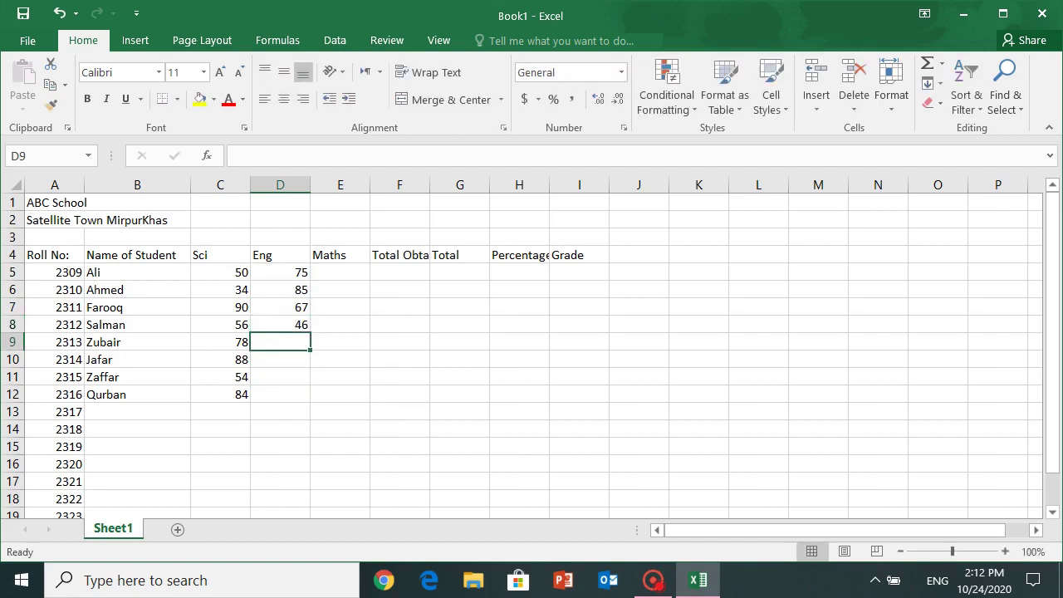
- Enter Eng marks 65, 54, 67 and 86 in D9:D12
text(345)
key(BackSpace)
key(BackSpace)
key(BackSpace)
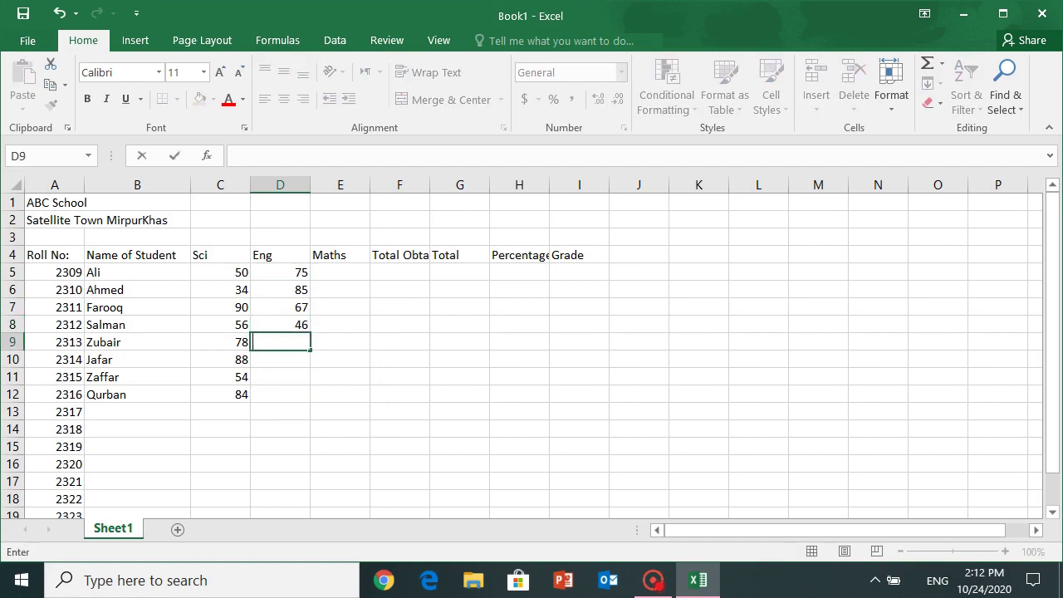
text(65)
key(Return)
text(54)
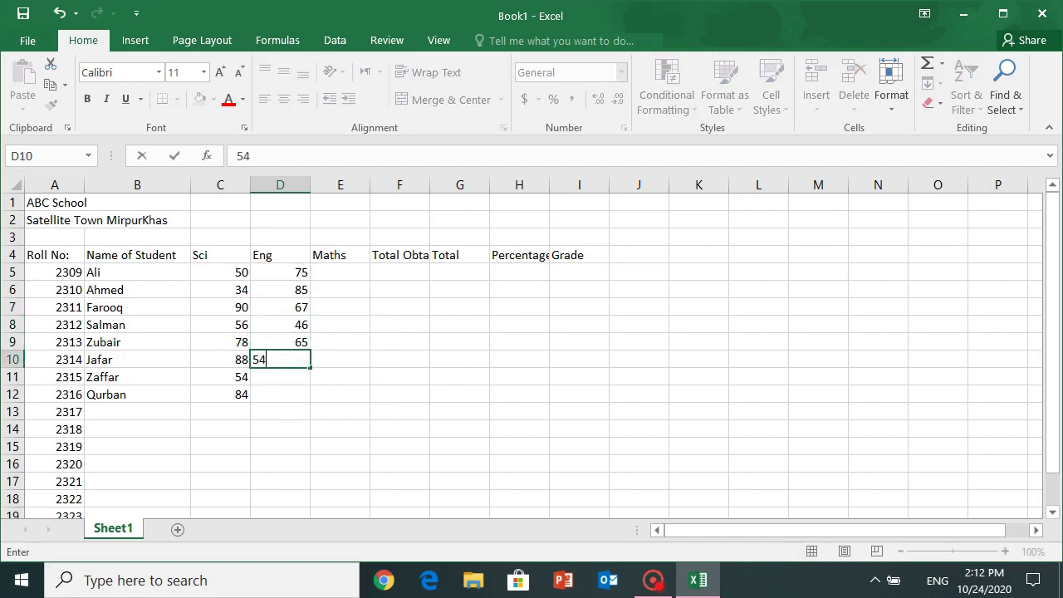
key(Return)
text(67)
key(Return)
text(8)
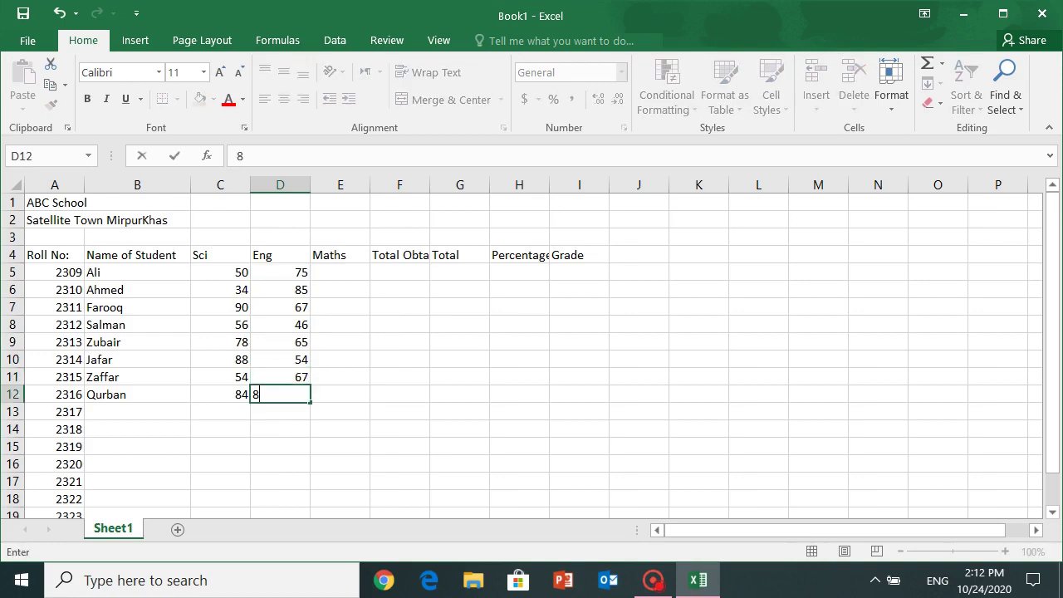
text(6)
- Enter Maths marks 87, 43, 63 and 72 in E5:E8
key(Up)
key(Up)
key(Right)
key(Up)
key(Up)
key(Up)
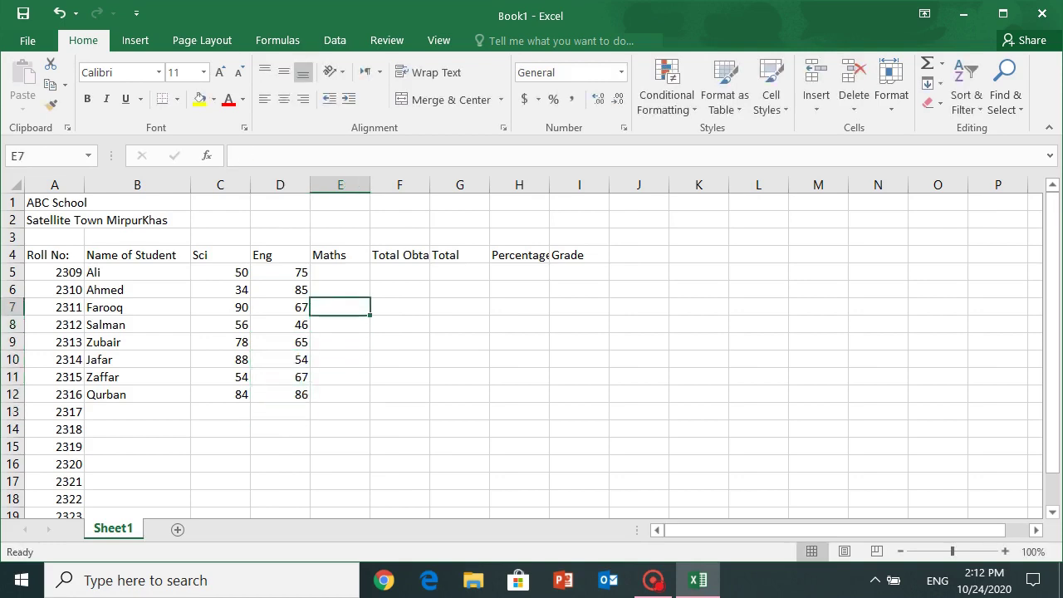
key(Up)
key(Up)
text(7)
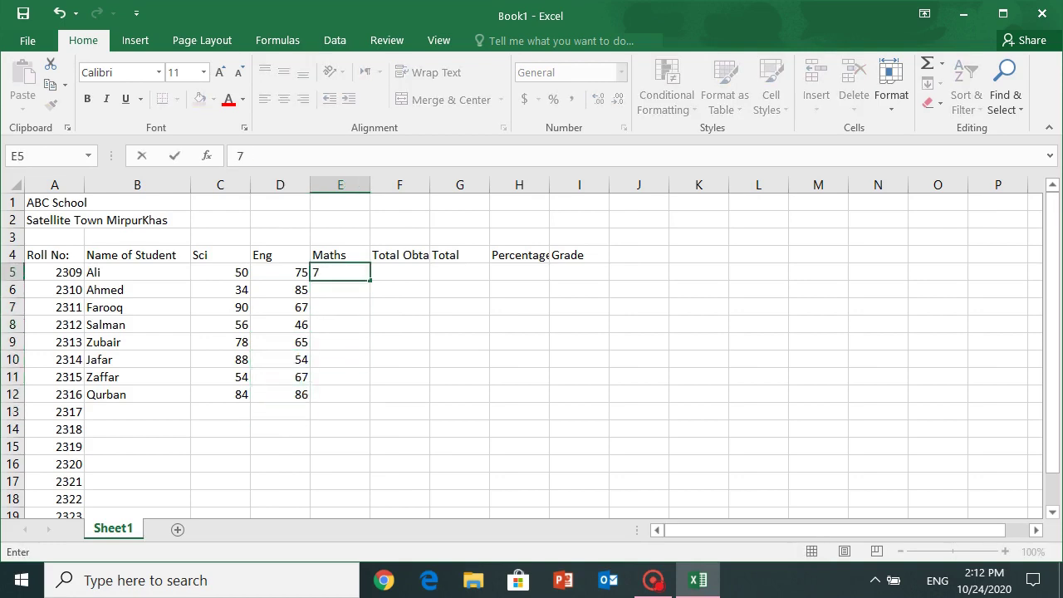
text(5)
key(Return)
key(Up)
text(8)
text(7)
key(Return)
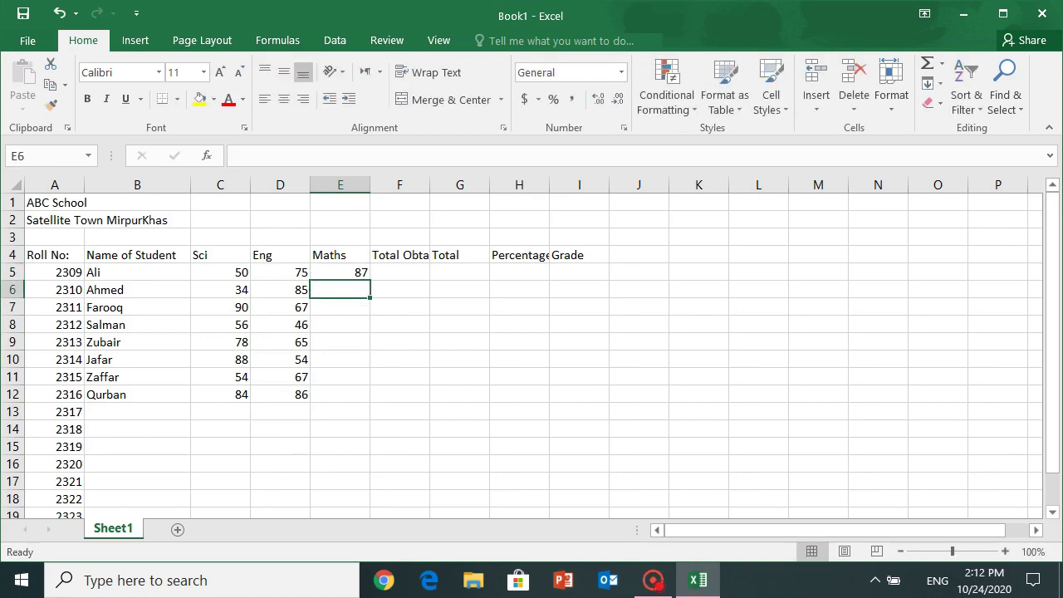
key(Down)
text(3)
key(Up)
text(33)
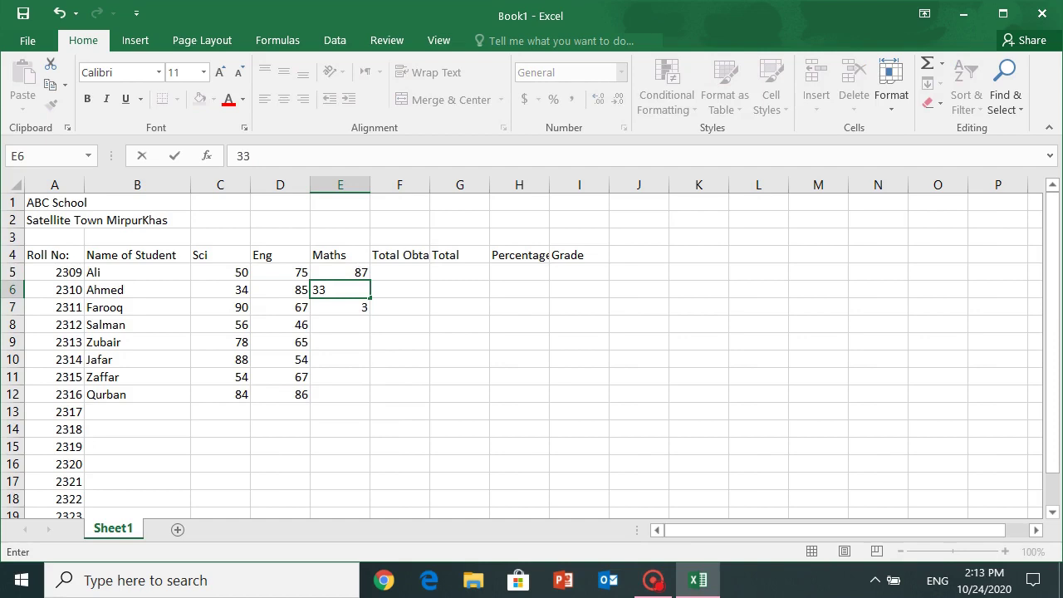
key(BackSpace)
key(BackSpace)
text(43)
key(Return)
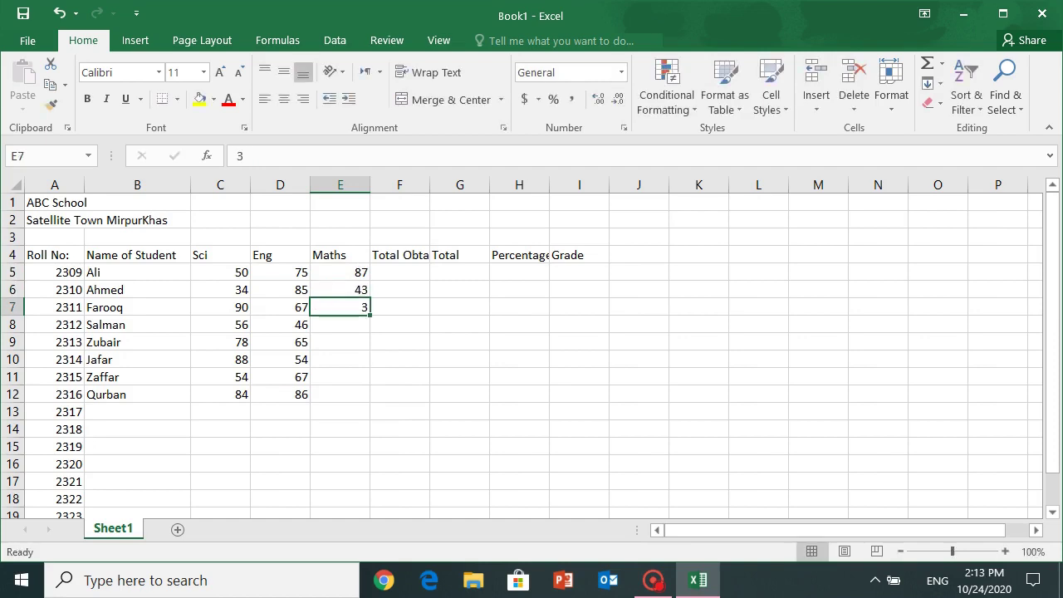
text(63)
key(Return)
text(9)
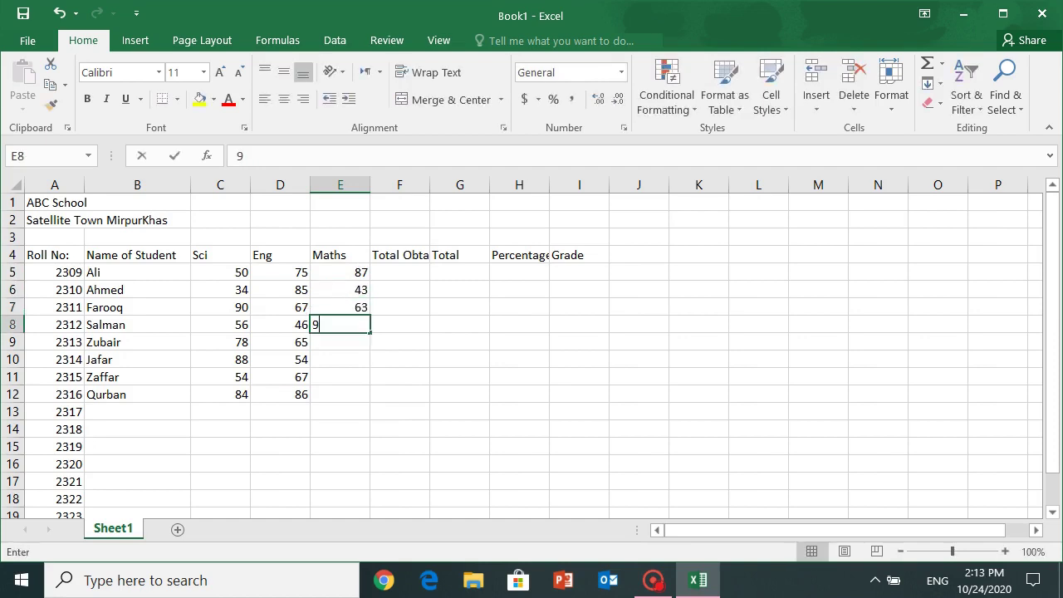
key(BackSpace)
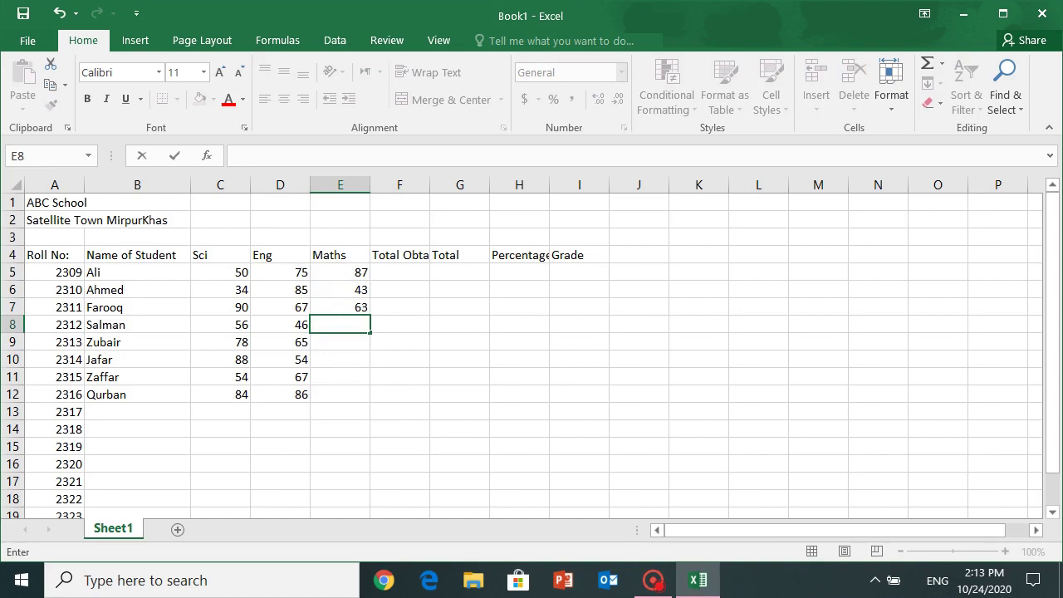
text(72)
key(Return)
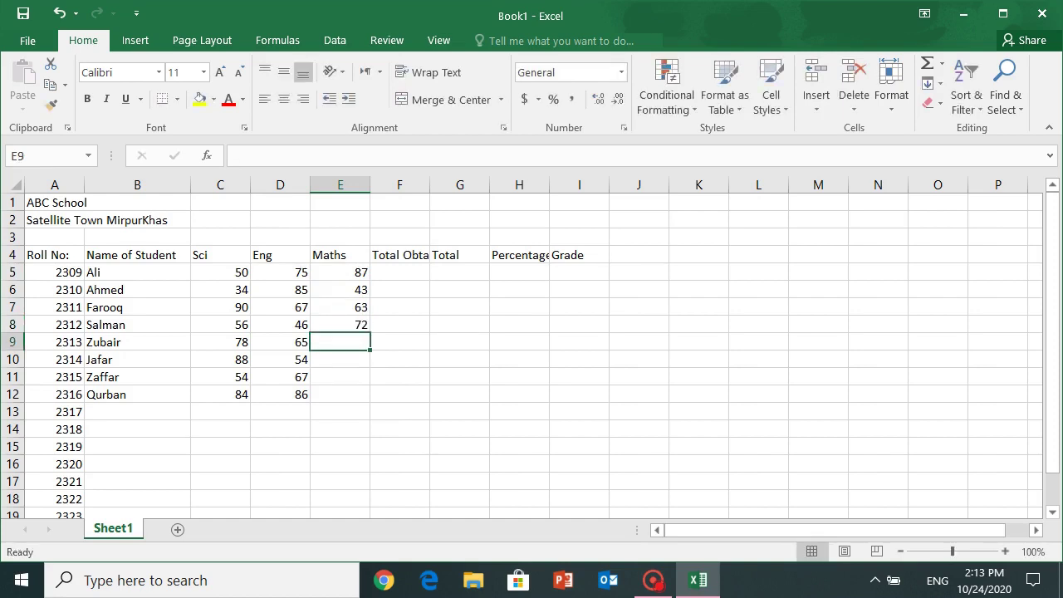
- Enter Maths marks 65, 69, 83 and 79 in E9:E12
text(65)
key(Return)
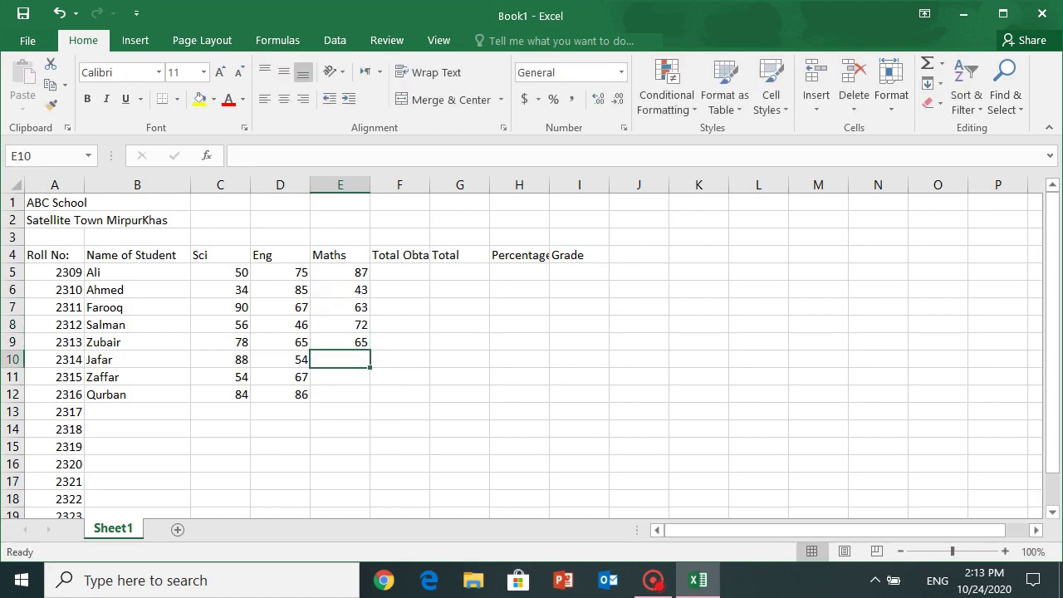
text(69)
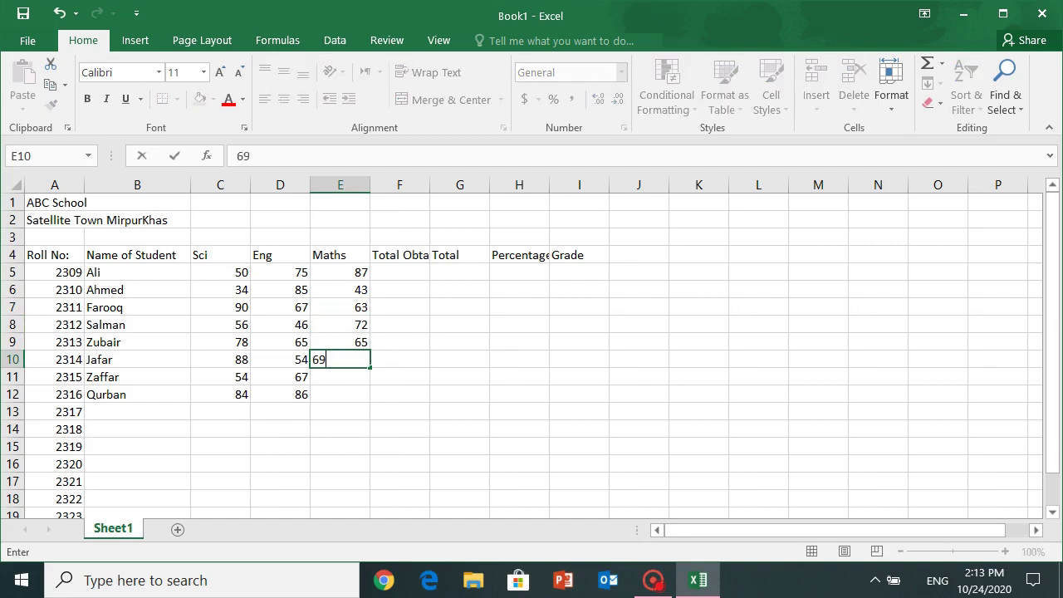
key(Return)
text(8)
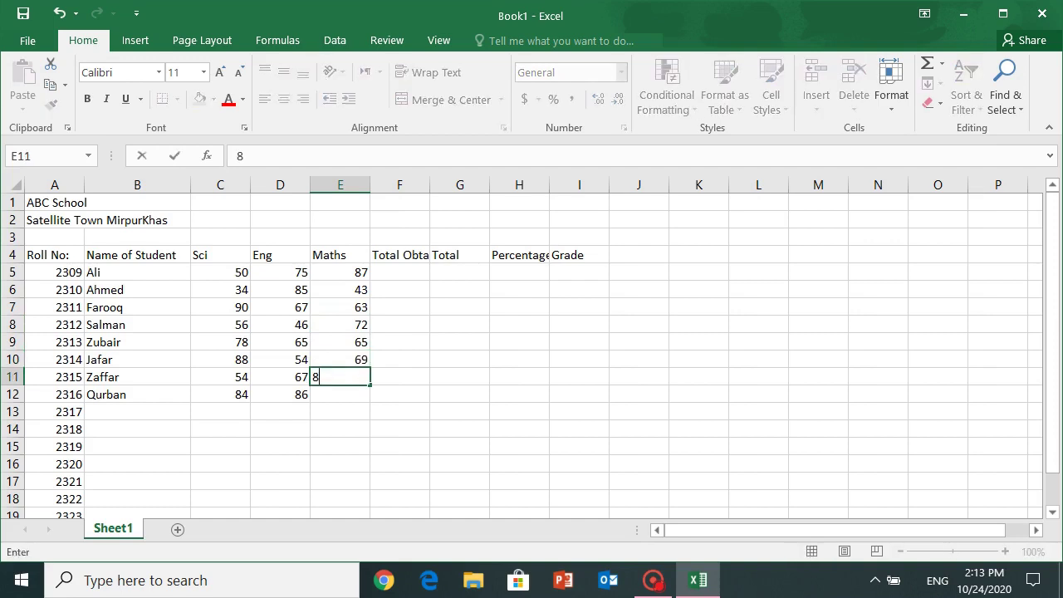
text(3)
key(Return)
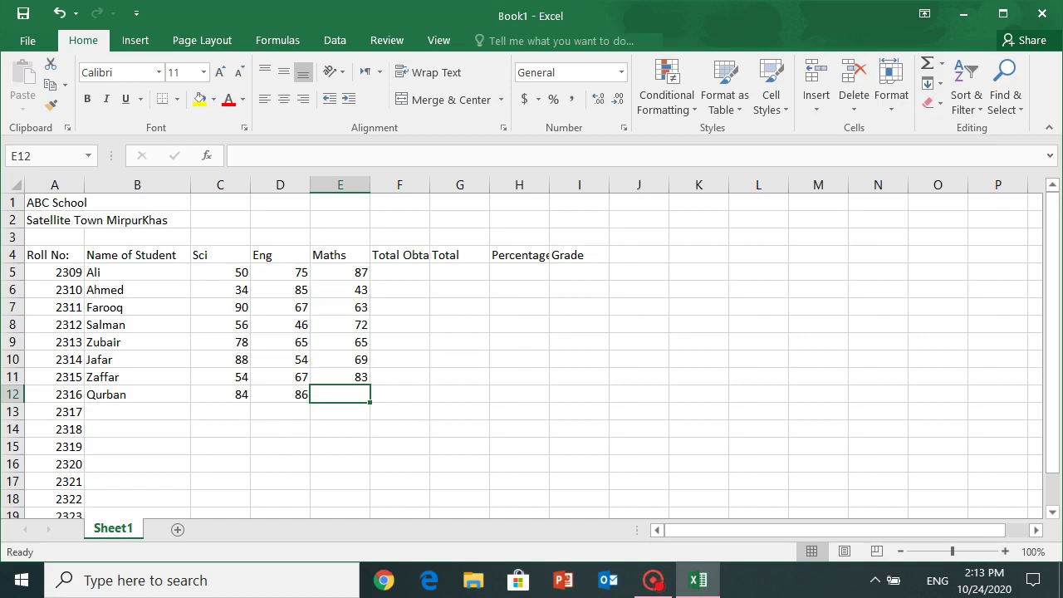
text(79)
key(Tab)
key(Up)
key(Up)
key(Up)
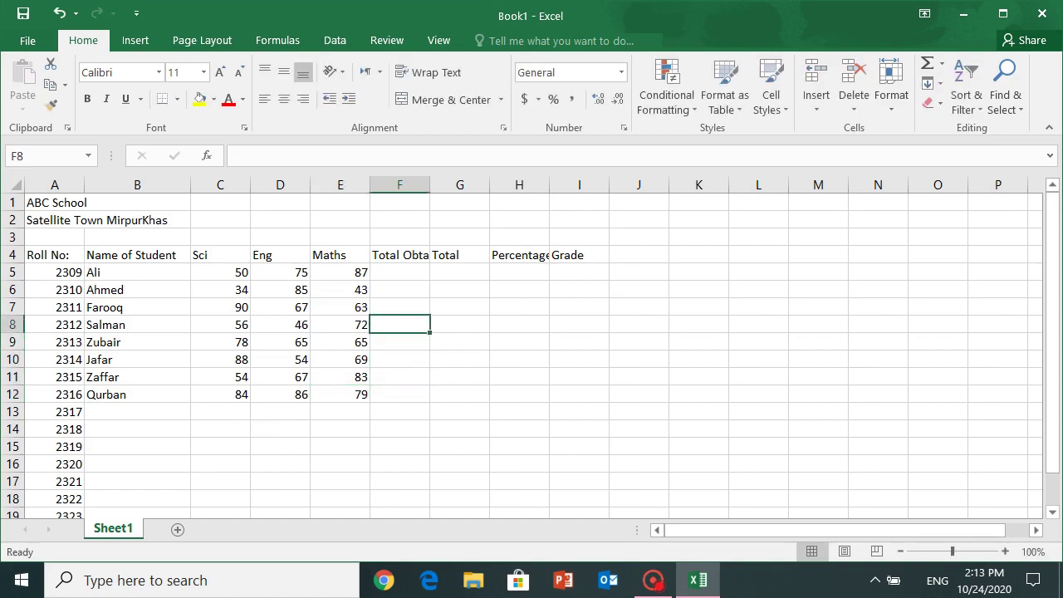
key(Up)
key(Up)
key(Up)
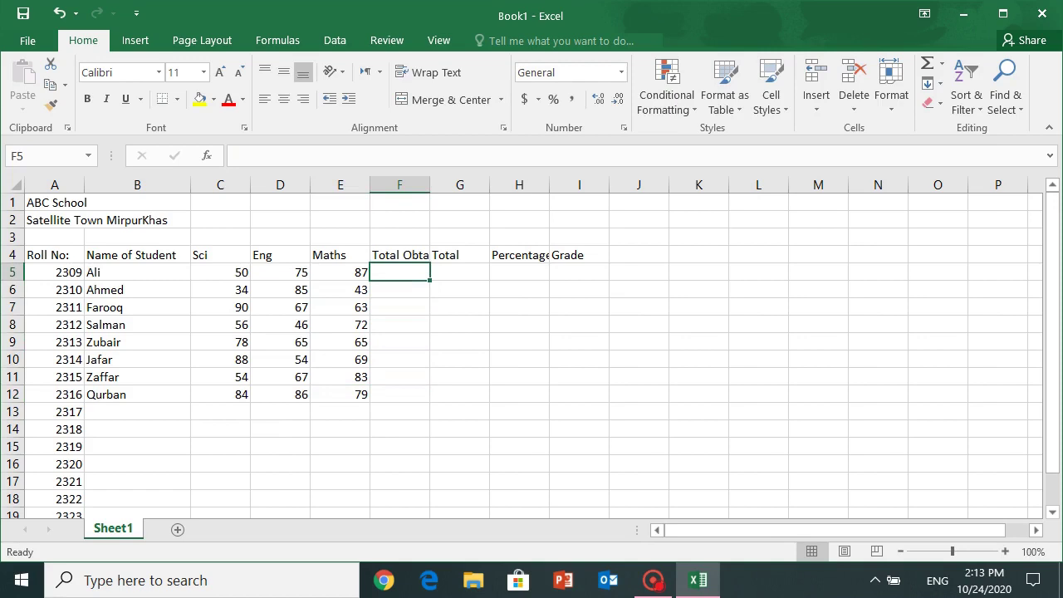
key(Left)
key(Left)
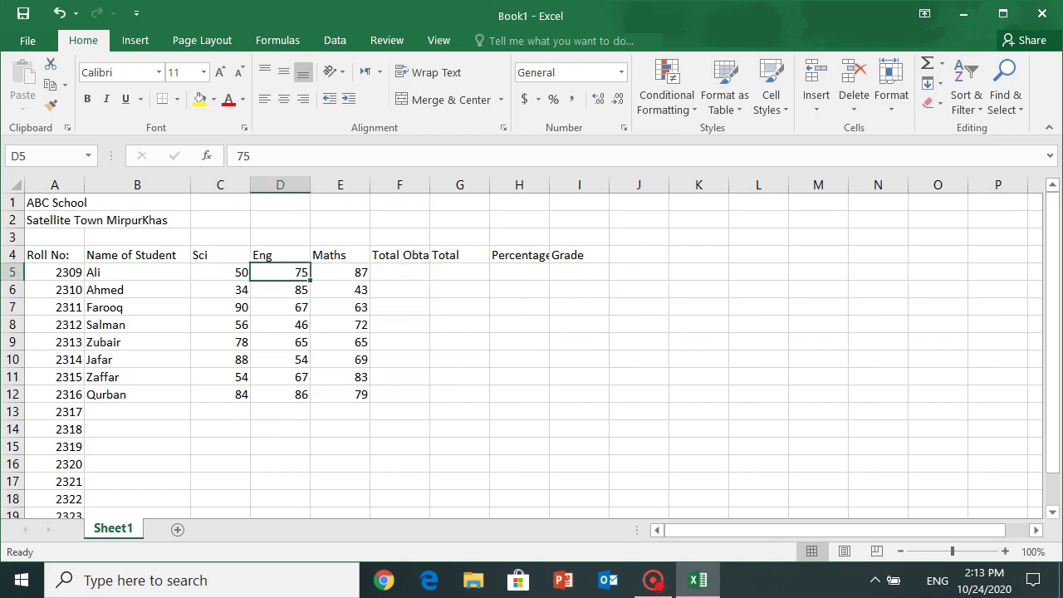
key(Right)
key(Right)
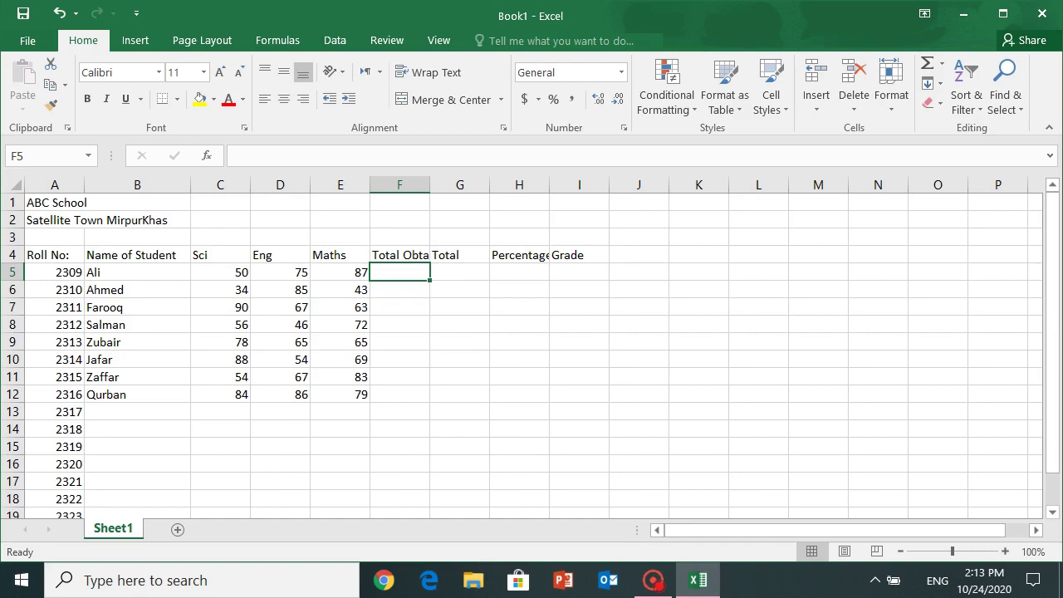
click(279, 273)
click(220, 272)
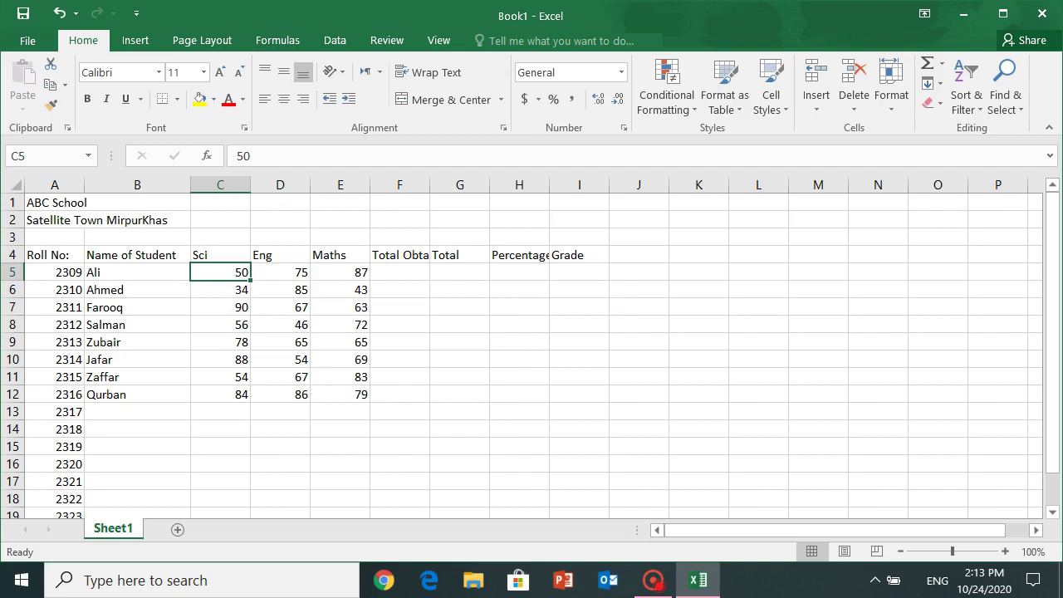
click(280, 289)
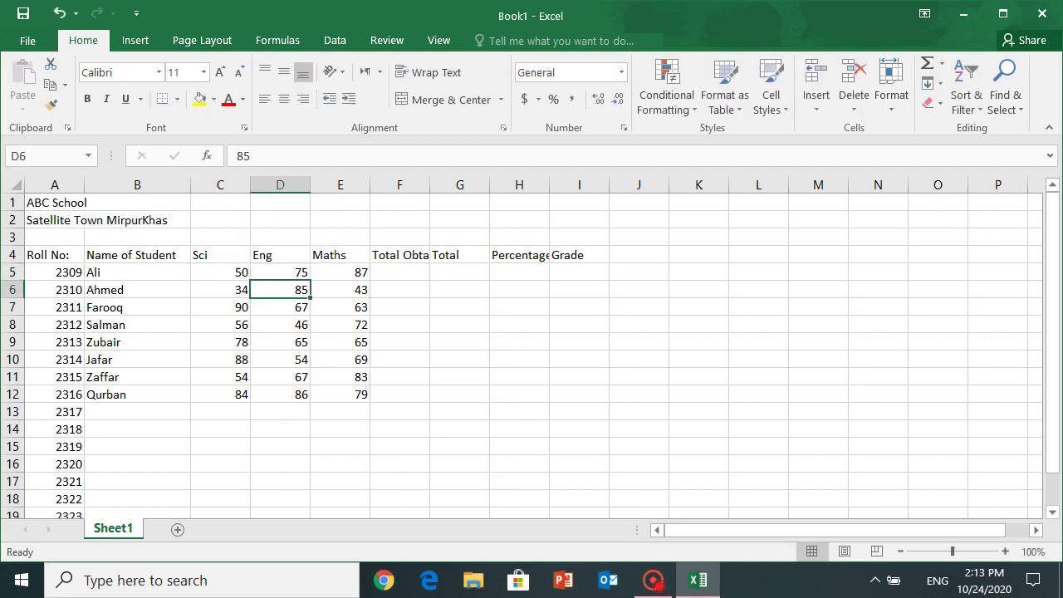
click(220, 272)
click(280, 273)
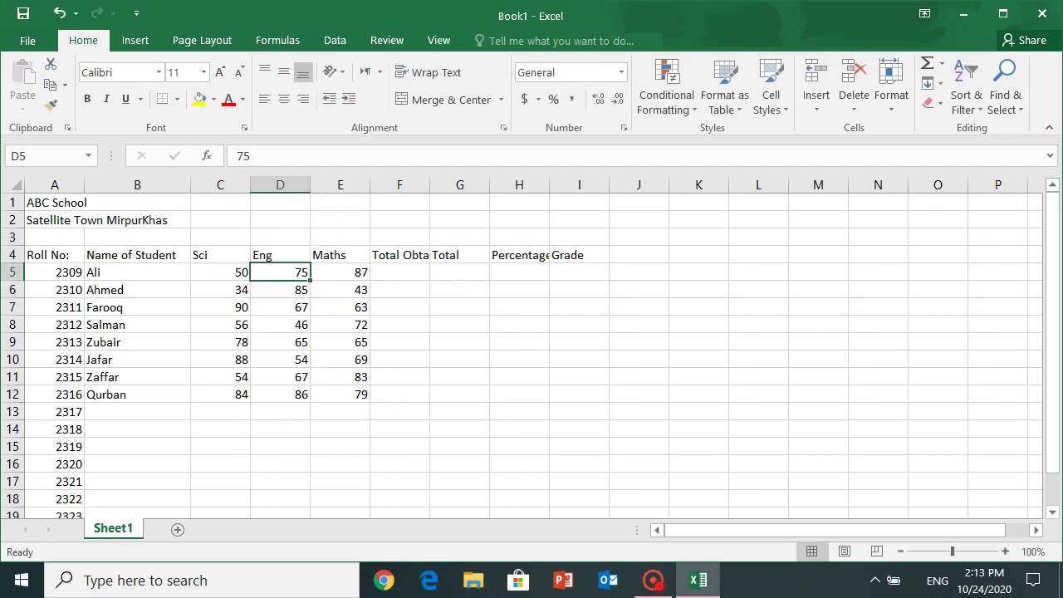
double_click(220, 272)
key(Escape)
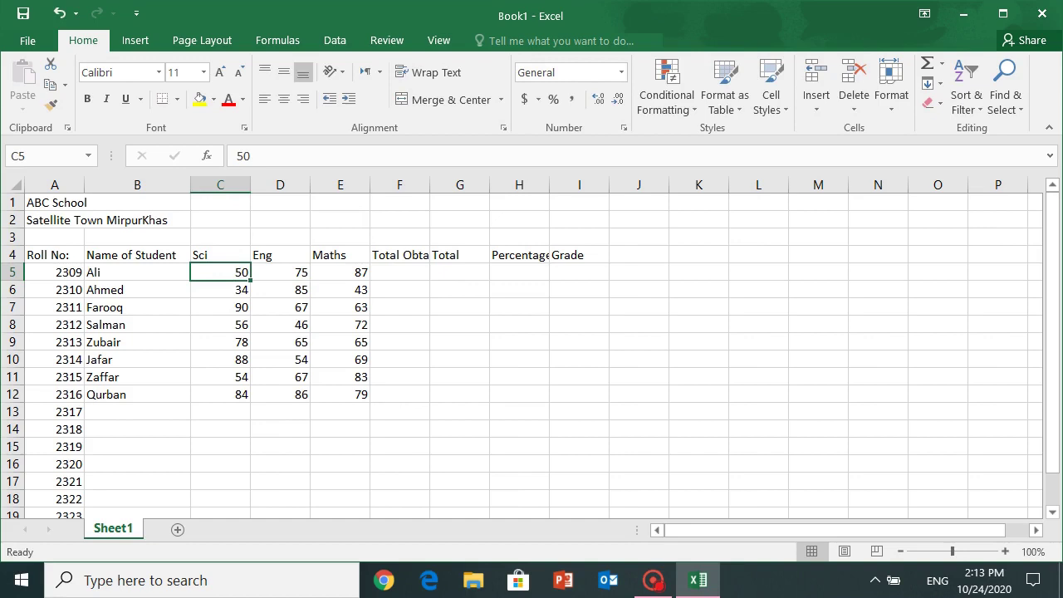
drag(280, 272, 341, 290)
click(241, 290)
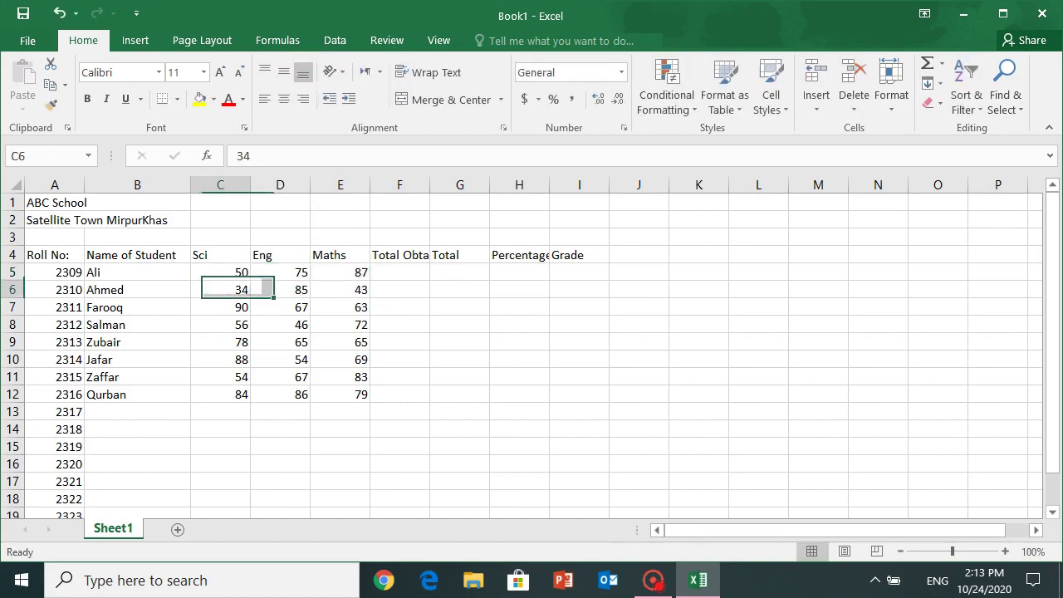
double_click(237, 273)
key(Escape)
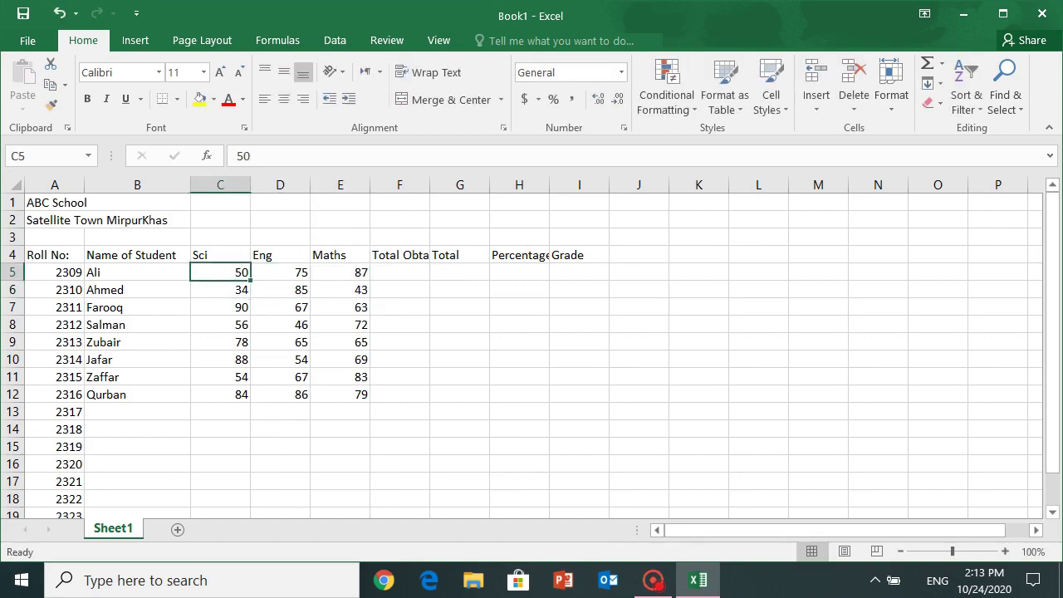
- AutoSum Ali's marks into F5 as =SUM(C5:E5), showing 212
drag(220, 272, 399, 272)
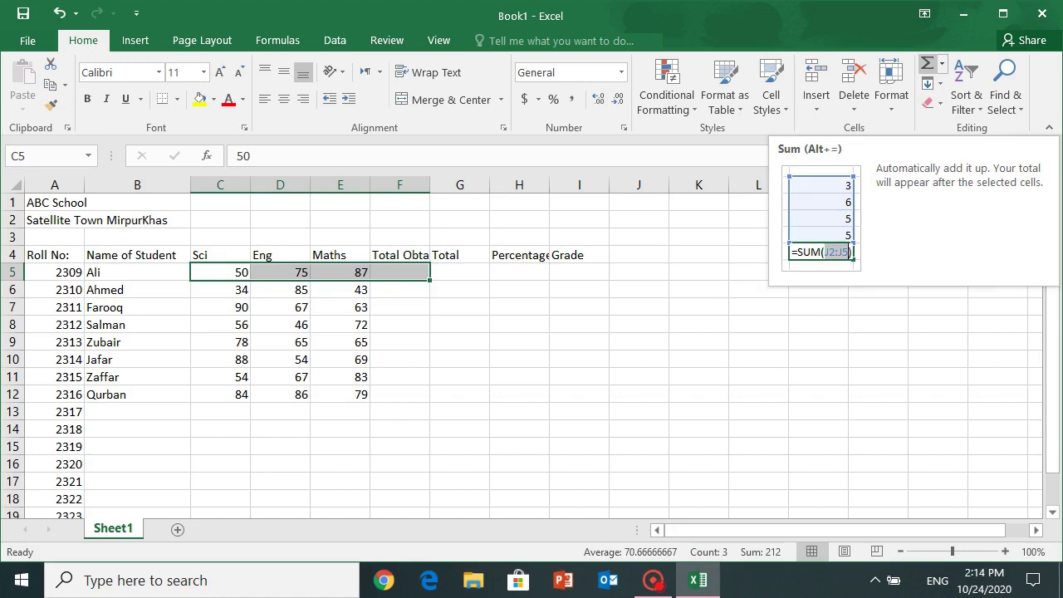
click(926, 63)
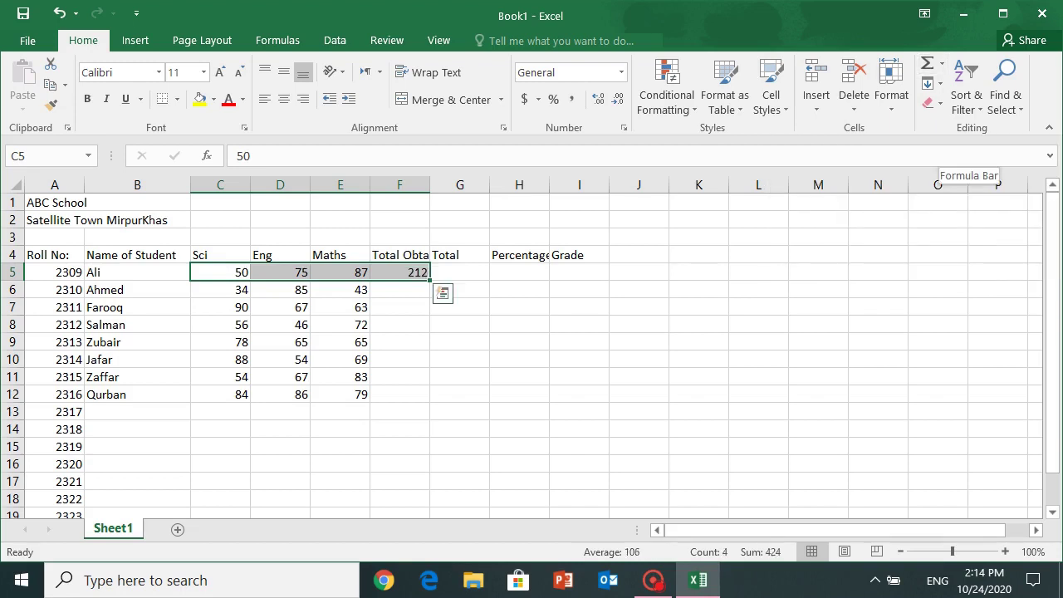
key(Right)
key(Right)
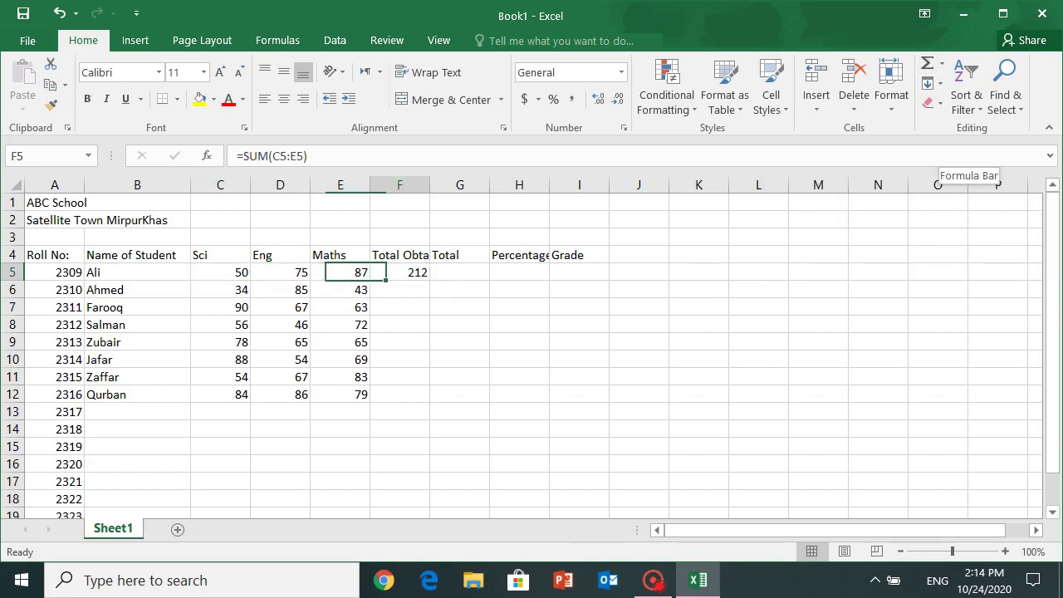
key(Right)
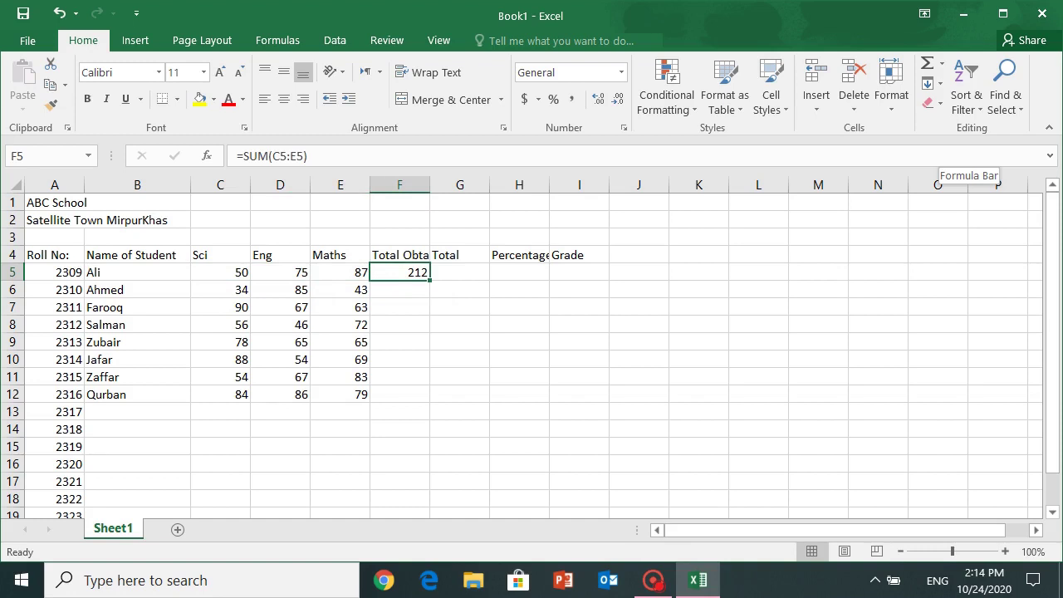
key(F2)
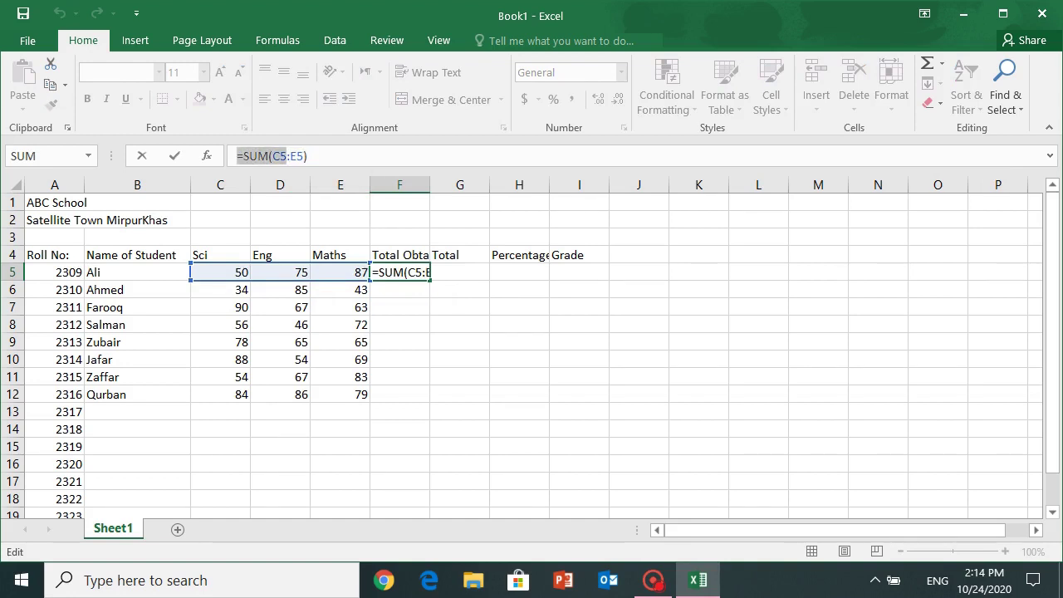
drag(237, 157, 308, 156)
key(Return)
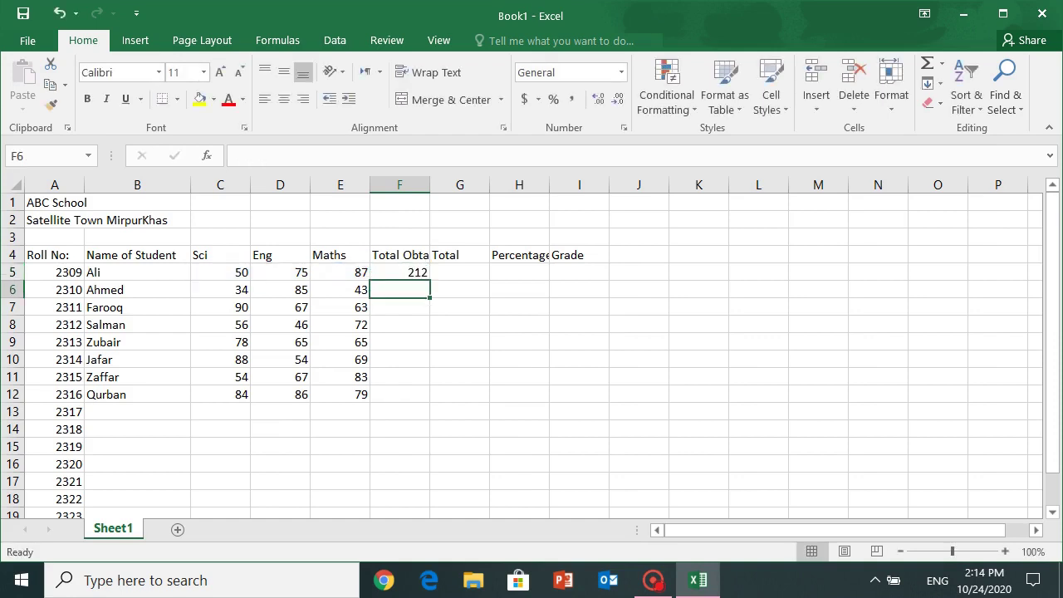
key(Up)
key(Left)
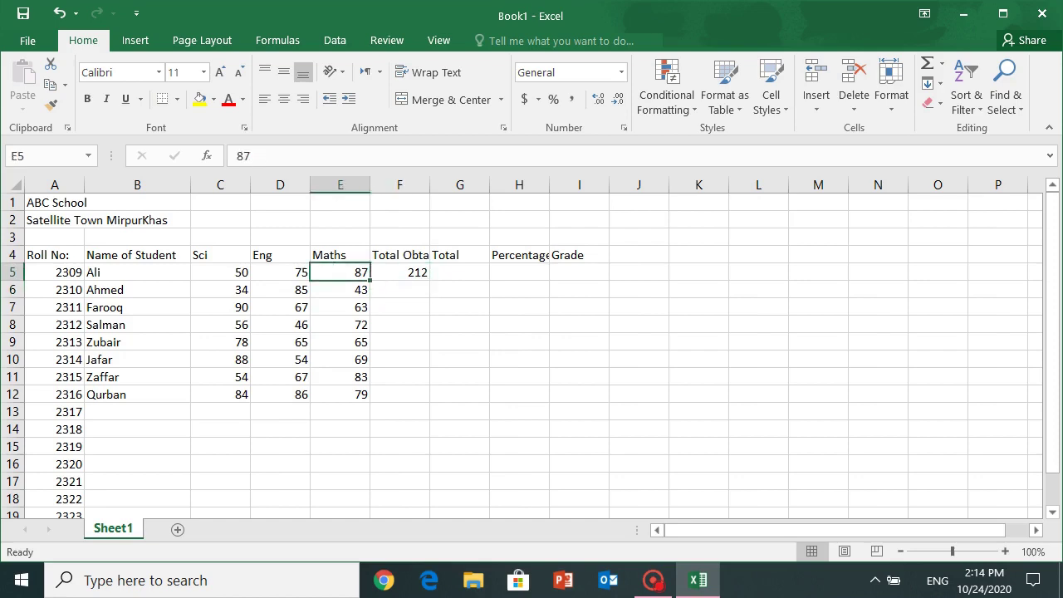
key(Left)
key(Left)
key(Left)
key(Right)
key(shift+Right)
key(shift+Right)
key(shift+Right)
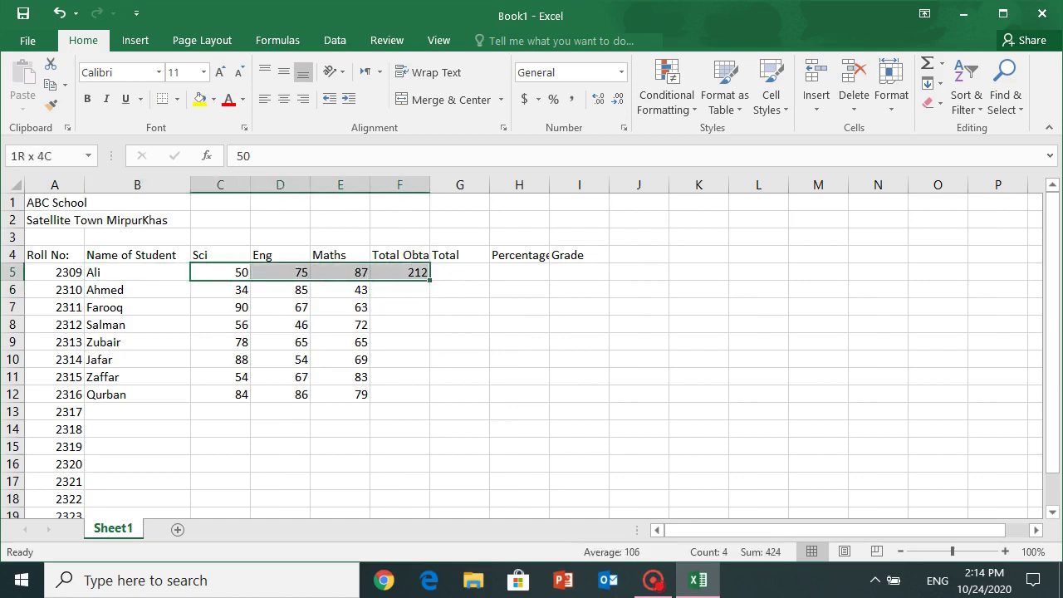
key(Down)
key(Right)
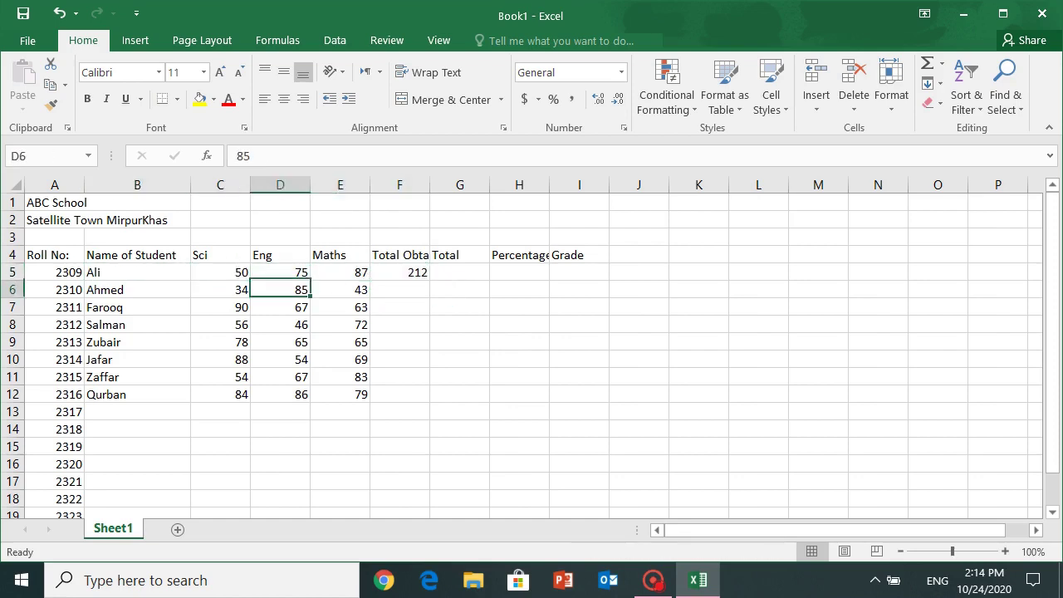
key(Right)
key(Right)
key(Right)
key(Left)
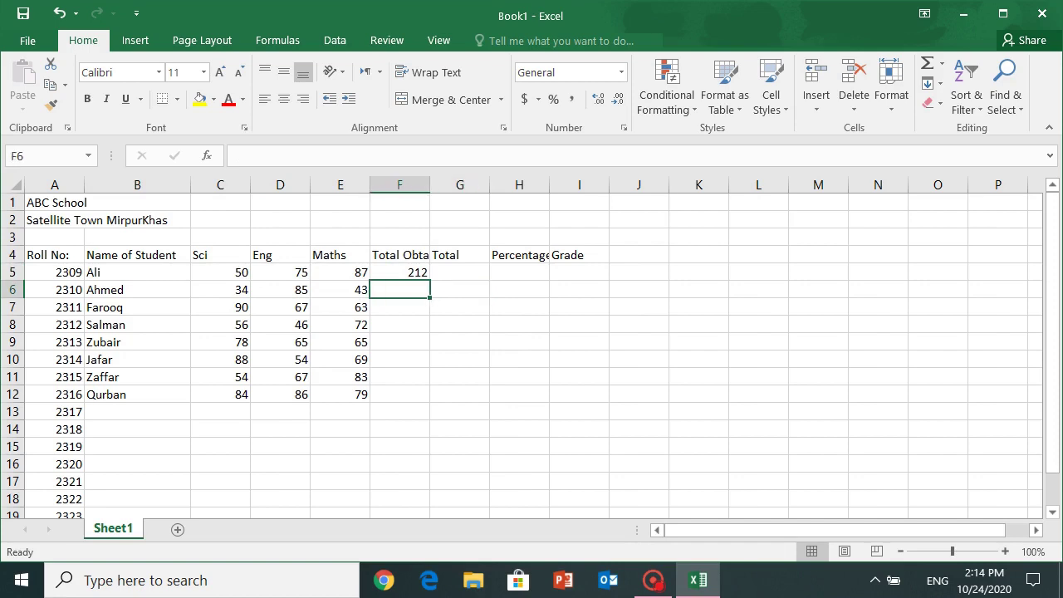
- Enter =SUM(C6:E6) in F6 so Ahmed's total shows 162
text(=su)
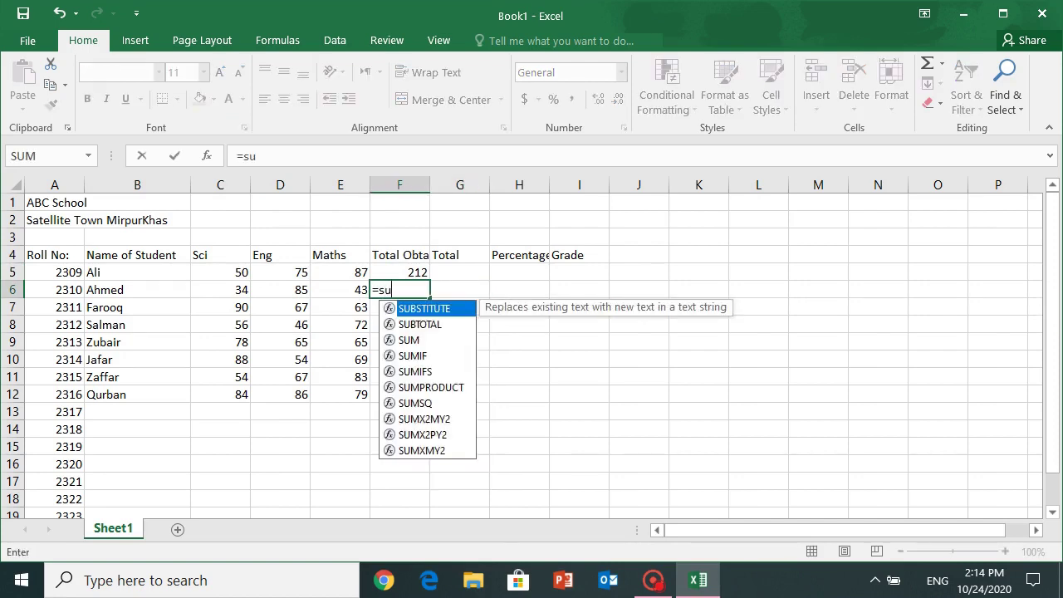
text(m)
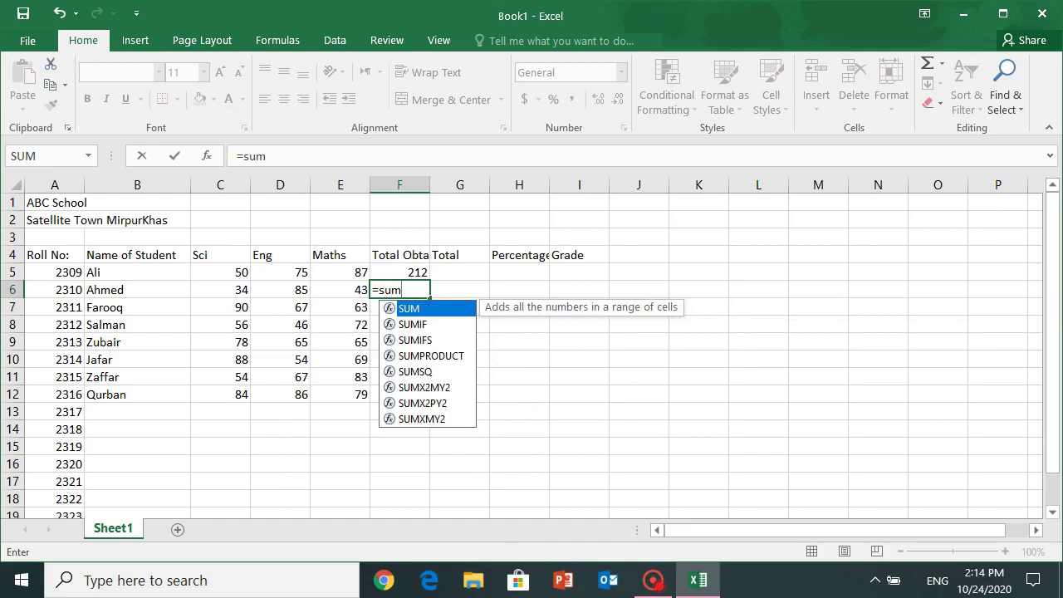
text(()
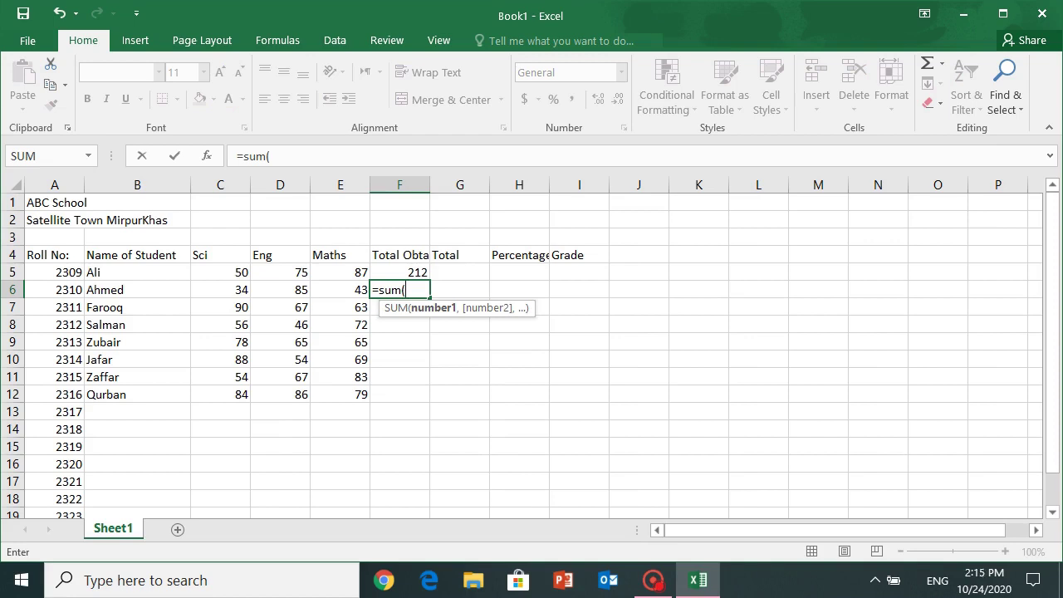
click(339, 290)
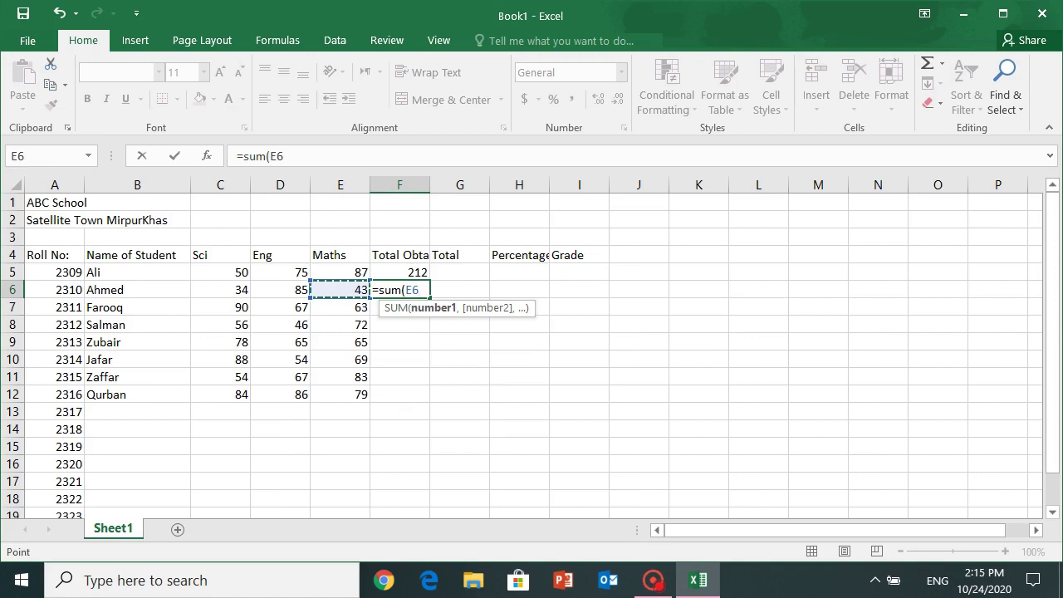
drag(339, 289, 191, 292)
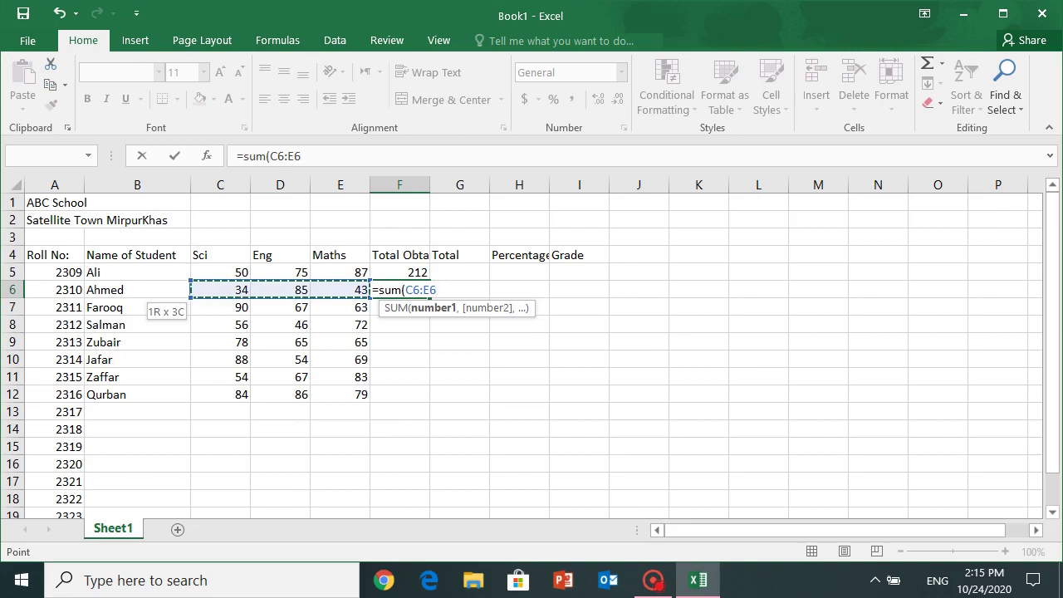
key(Return)
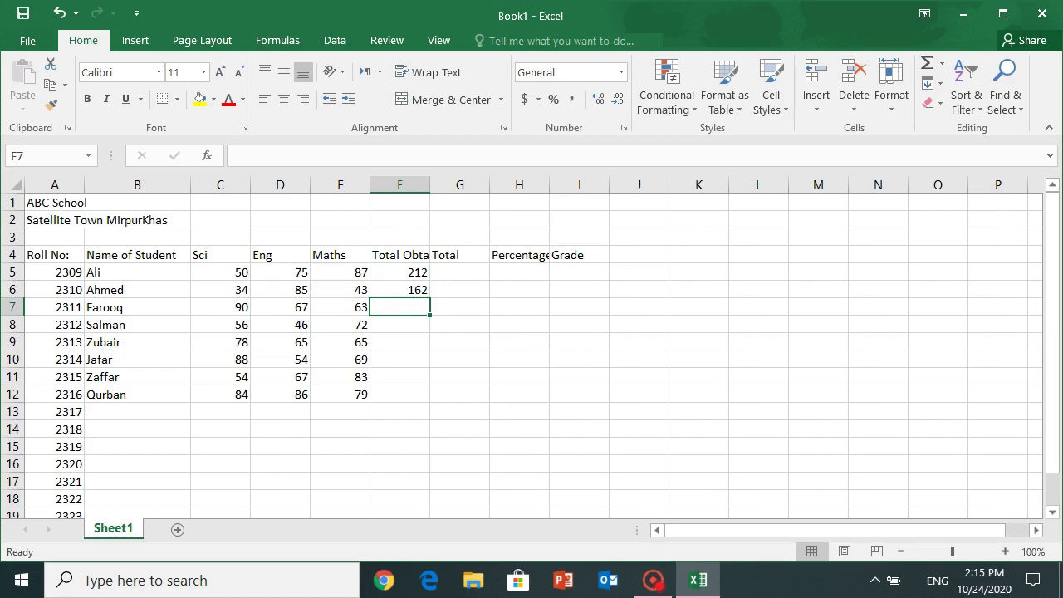
- Check the SUM formulas in F5 and F6, then copy Ahmed's =SUM(C6:E6) from F6
key(Up)
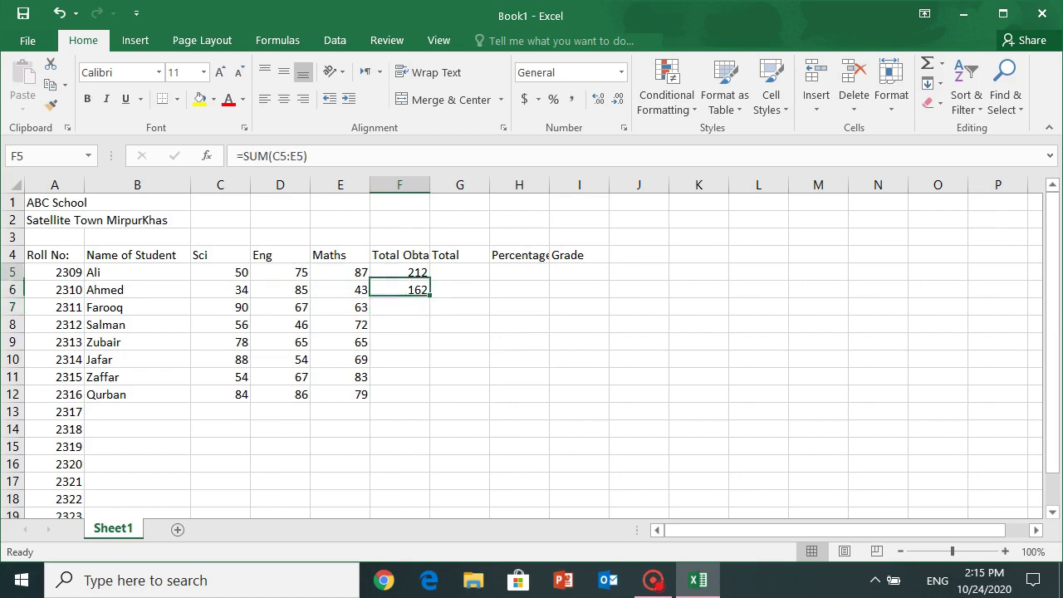
key(Up)
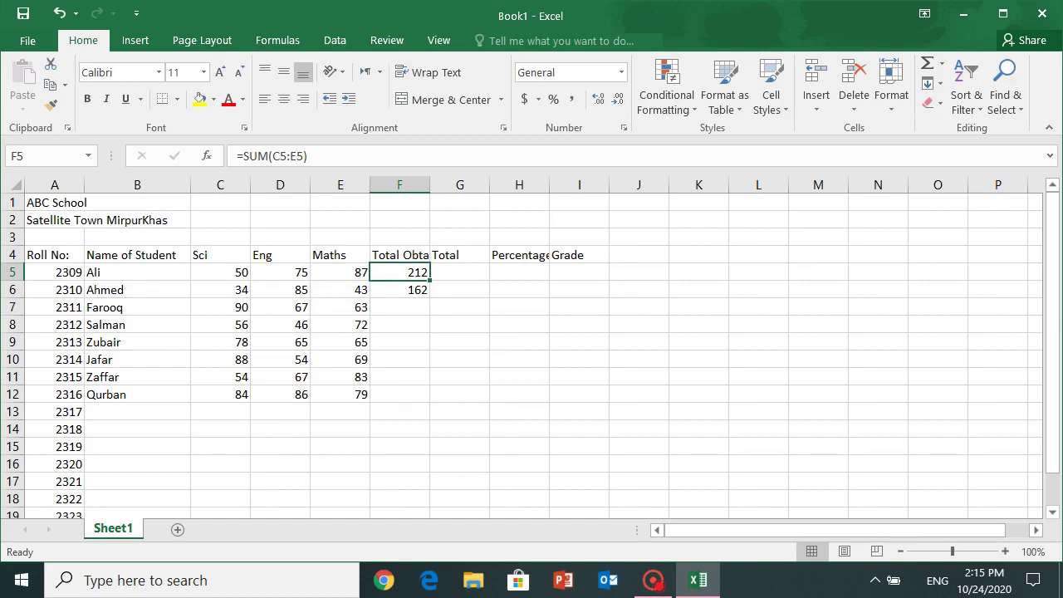
drag(220, 273, 399, 273)
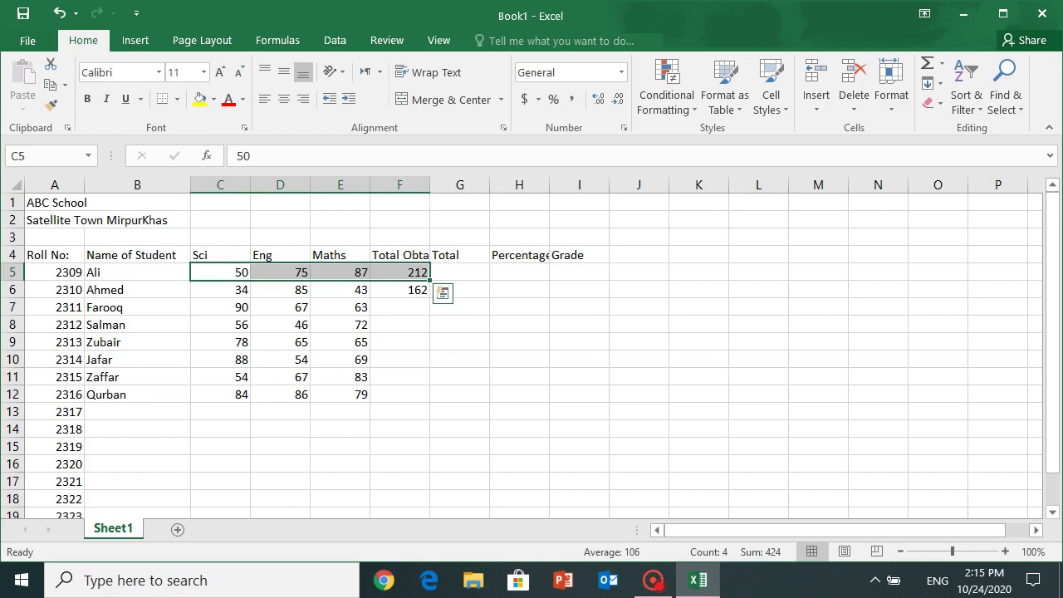
key(Down)
key(Right)
key(Right)
key(Right)
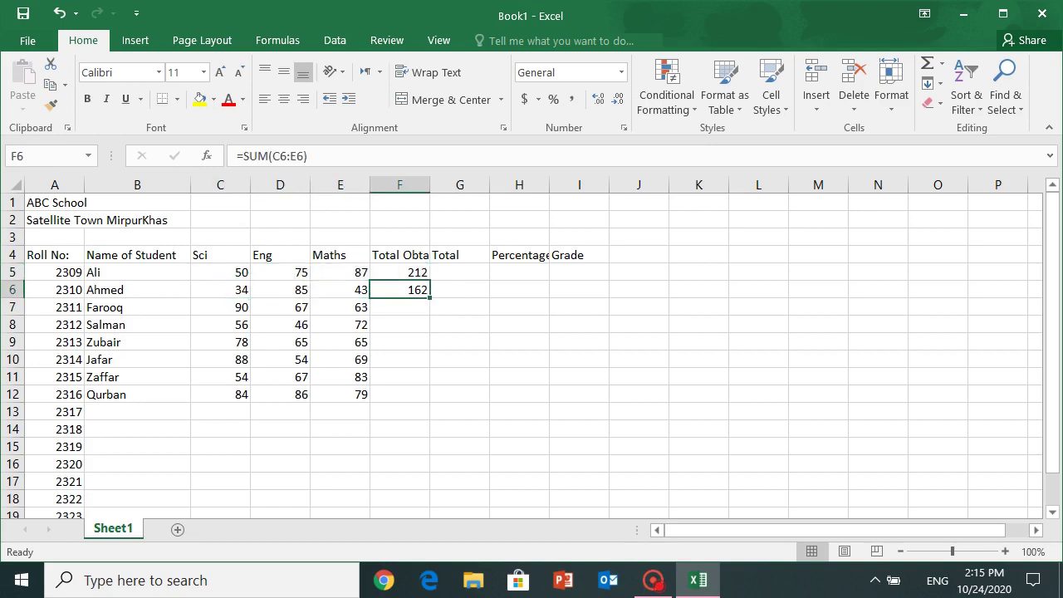
key(Down)
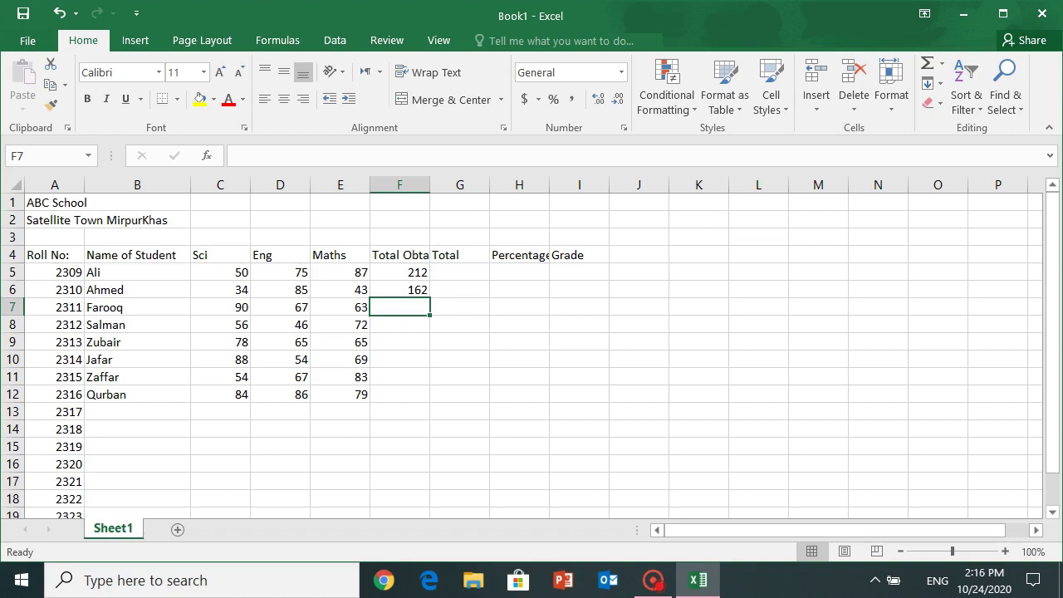
click(400, 289)
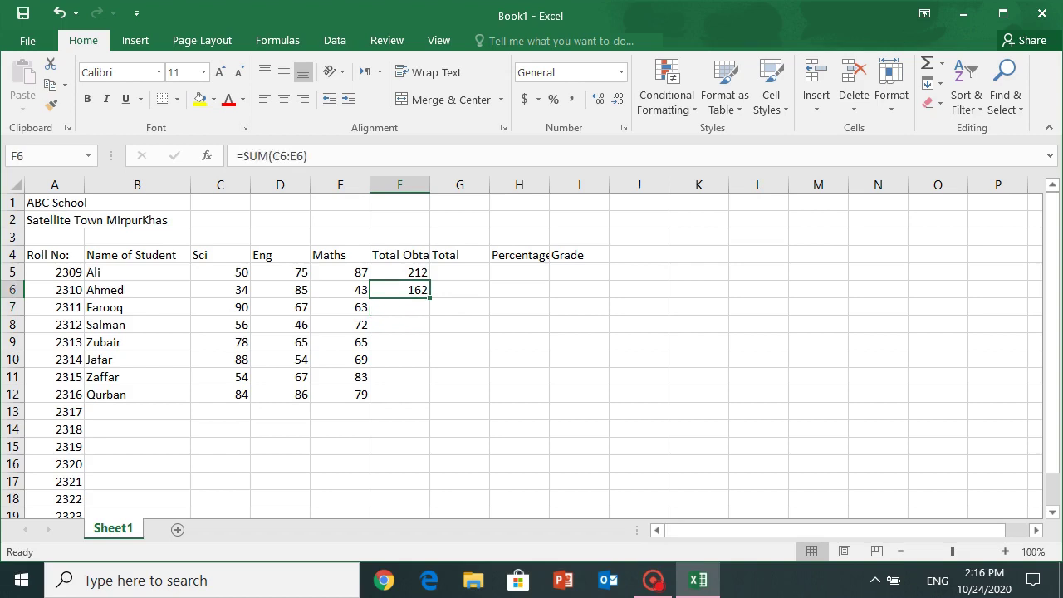
key(ctrl+c)
- Paste the SUM formula into F7:F12, giving totals 220, 174, 208, 211, 204 and 249
click(400, 307)
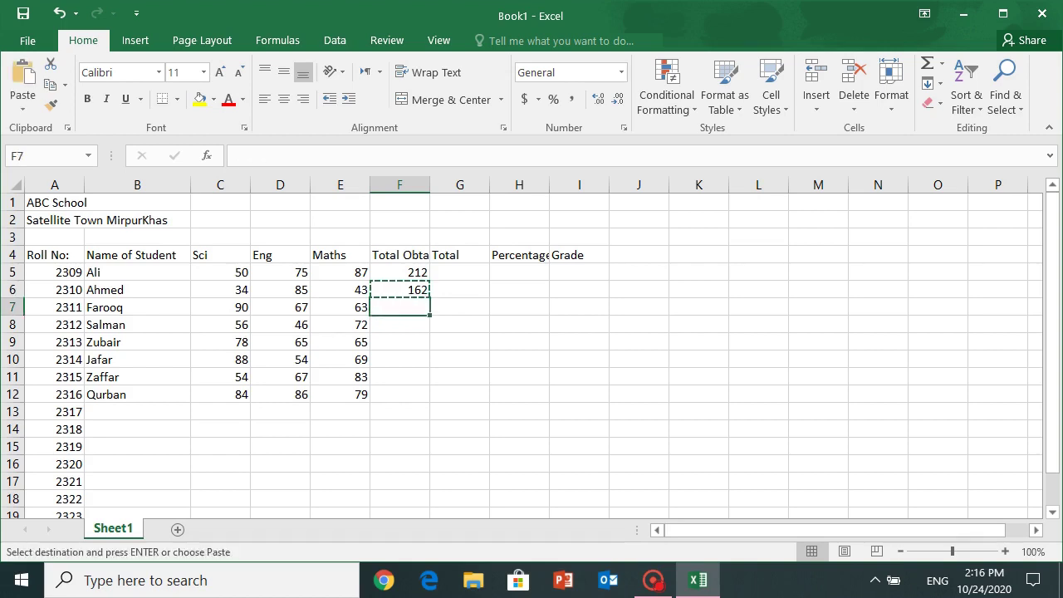
drag(399, 306, 399, 394)
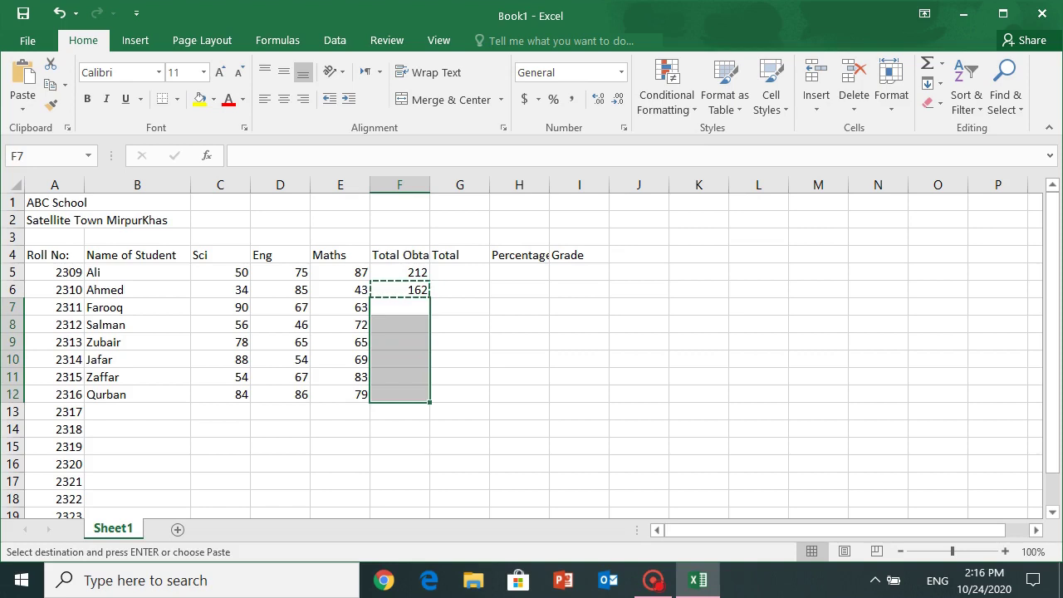
key(ctrl+v)
click(400, 289)
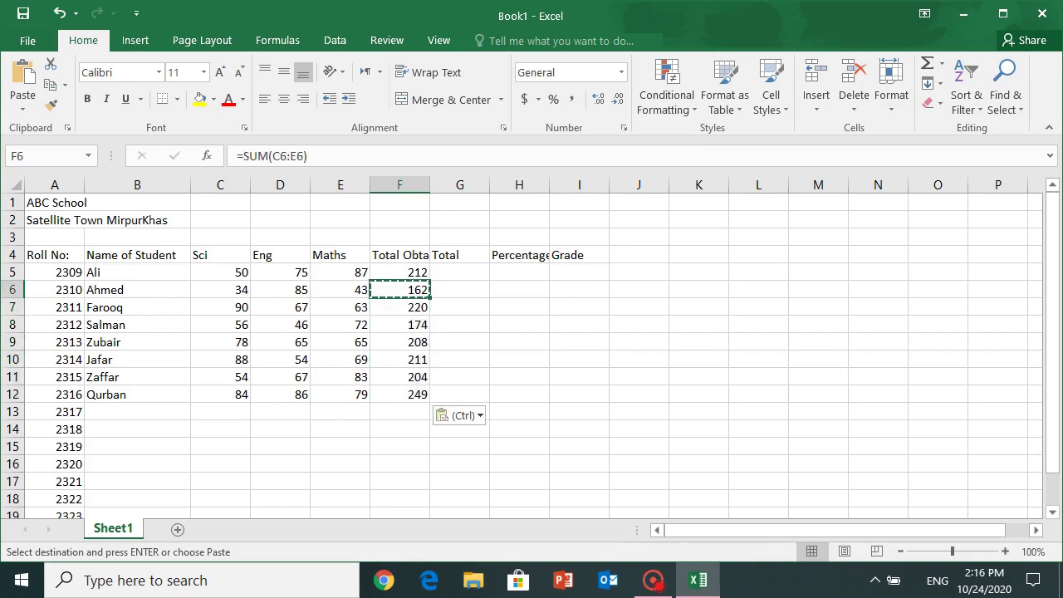
key(Escape)
- Review the new total formulas and Ali's marks in row 5
click(339, 289)
click(459, 289)
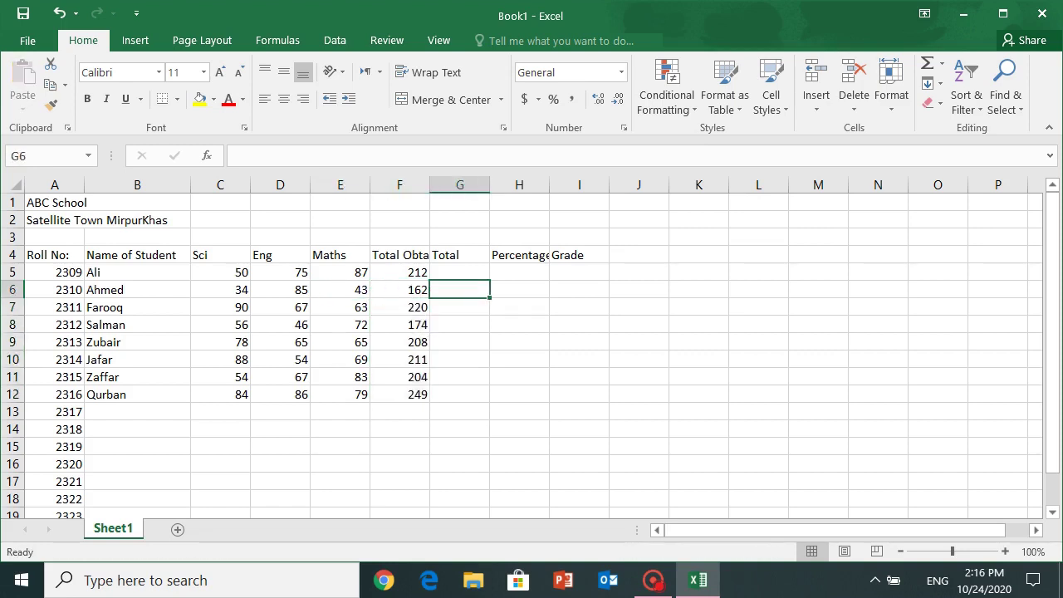
click(400, 289)
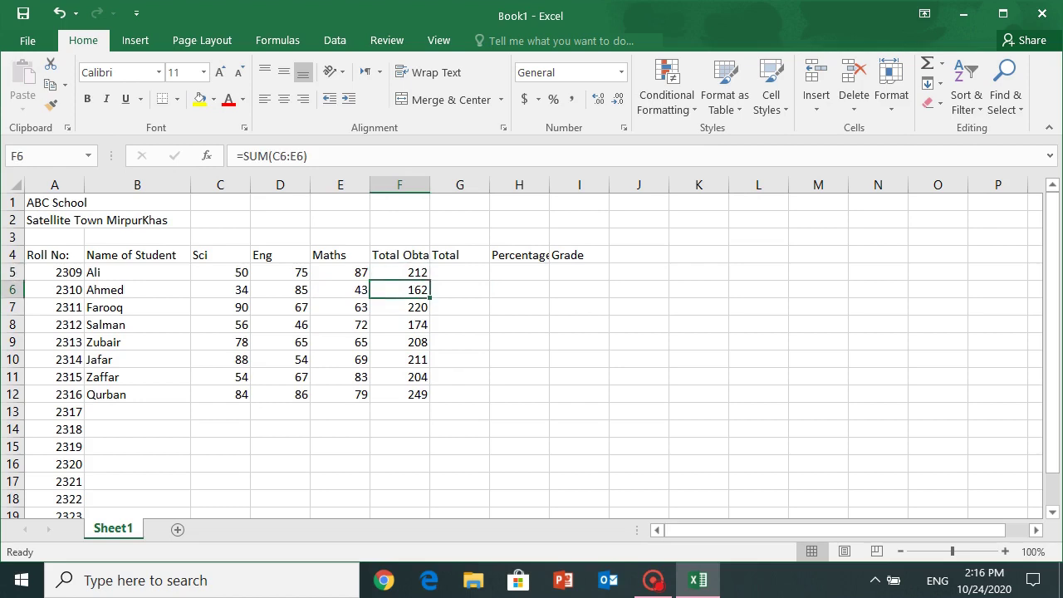
key(Down)
key(Down)
key(Down)
key(Down)
key(Down)
key(Down)
key(Up)
key(Up)
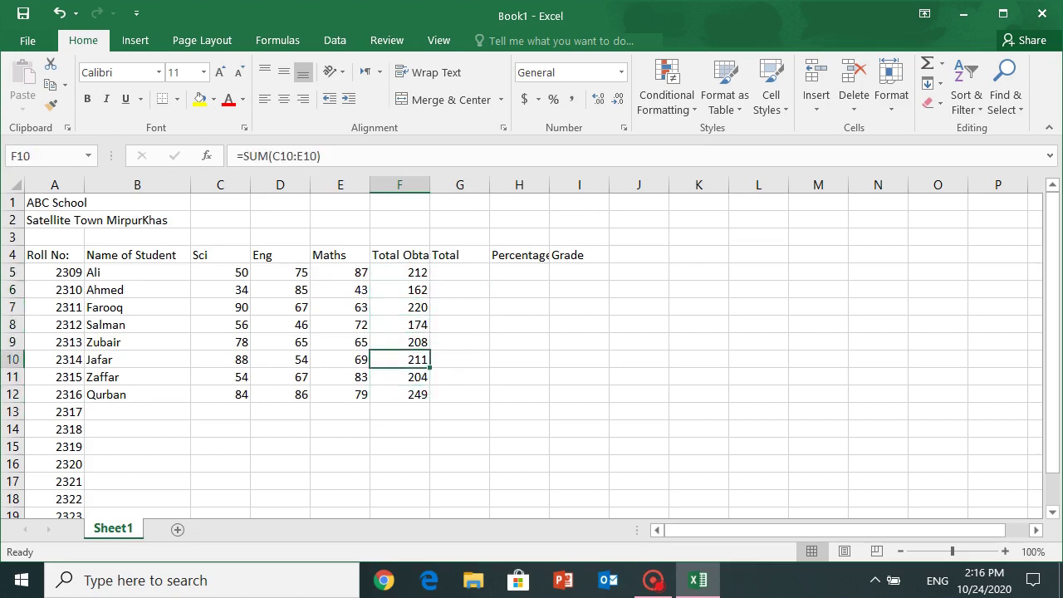
key(Up)
key(Up)
key(Up)
key(Up)
key(Up)
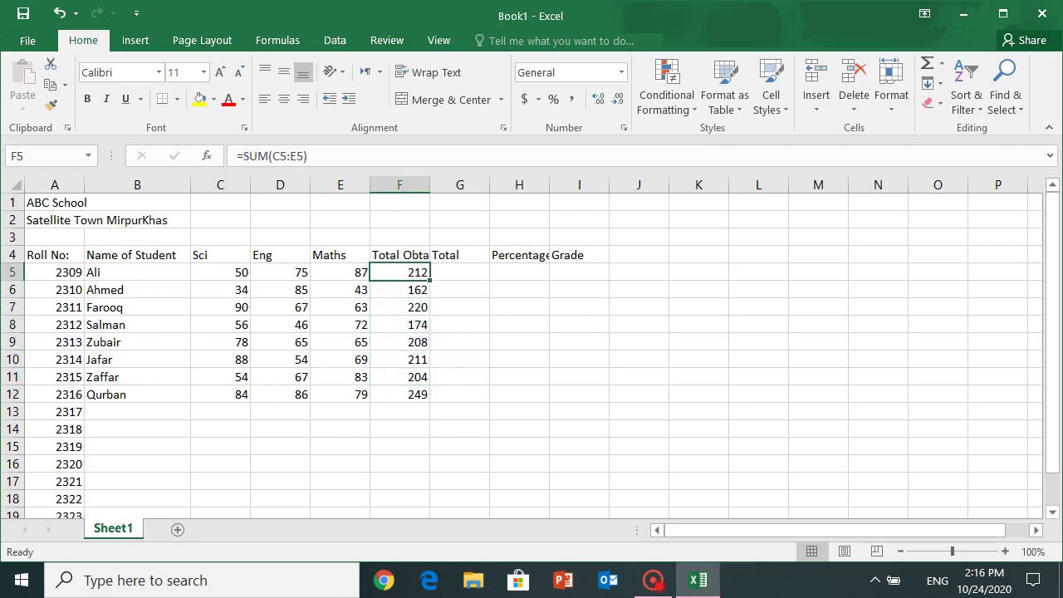
key(Left)
key(Left)
key(Right)
key(Right)
key(Right)
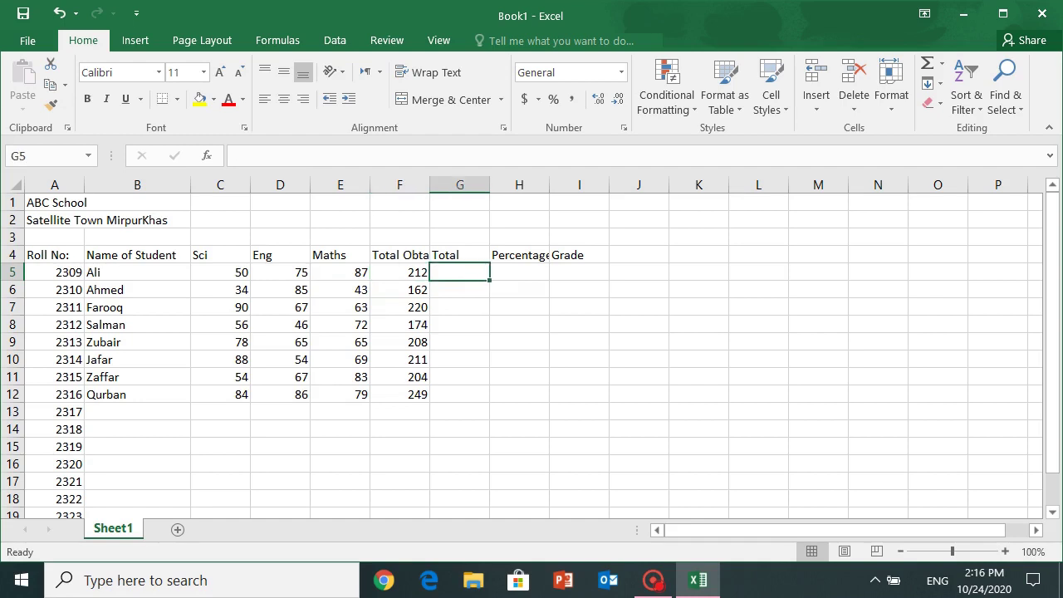
- Enter 300 as Ali's total marks in G5
key(Left)
key(Left)
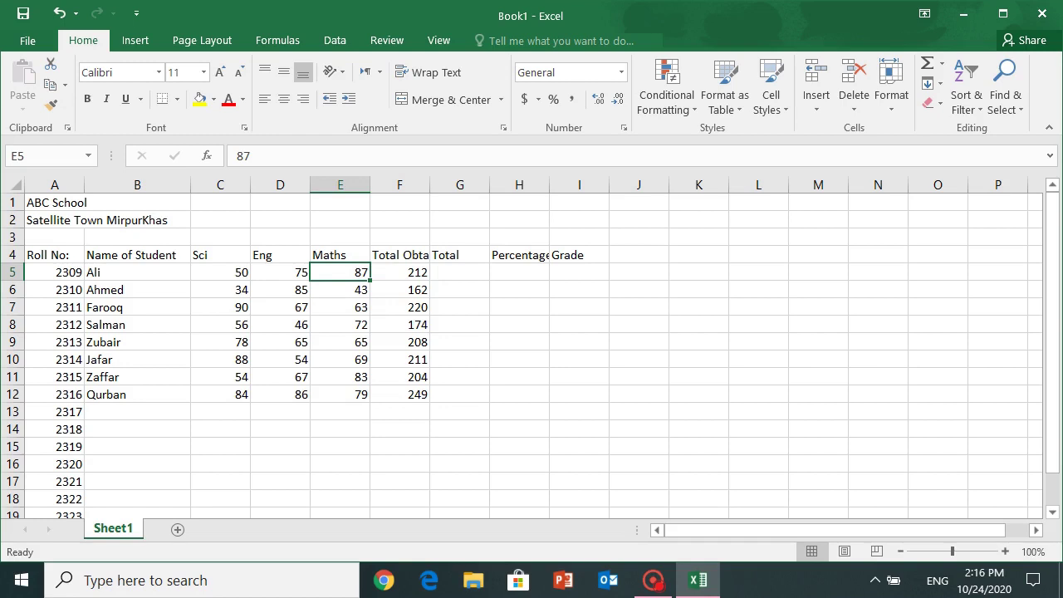
key(Right)
key(Right)
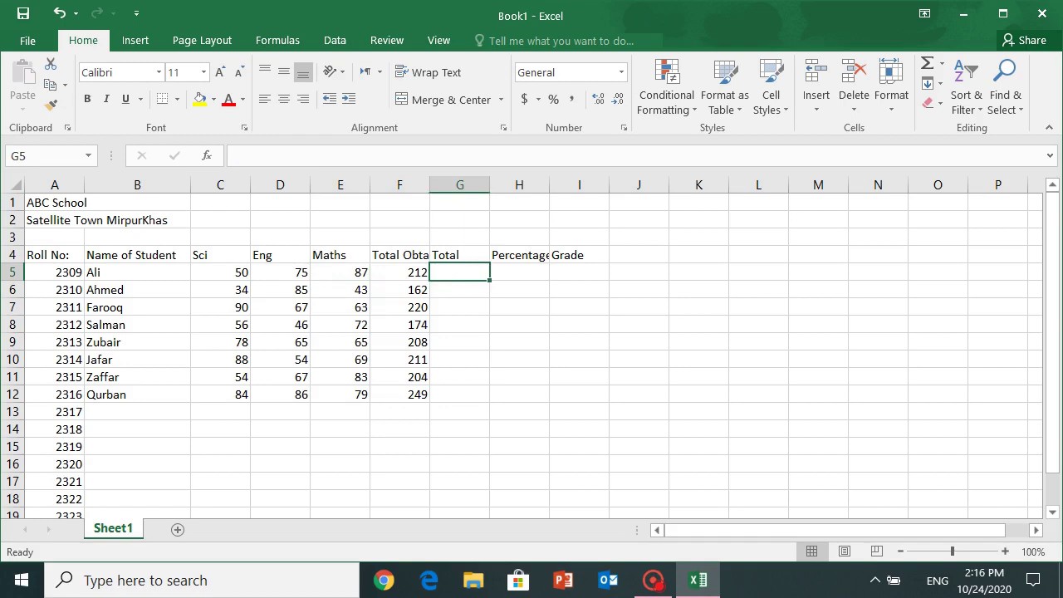
text(300)
key(Return)
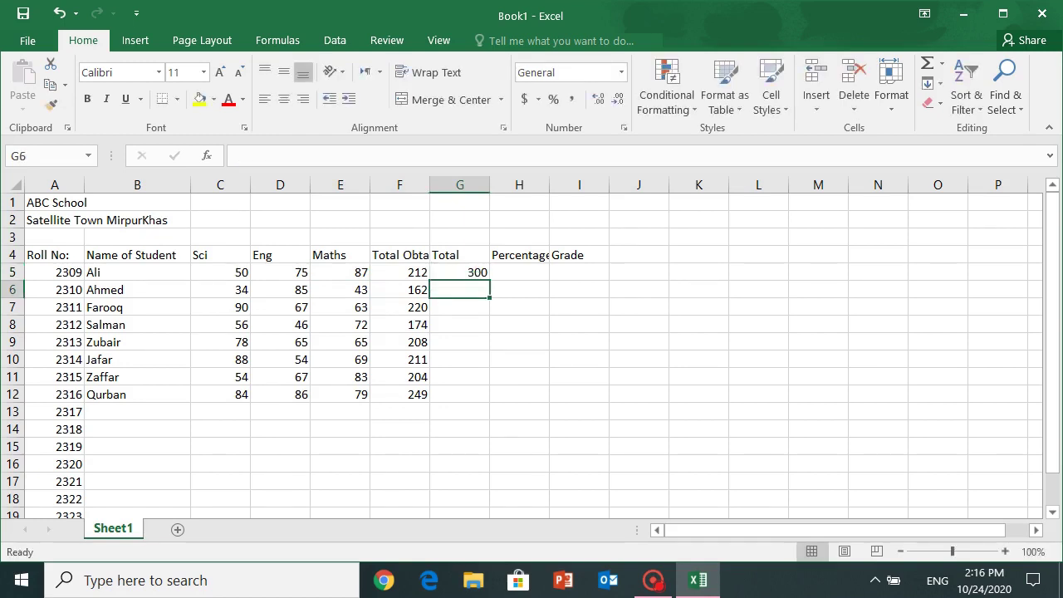
key(Up)
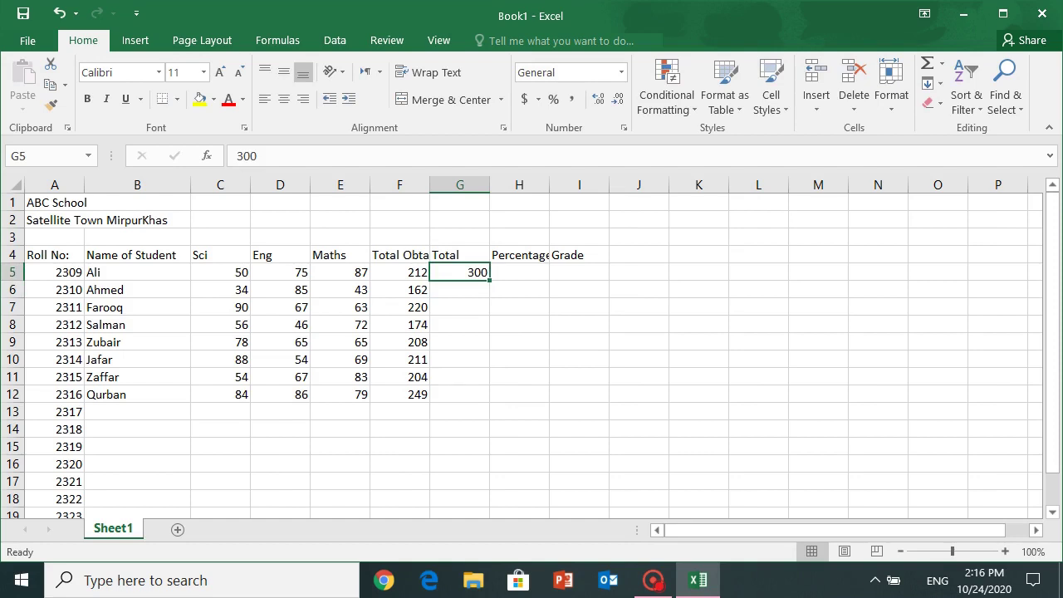
- Copy the 300 total down to G6:G12, then begin a formula in Percentage cell H5
key(ctrl+c)
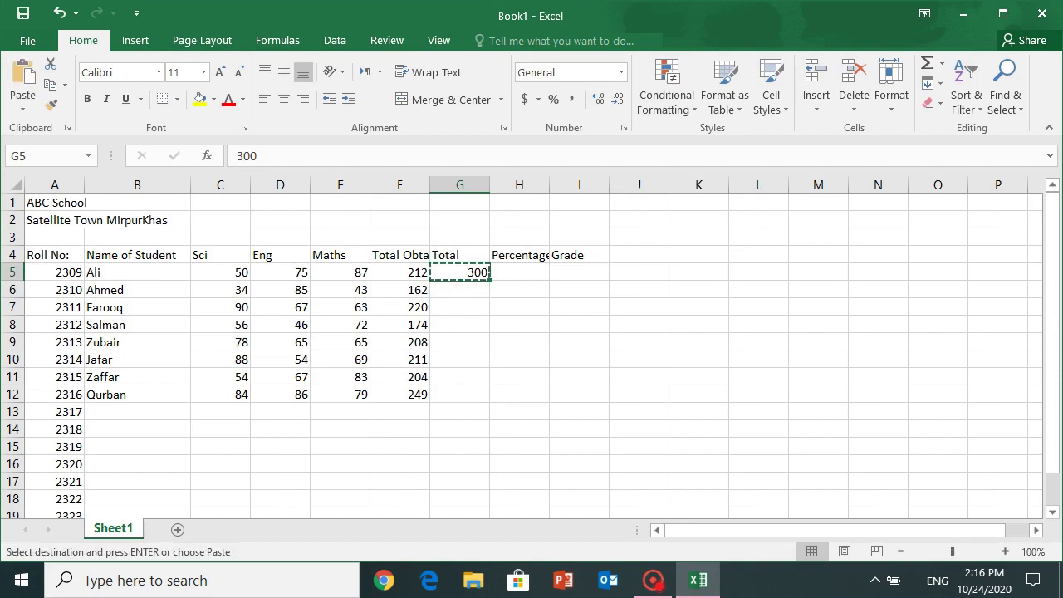
drag(459, 288, 459, 394)
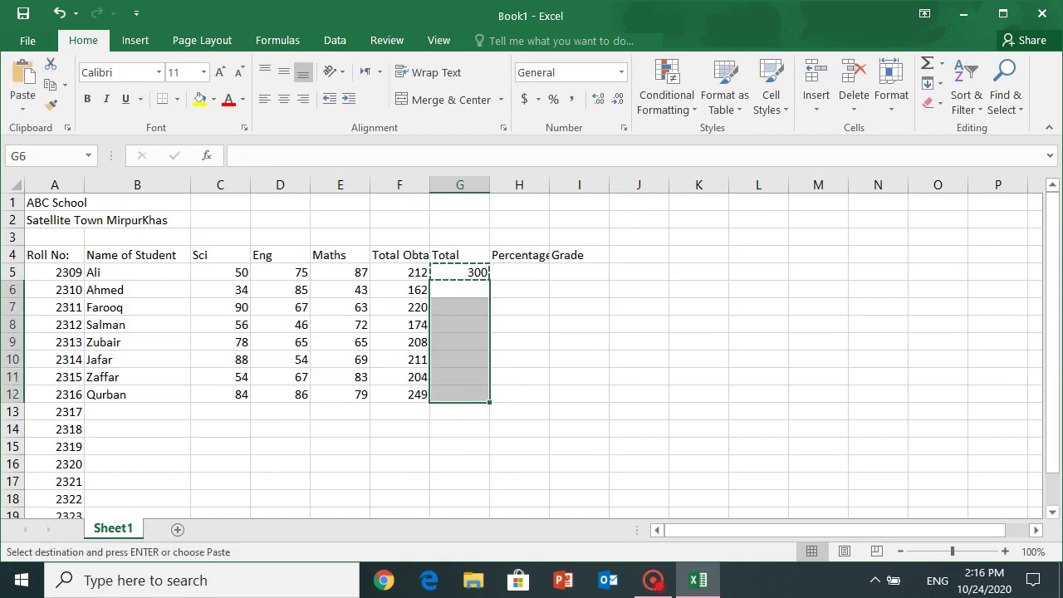
key(Return)
key(Up)
click(519, 271)
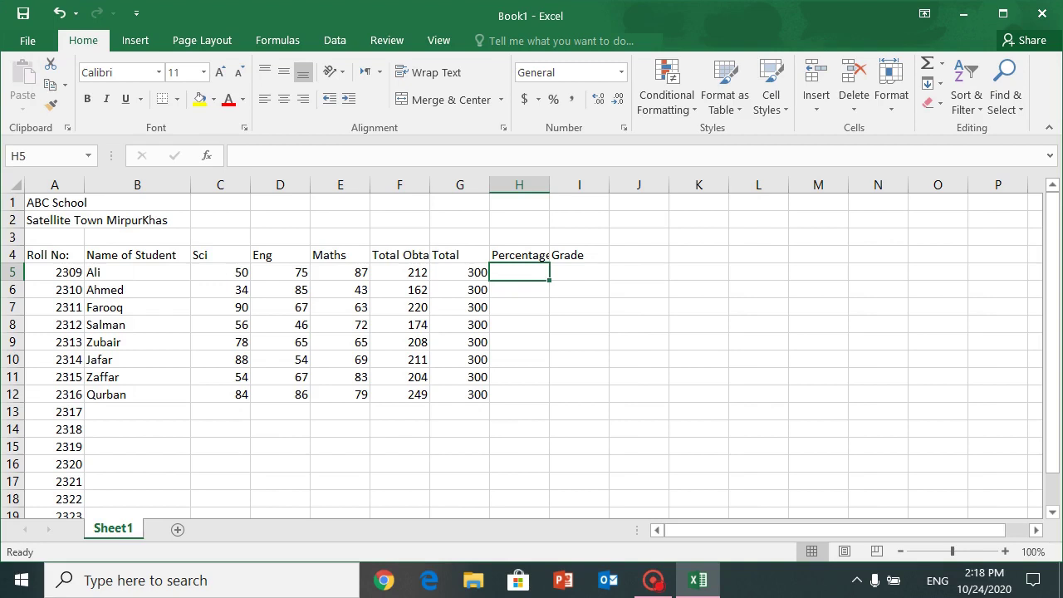
text(=)
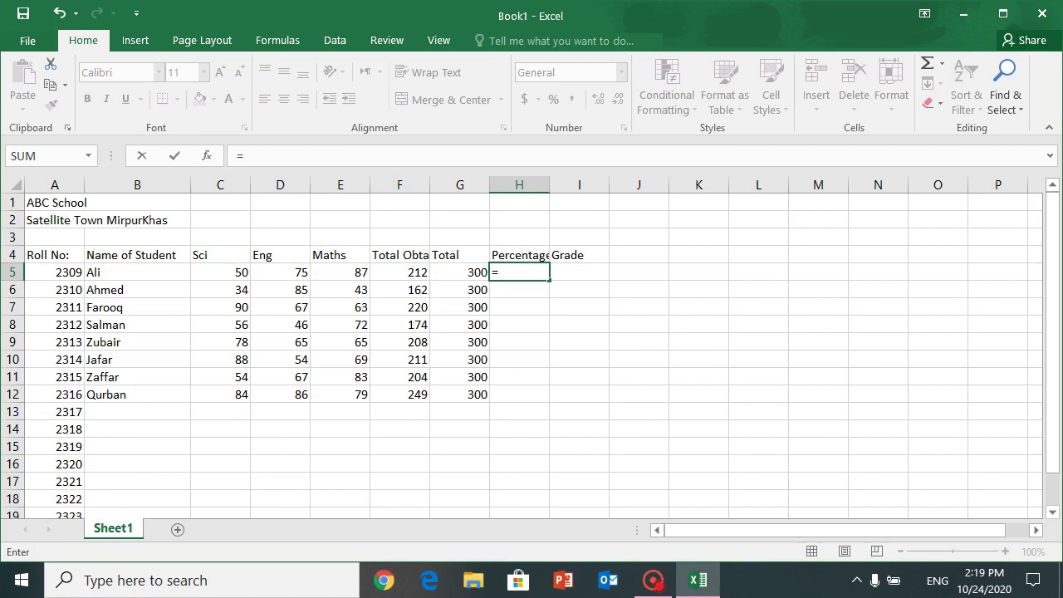
- Enter =F5*100/G5 in H5 and accept Excel's correction, showing 70.66667
text(f5)
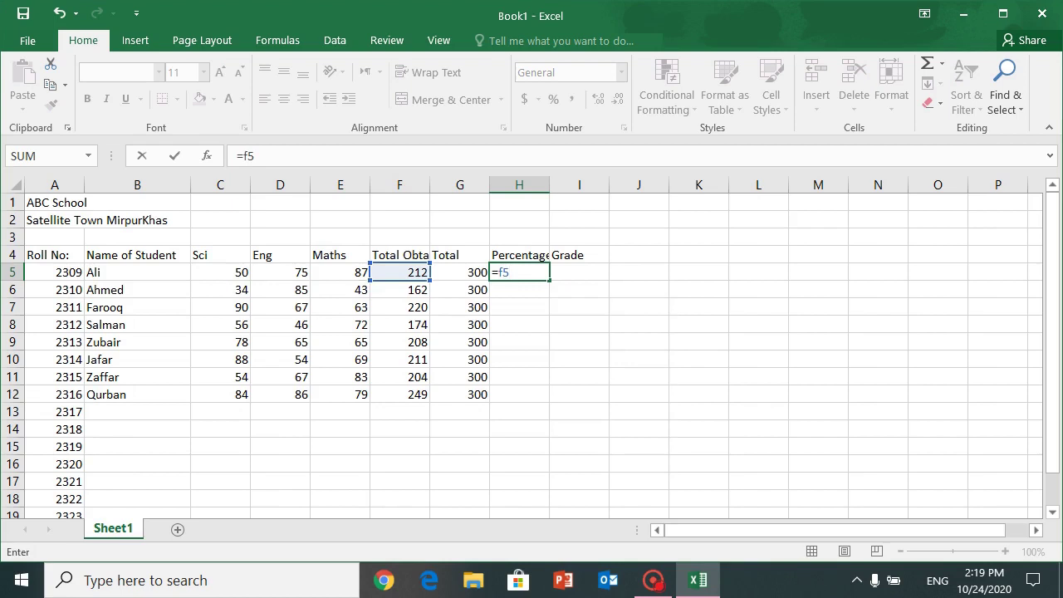
text(*)
text(100)
text(/)
text(5)
key(BackSpace)
text(g)
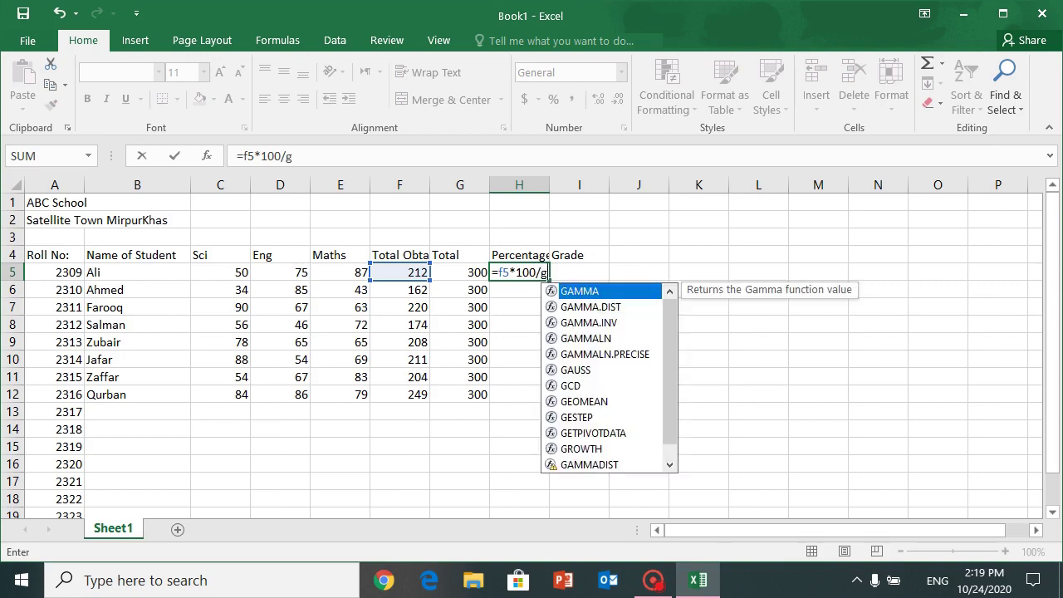
text(5)
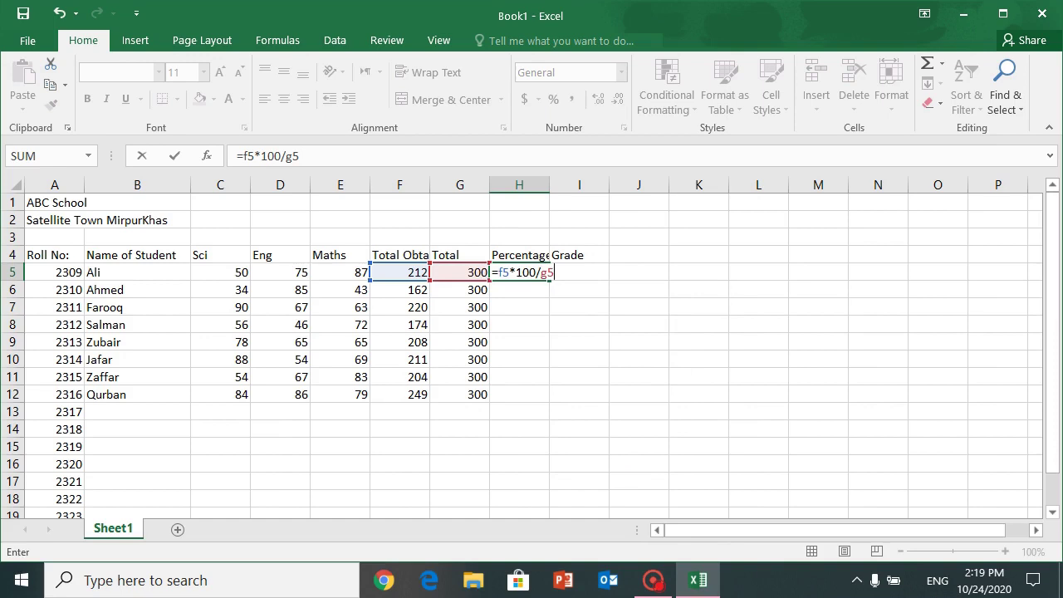
text())
key(Return)
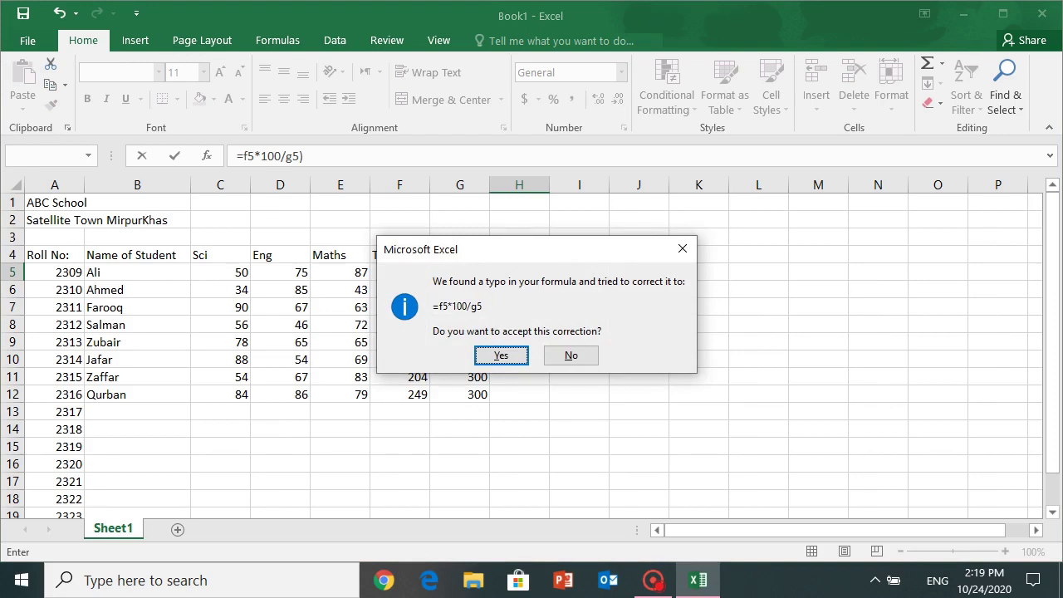
key(Return)
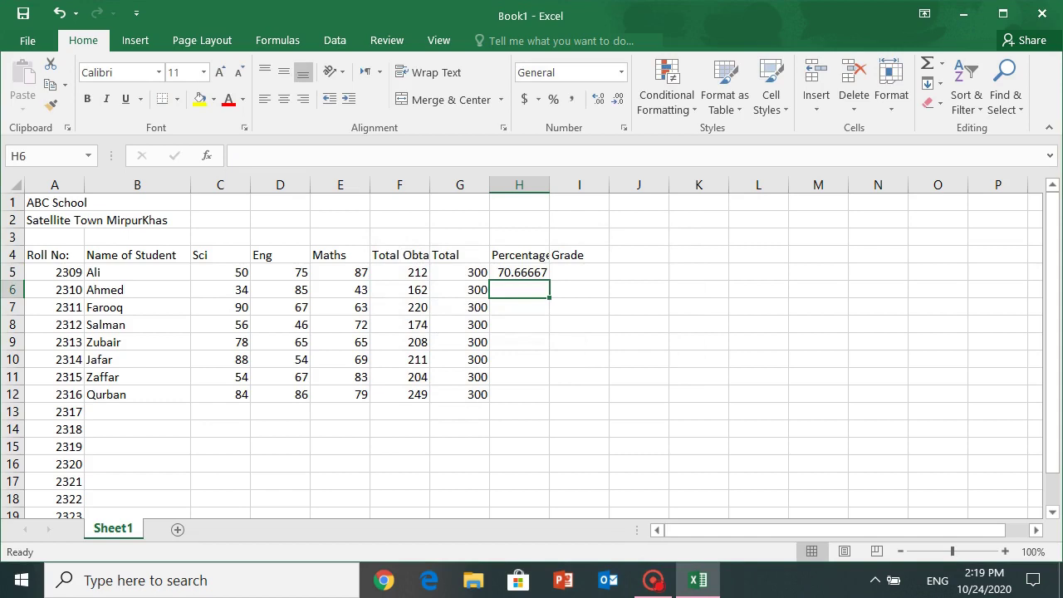
key(Up)
key(Up)
- Reduce H5 to two decimals (70.67) and autofit column H to fit the Percentage heading
key(Down)
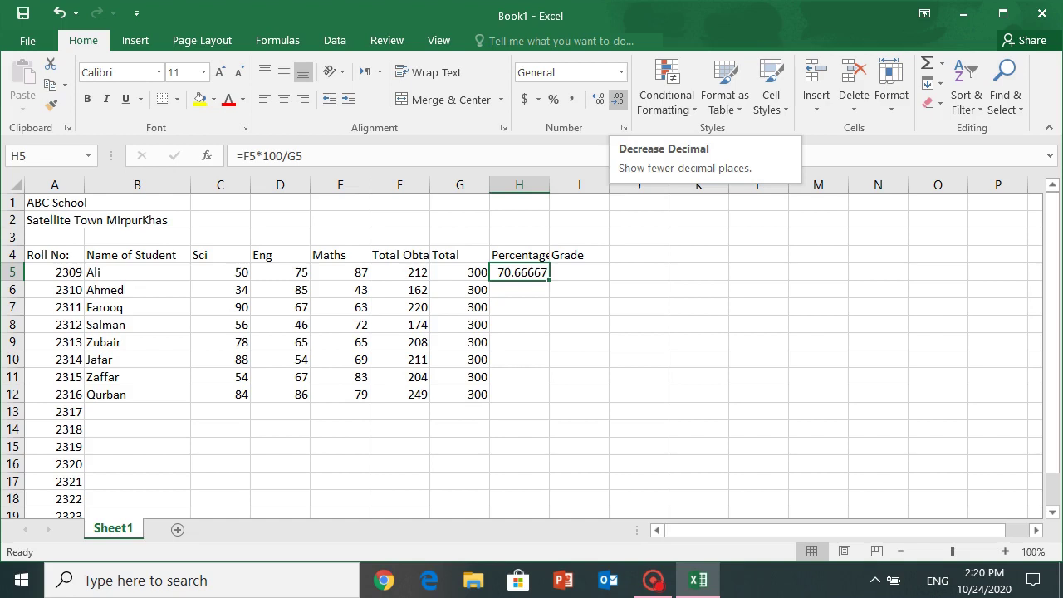
click(617, 99)
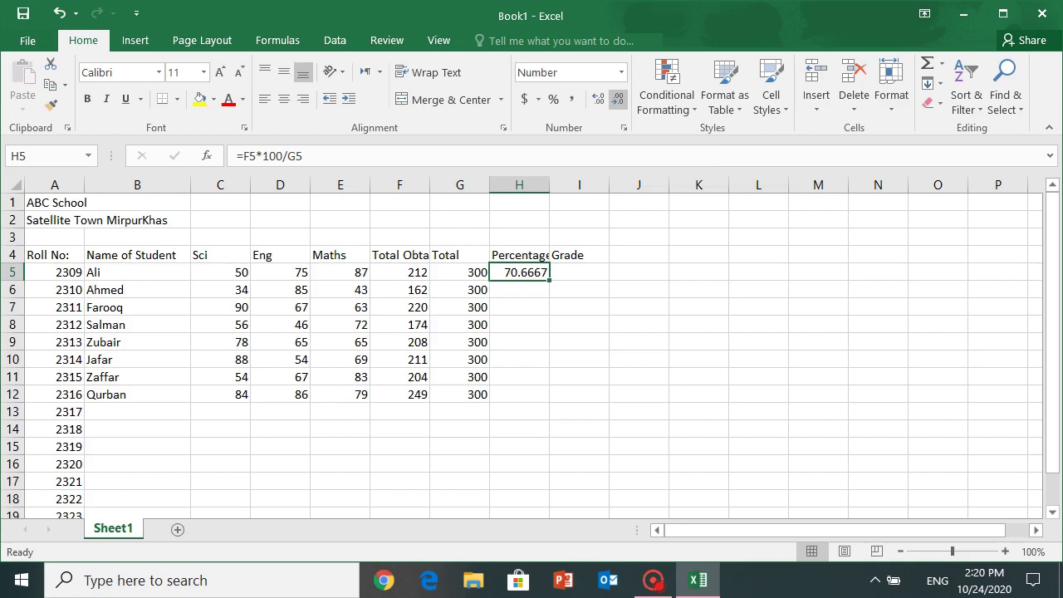
click(617, 98)
click(617, 99)
double_click(549, 184)
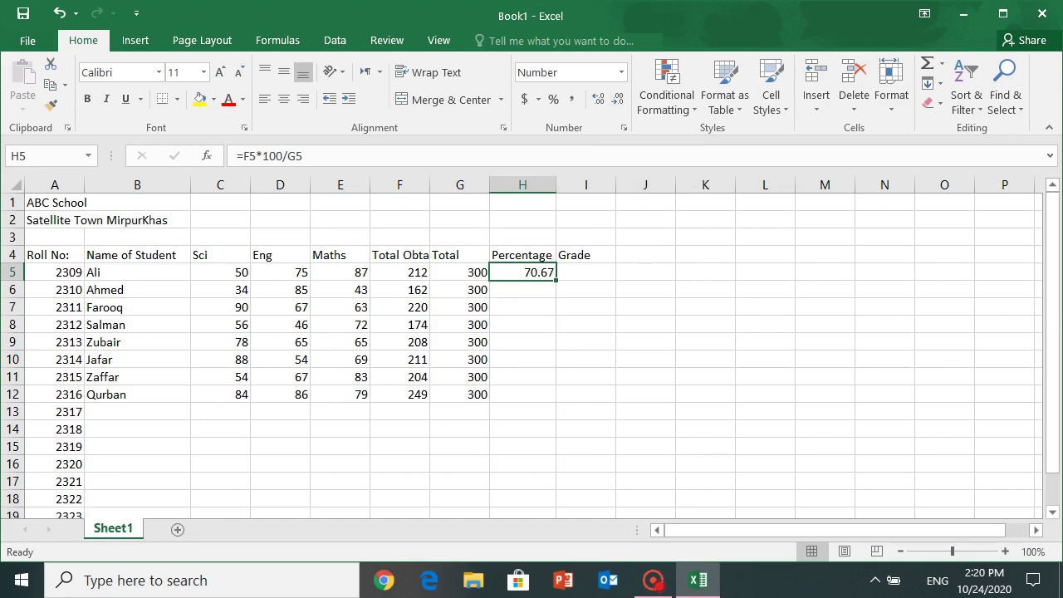
click(522, 289)
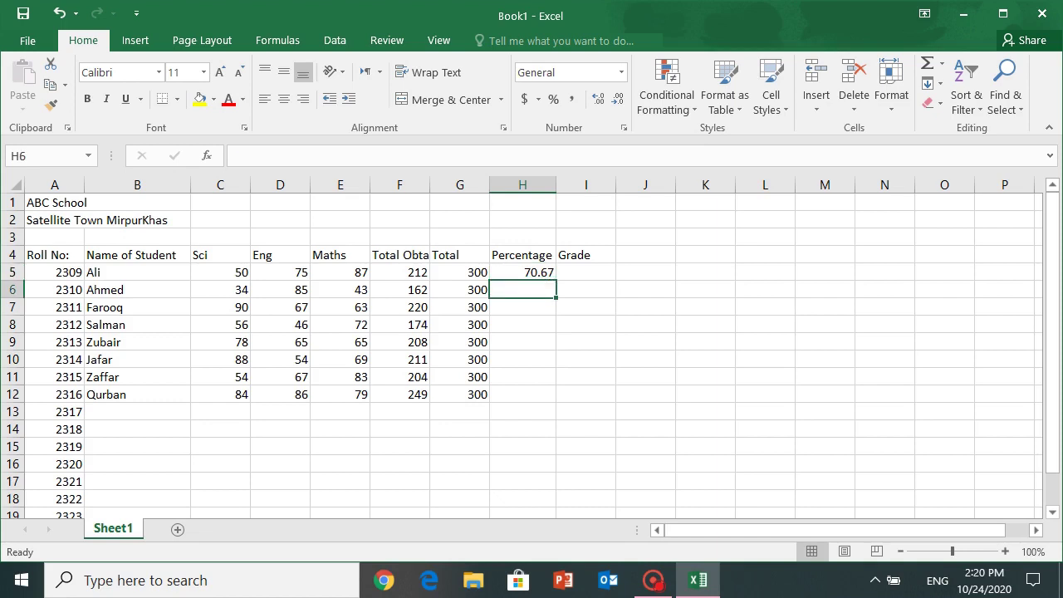
- Enter the percentage formula =F6*100/G6 in H6
text(=)
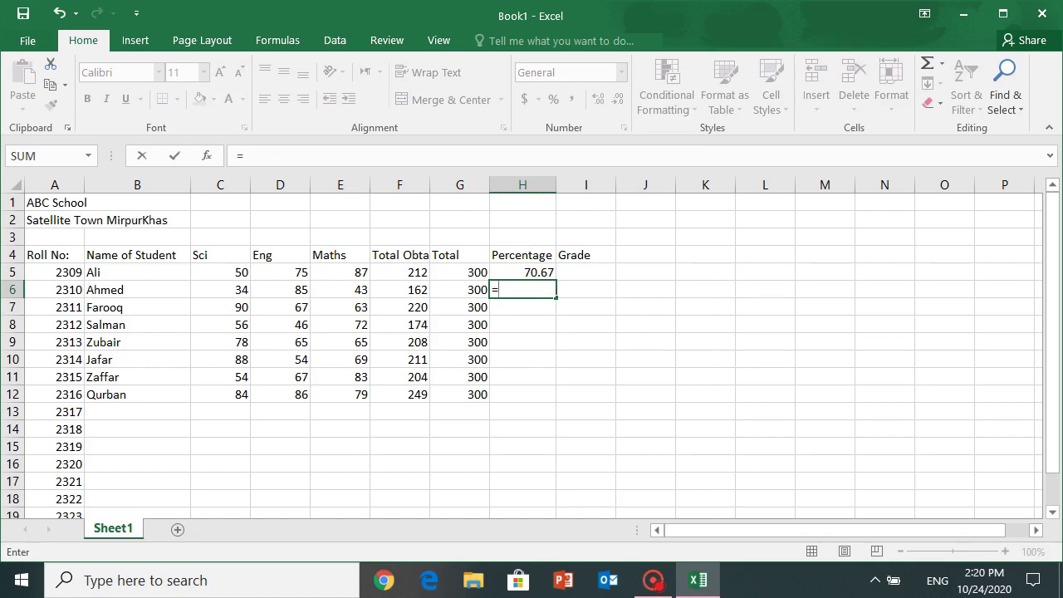
key(Left)
key(Left)
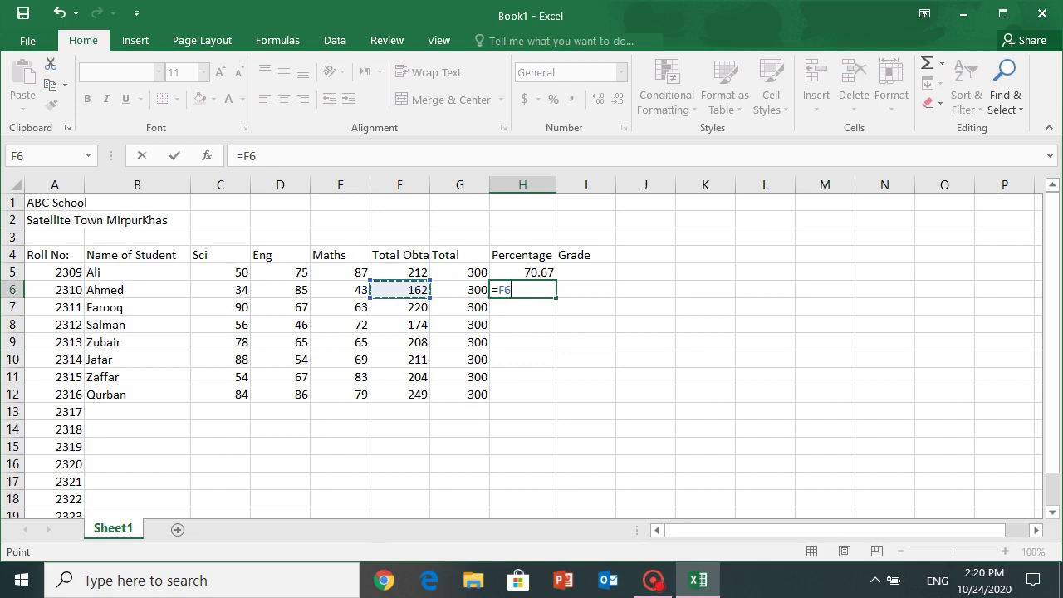
text(*10)
text(0/)
key(Left)
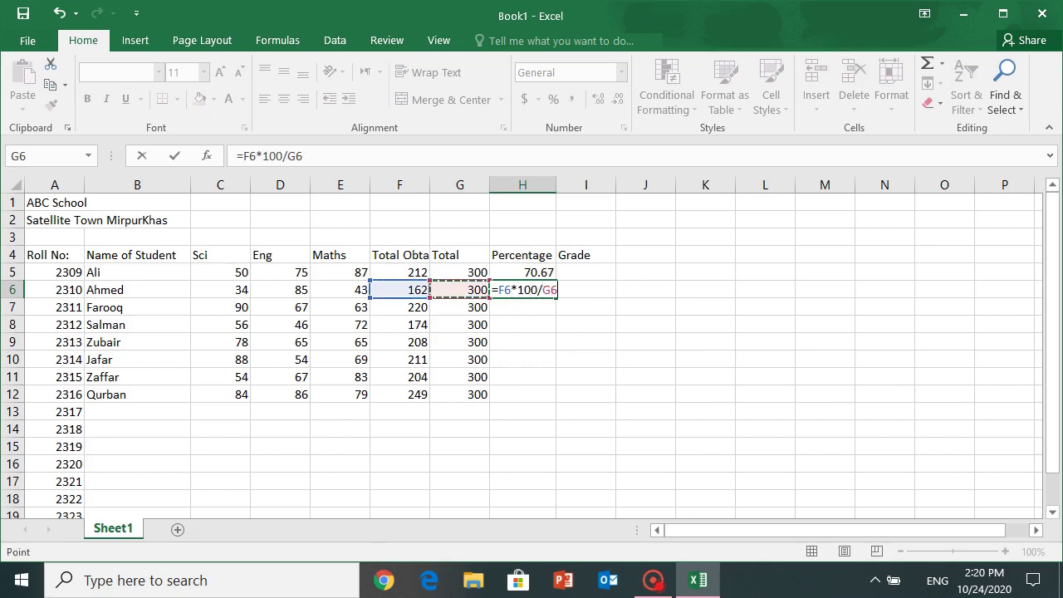
key(Return)
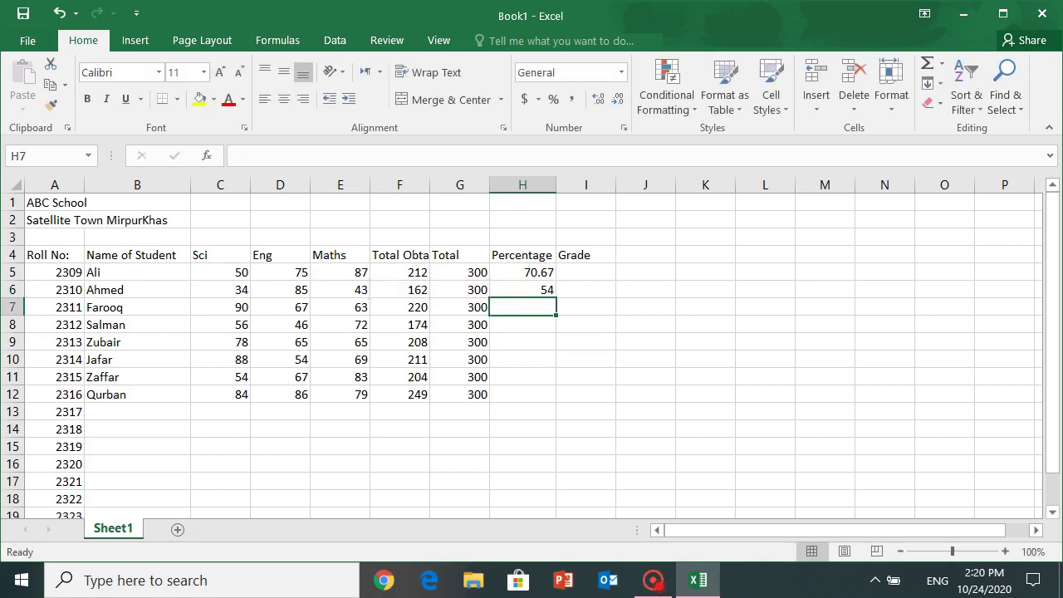
- Format H6 with two decimal places so it shows 54.00
click(522, 289)
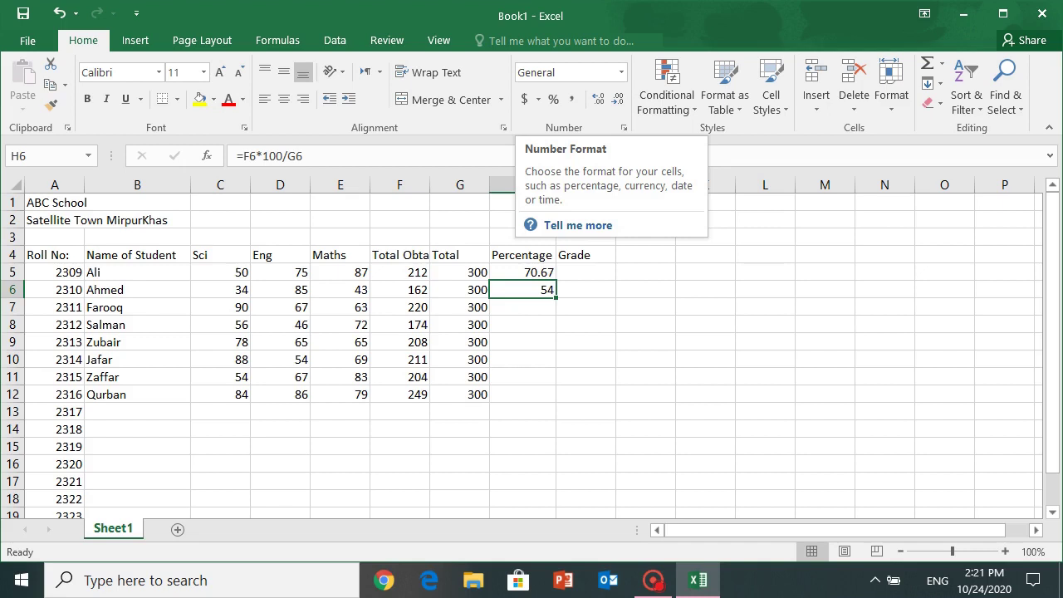
click(597, 99)
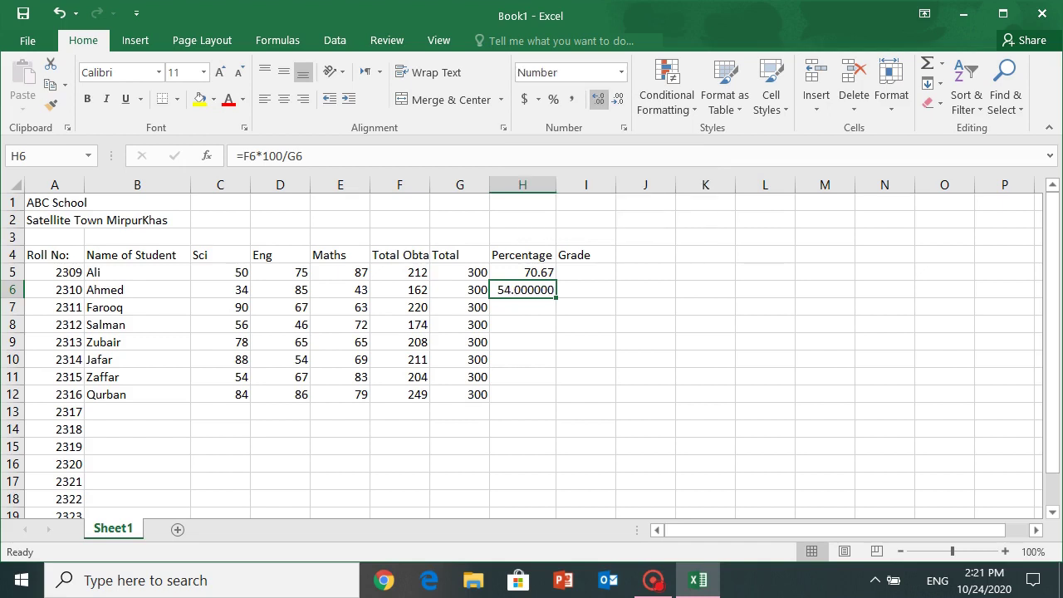
click(598, 99)
click(617, 99)
click(616, 99)
click(617, 99)
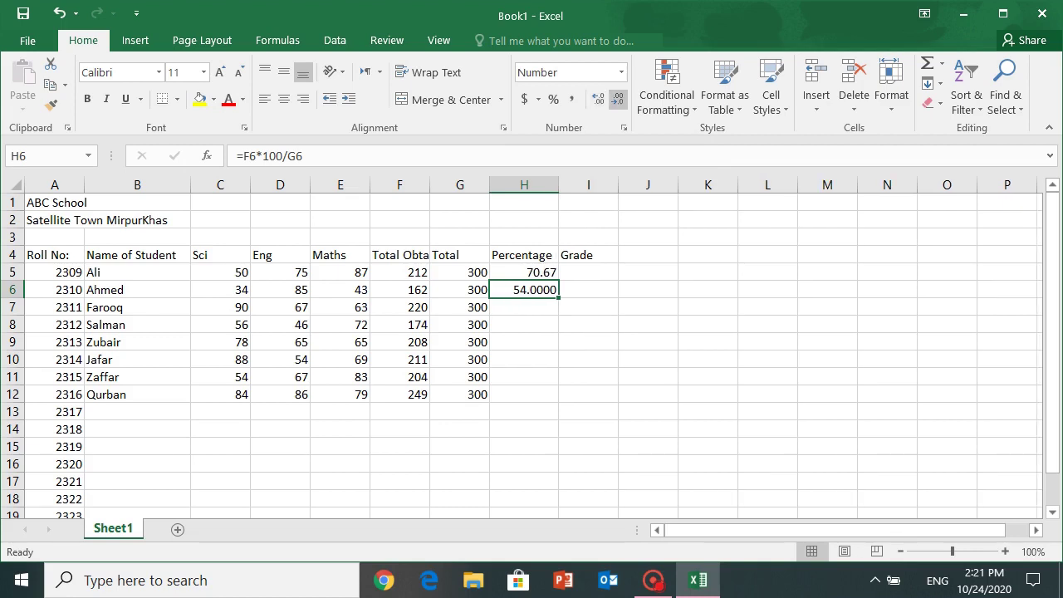
click(617, 99)
click(617, 99)
click(524, 306)
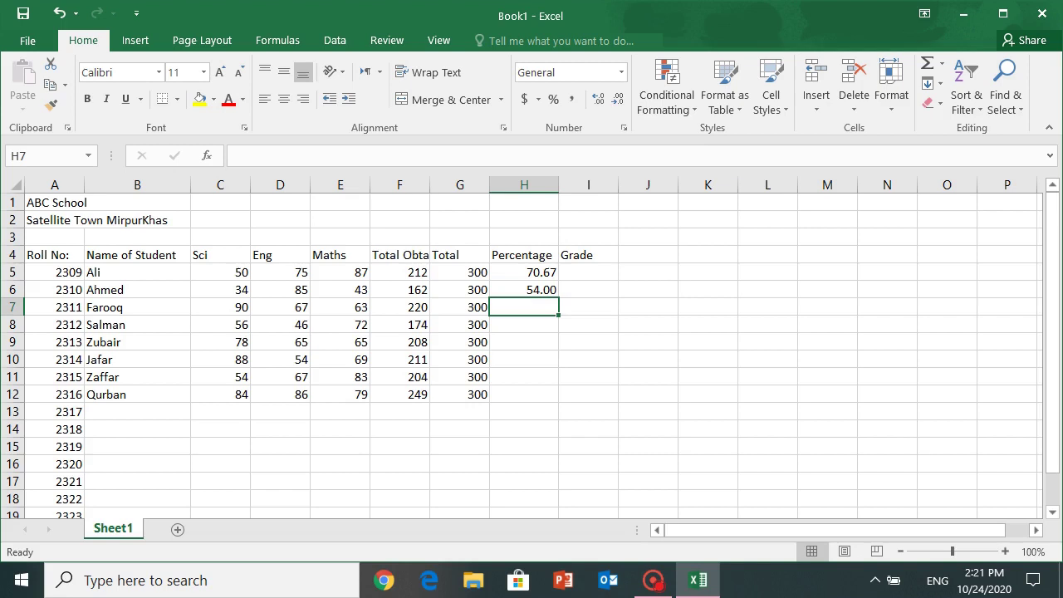
click(523, 289)
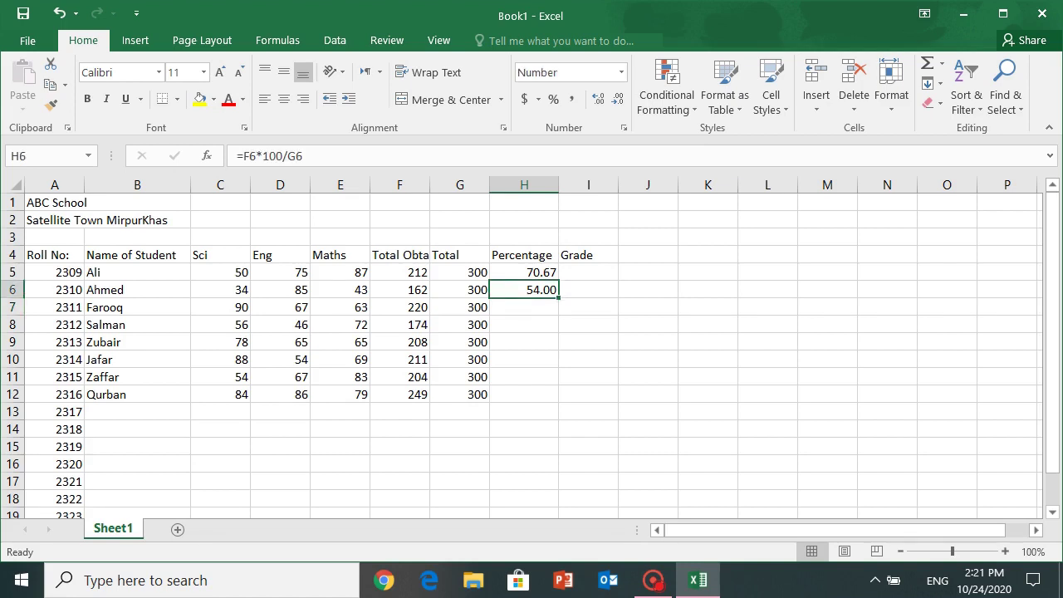
key(ctrl+c)
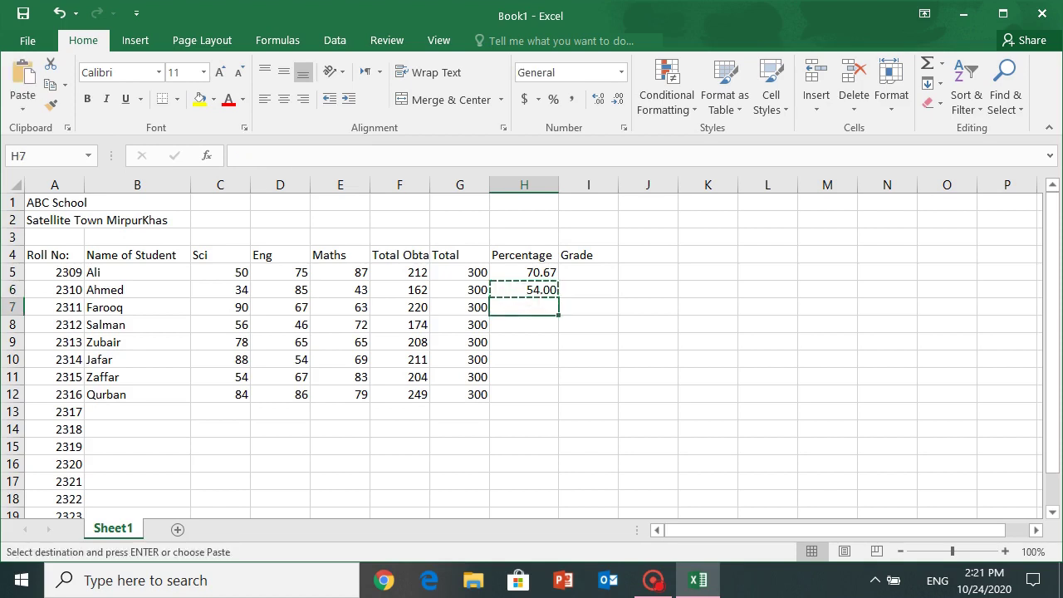
drag(523, 307, 524, 394)
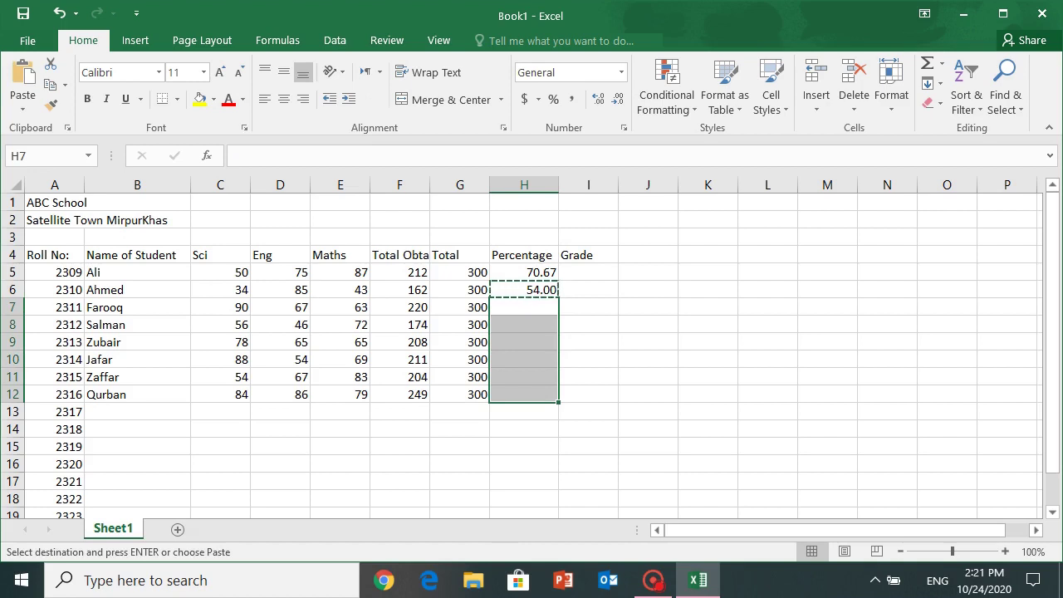
key(ctrl+v)
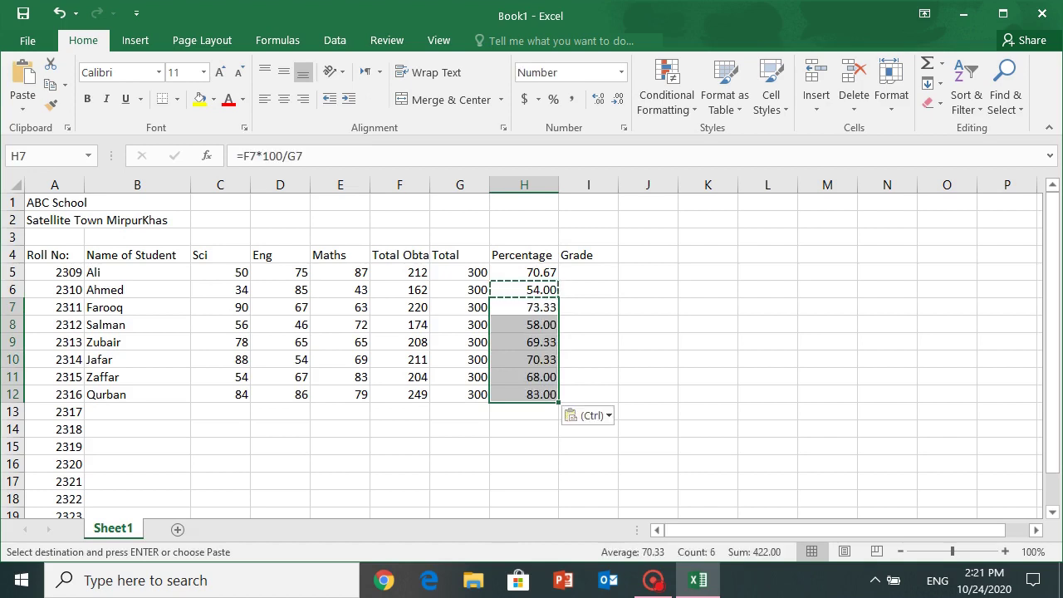
click(588, 307)
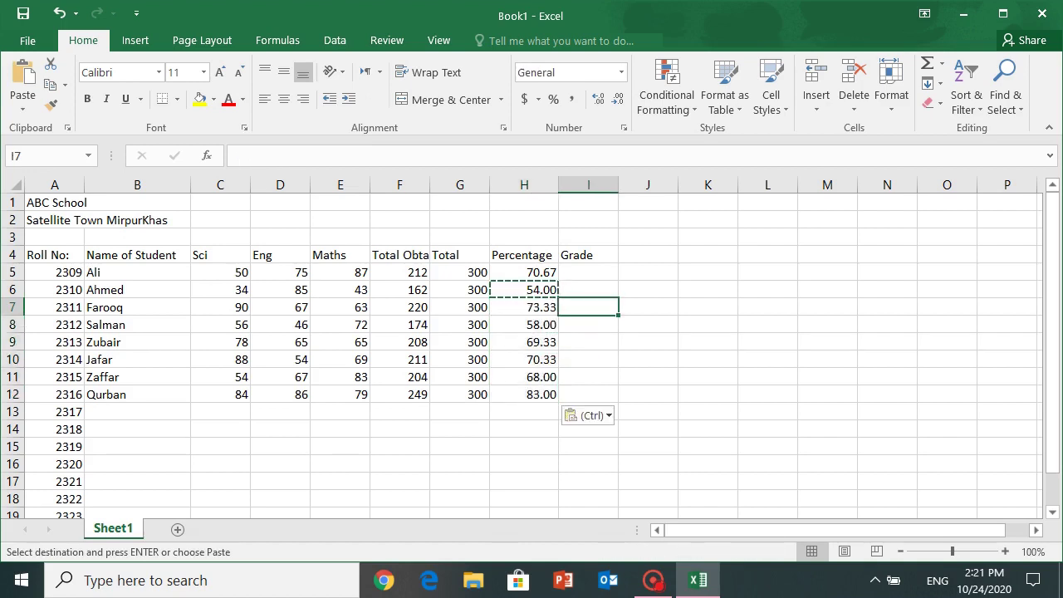
key(Escape)
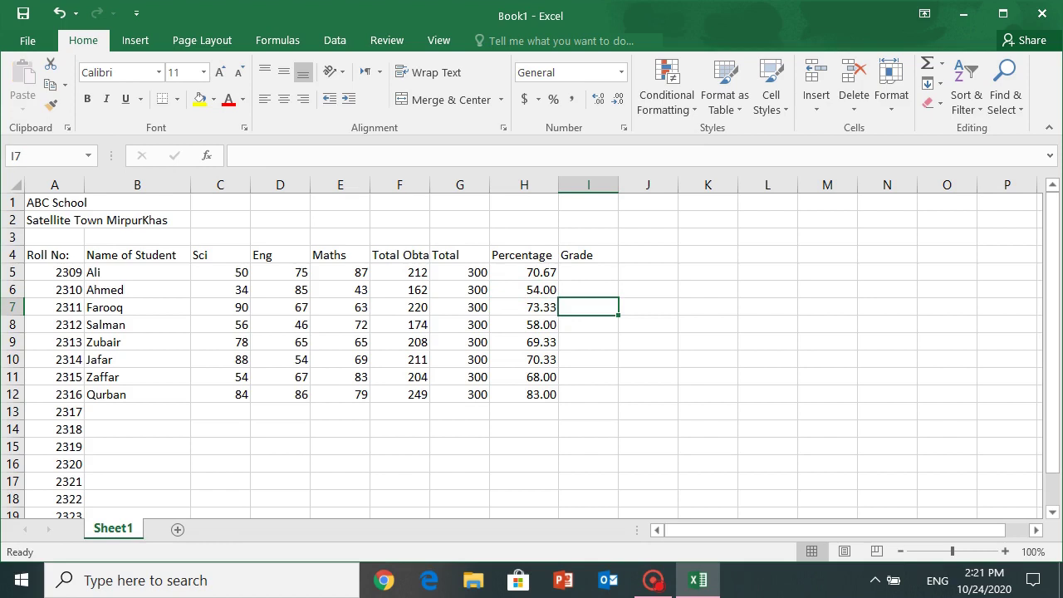
key(Up)
key(Down)
key(Down)
key(Down)
key(Down)
key(Down)
key(Down)
key(Down)
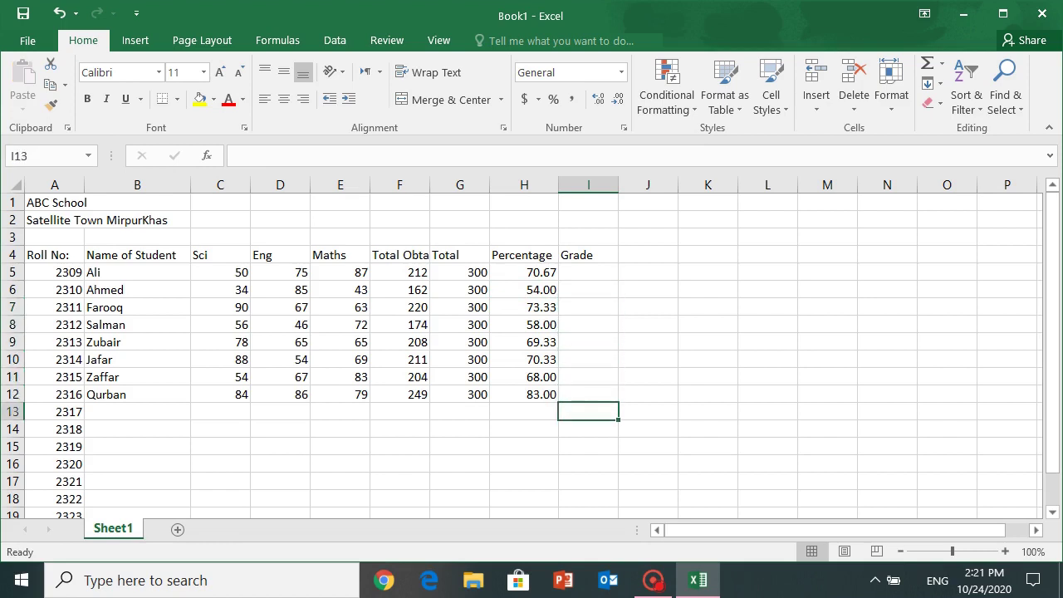
key(Up)
key(Up)
key(Up)
key(Up)
key(Up)
key(Up)
key(Up)
key(Up)
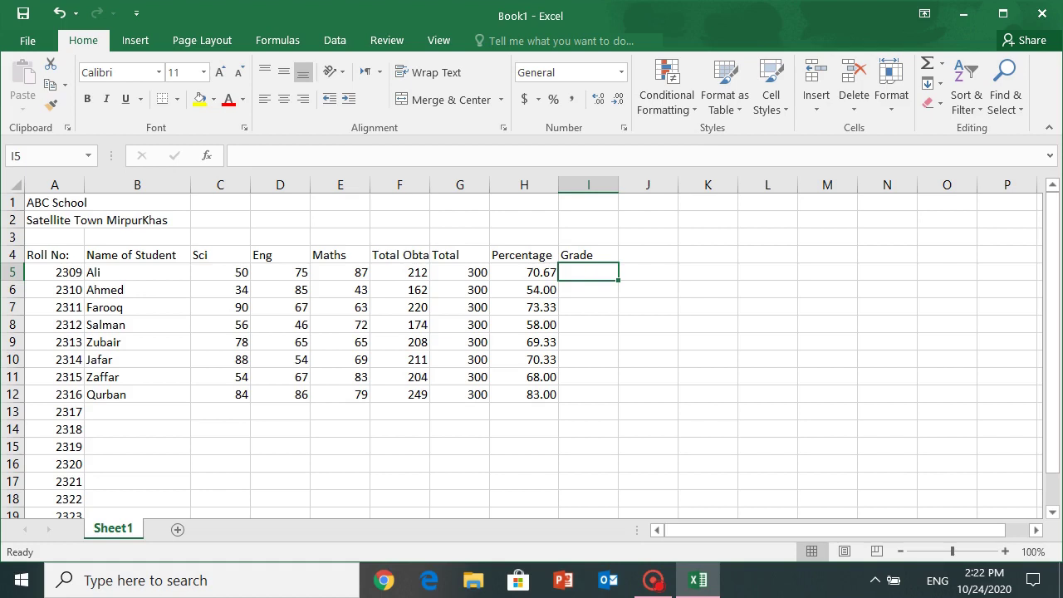
key(Right)
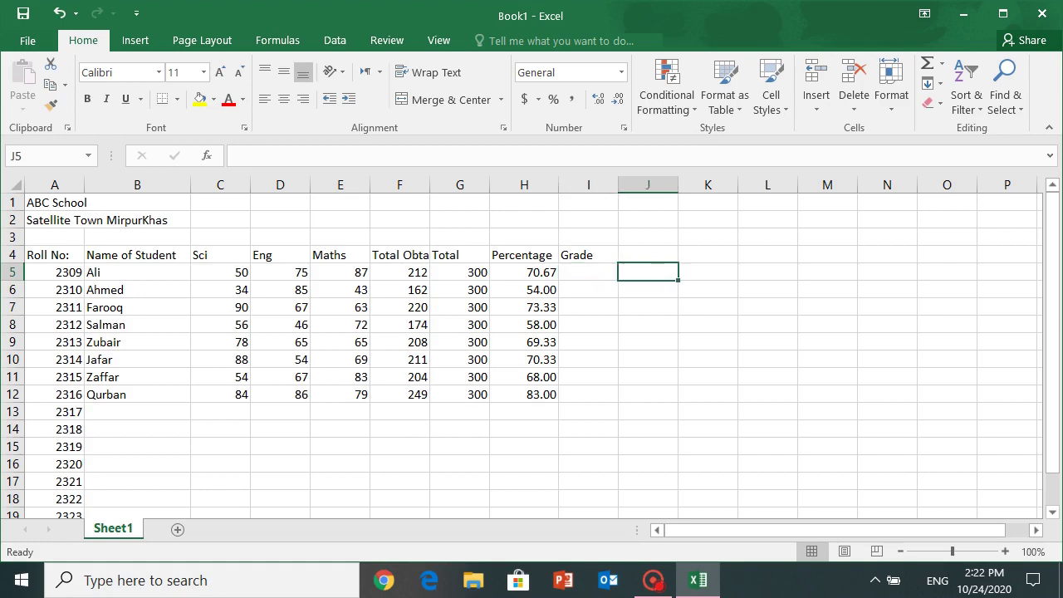
key(Right)
key(Right)
key(Right)
key(Right)
key(Up)
key(Up)
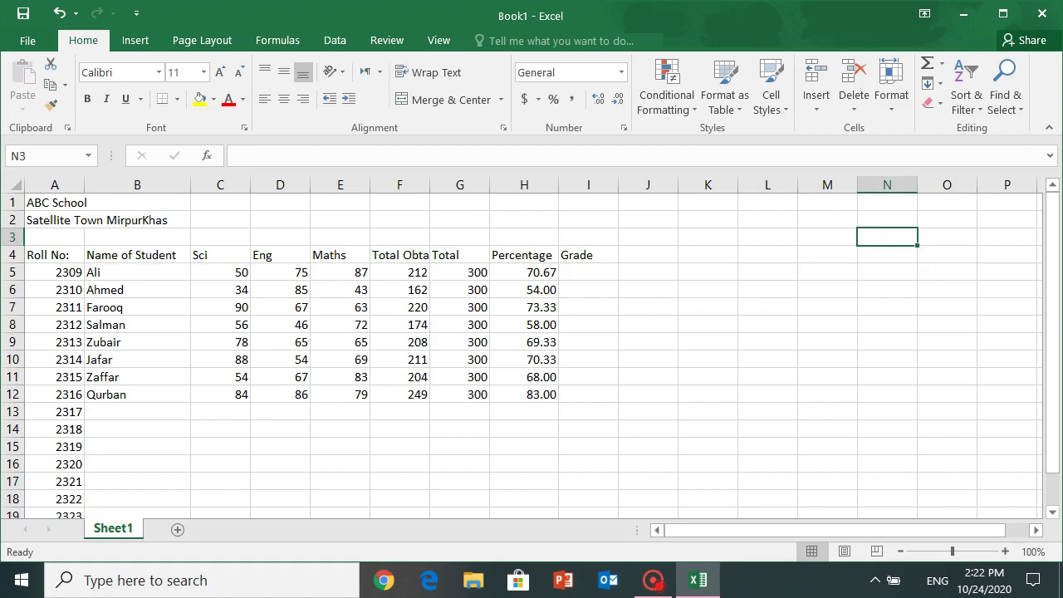
- Enter the first criteria row, Greater 80 with grade A1, in M3:N3
key(Left)
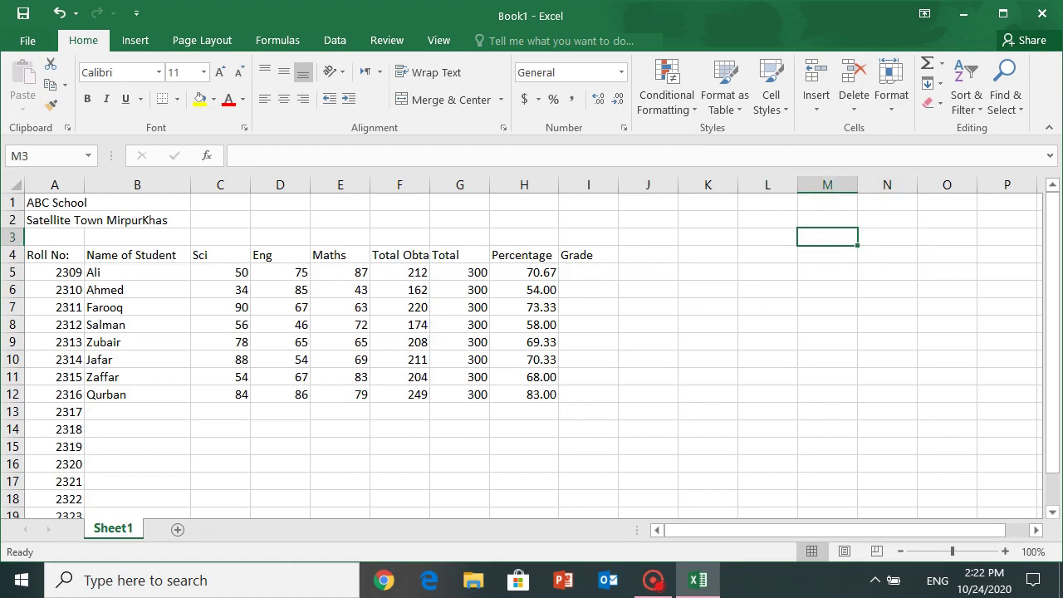
text(Great)
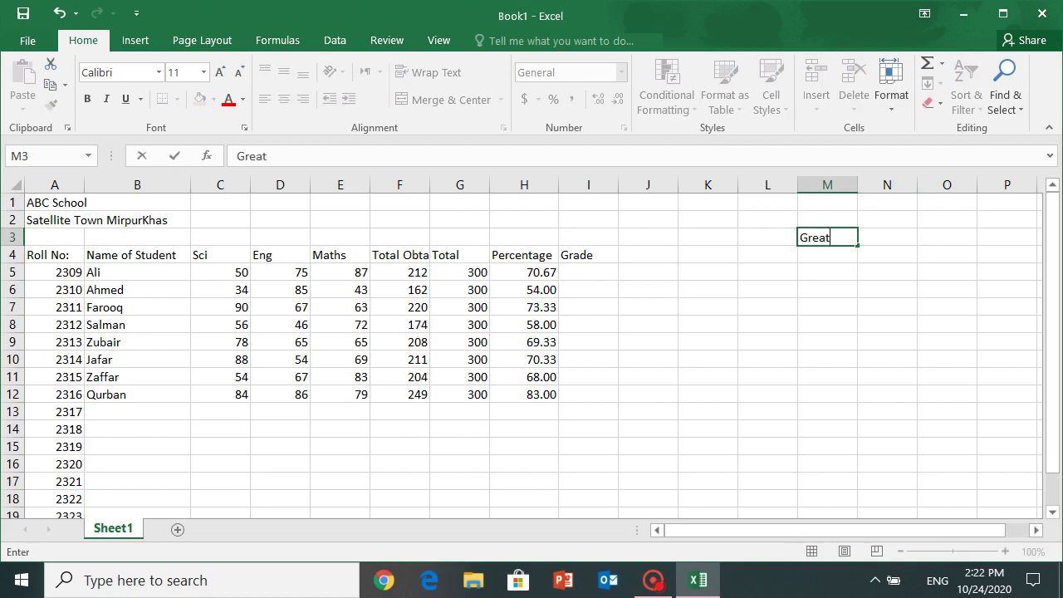
text(er 80)
key(Tab)
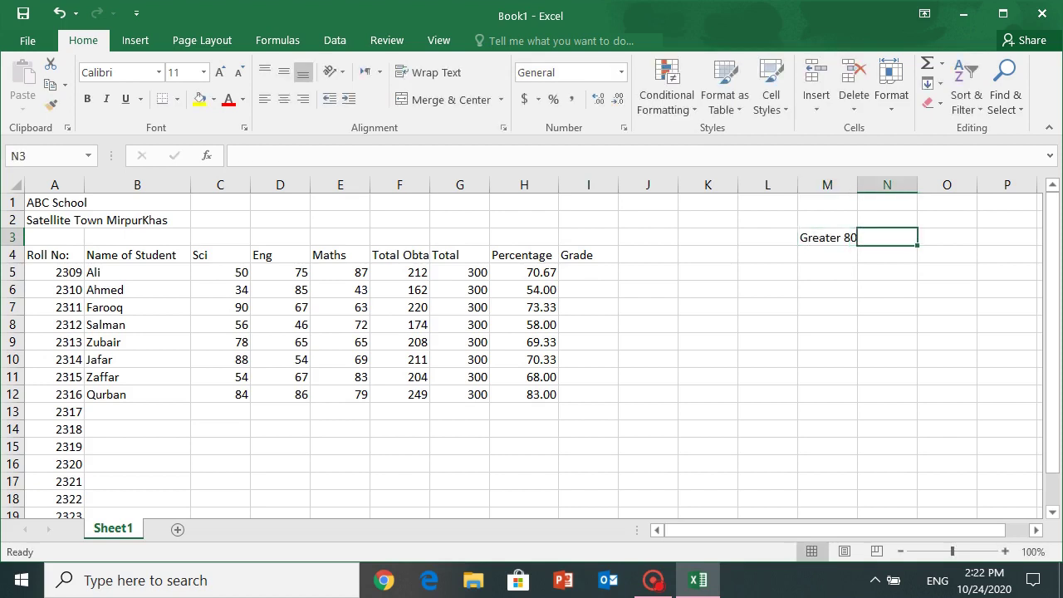
text(A1)
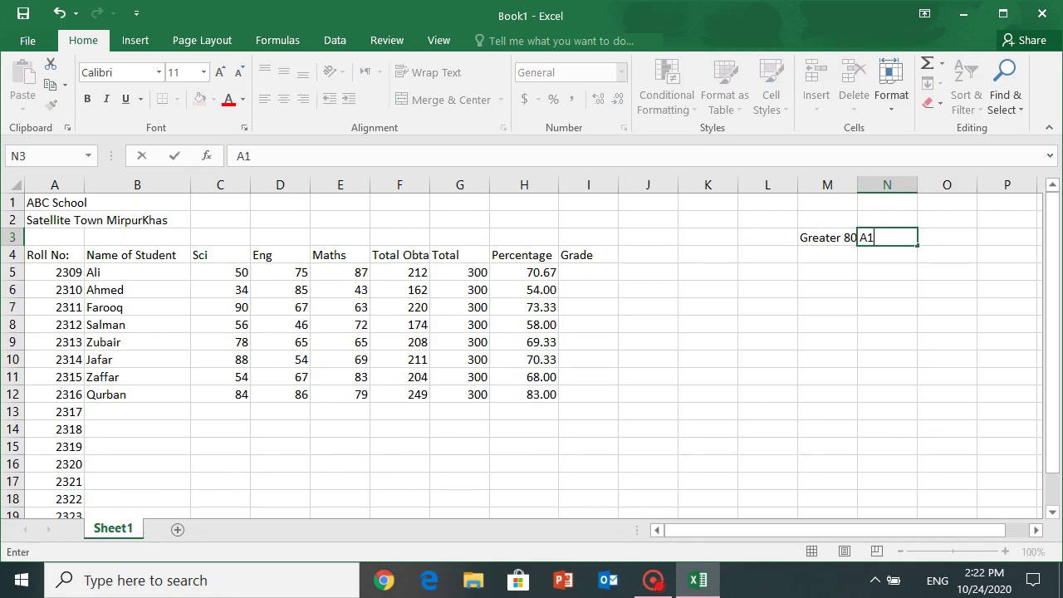
key(Return)
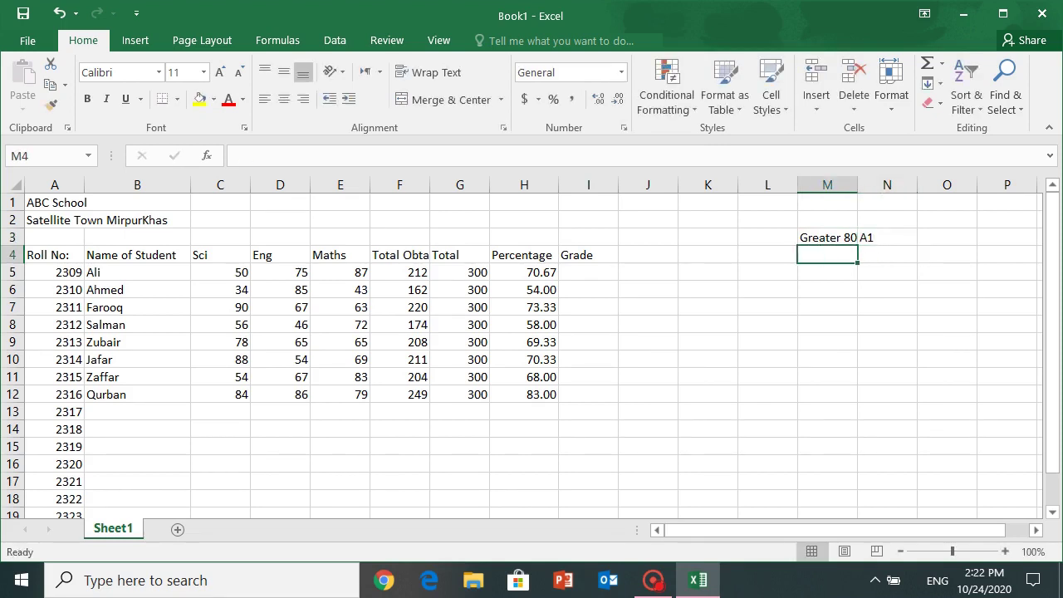
- Enter Greater 70 with grade A in M4:N4
text(G)
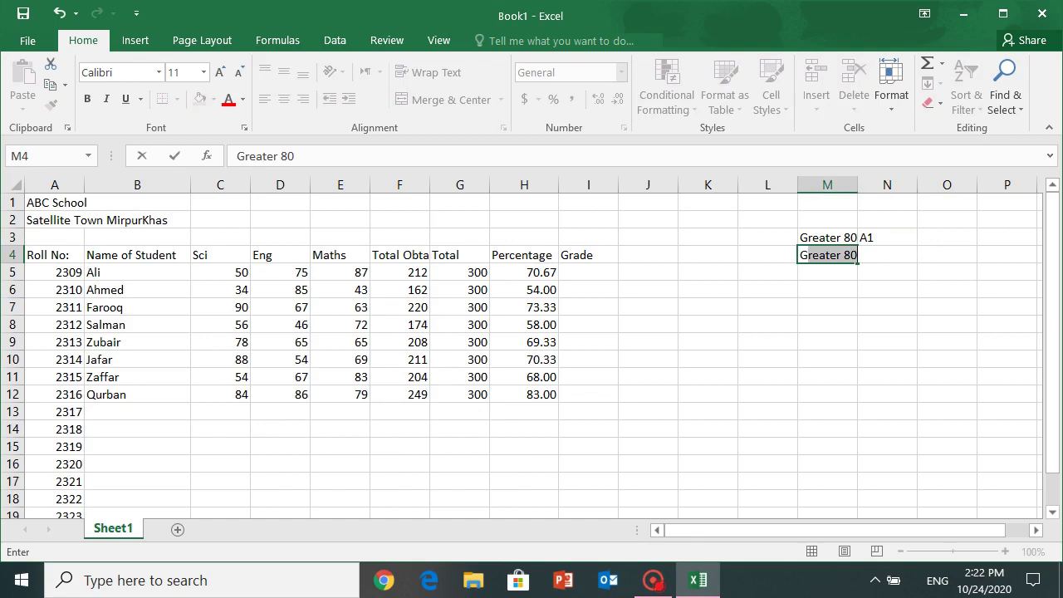
text(reater )
text(70)
key(Tab)
key(Tab)
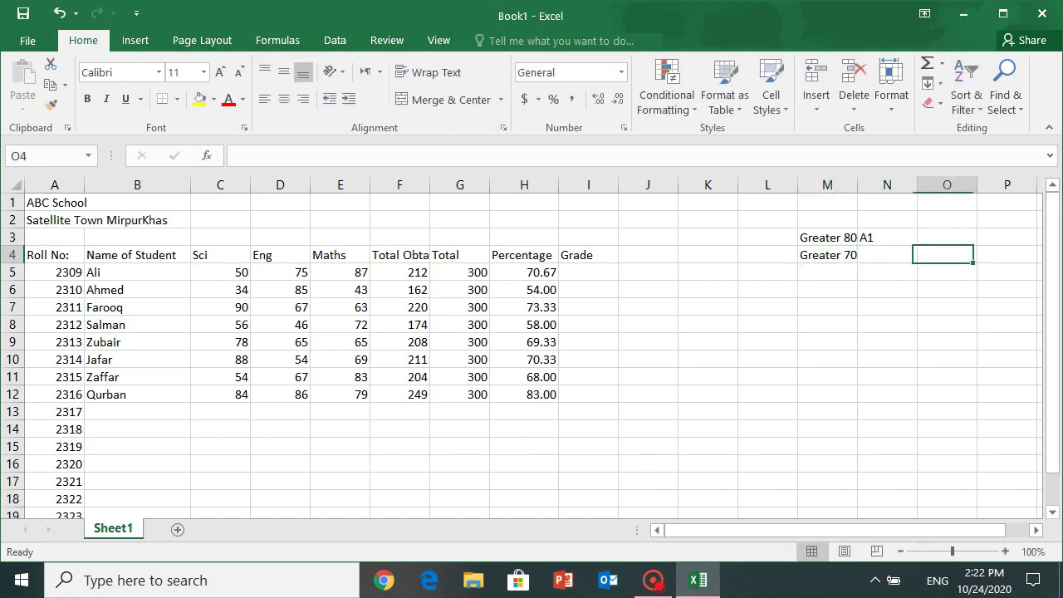
key(Left)
text(A1)
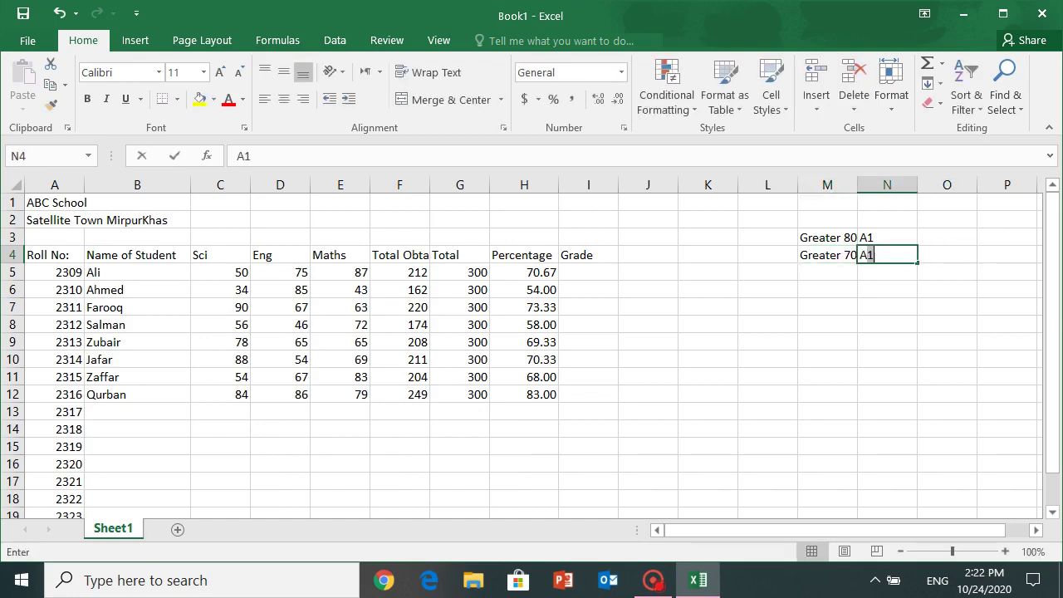
key(Return)
key(Left)
key(Up)
key(Down)
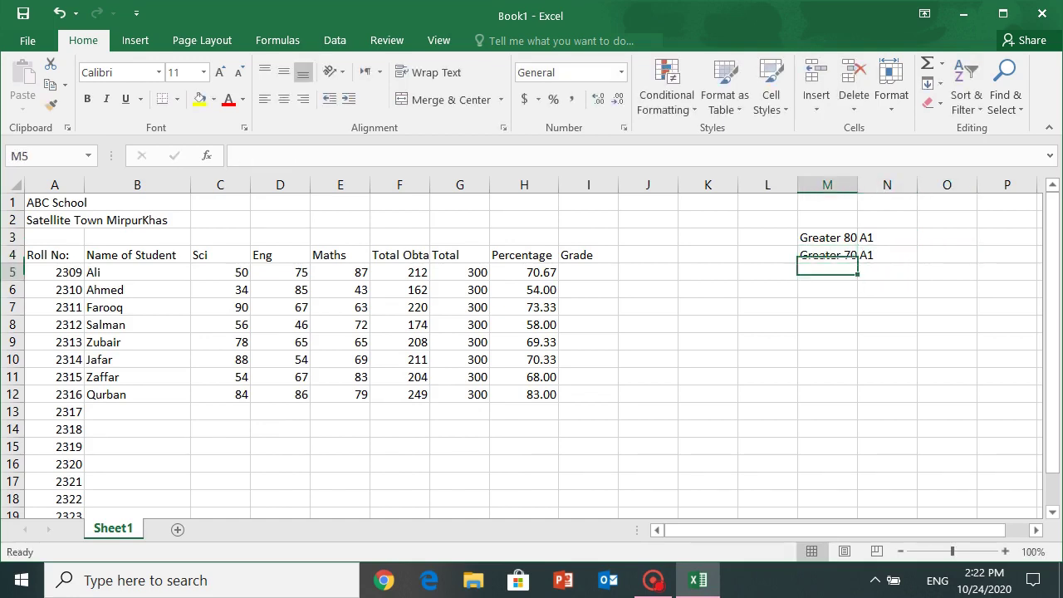
key(Up)
key(Right)
text(A)
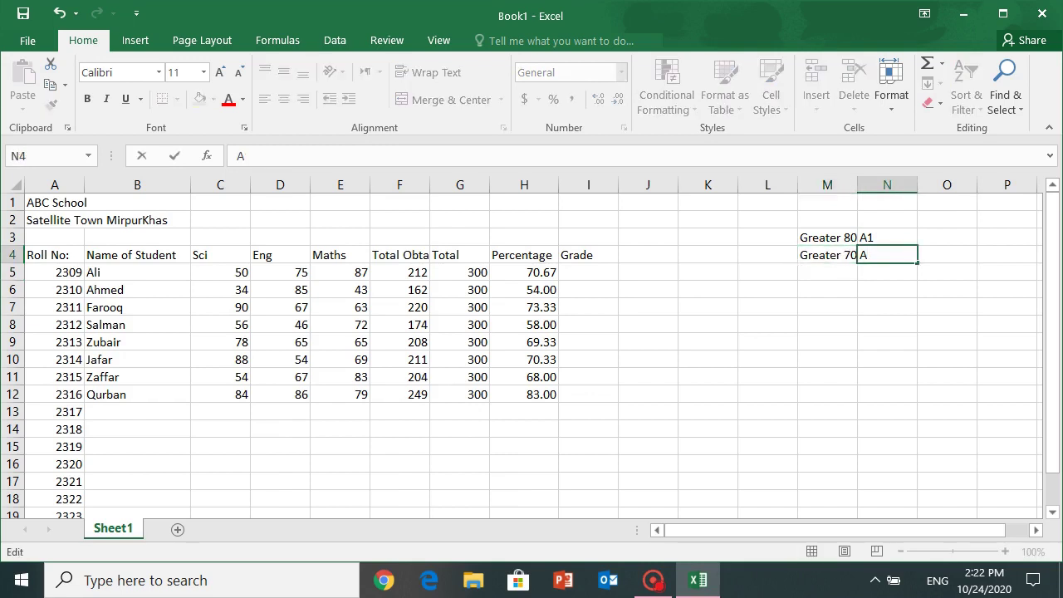
key(Return)
- Copy the Greater 70 / A row into rows 5 to 8
key(Up)
key(Left)
key(shift+Right)
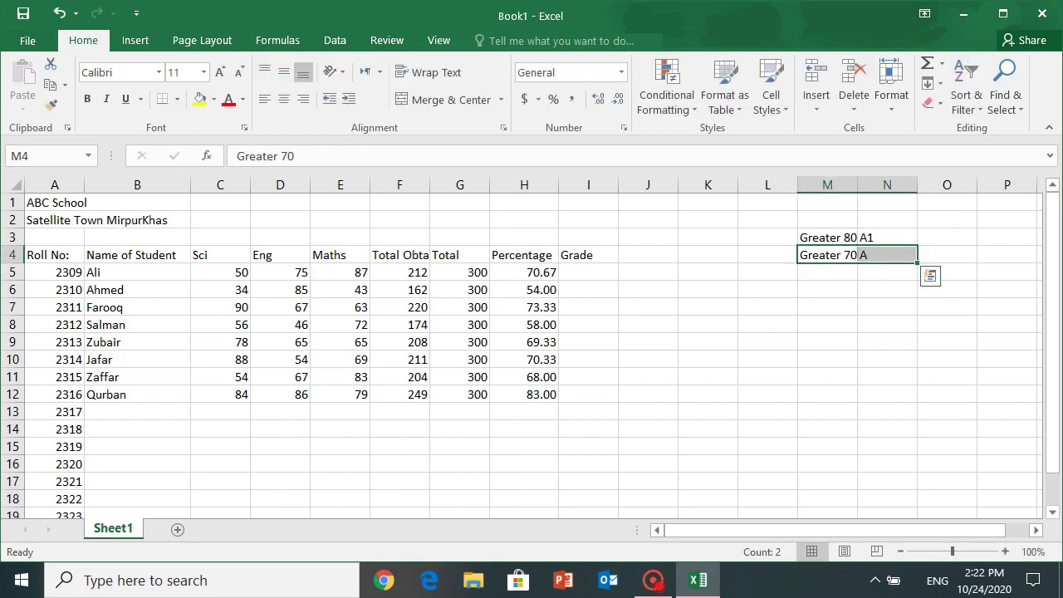
key(ctrl+c)
key(Down)
key(shift+Down)
key(shift+Down)
key(shift+Down)
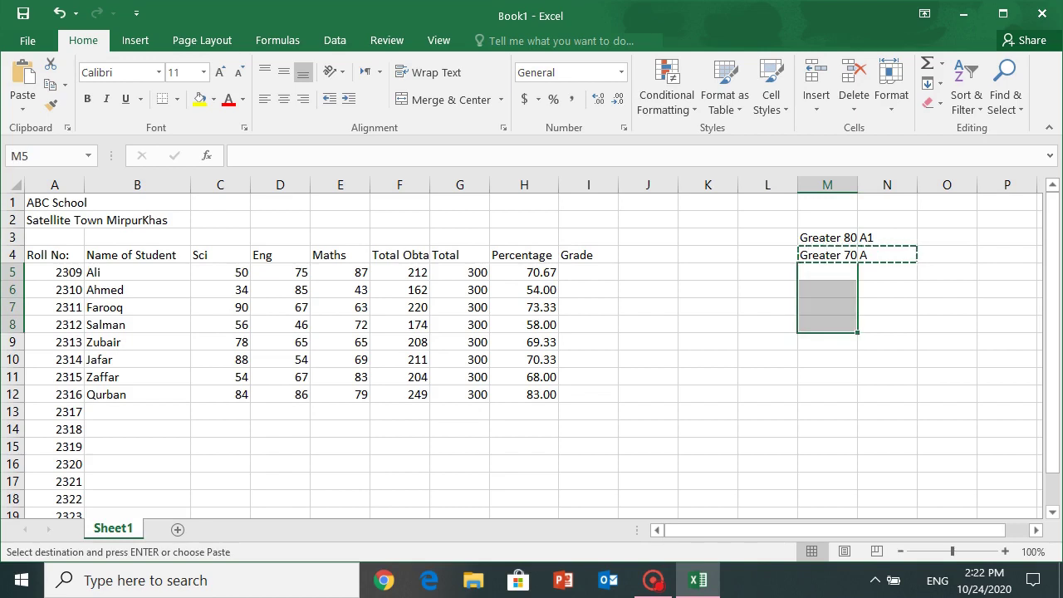
key(ctrl+v)
- Change the copied rows 5 and 6 to Greater 60 B and Greater 50 C
click(827, 272)
key(F2)
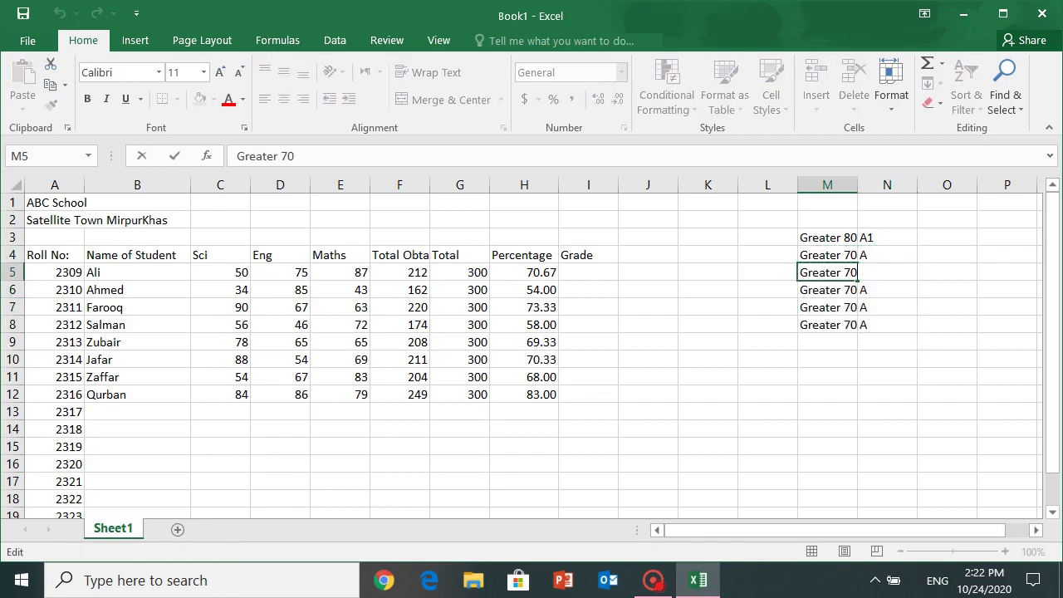
key(BackSpace)
key(BackSpace)
text(60)
key(Return)
click(886, 272)
text(B)
key(Return)
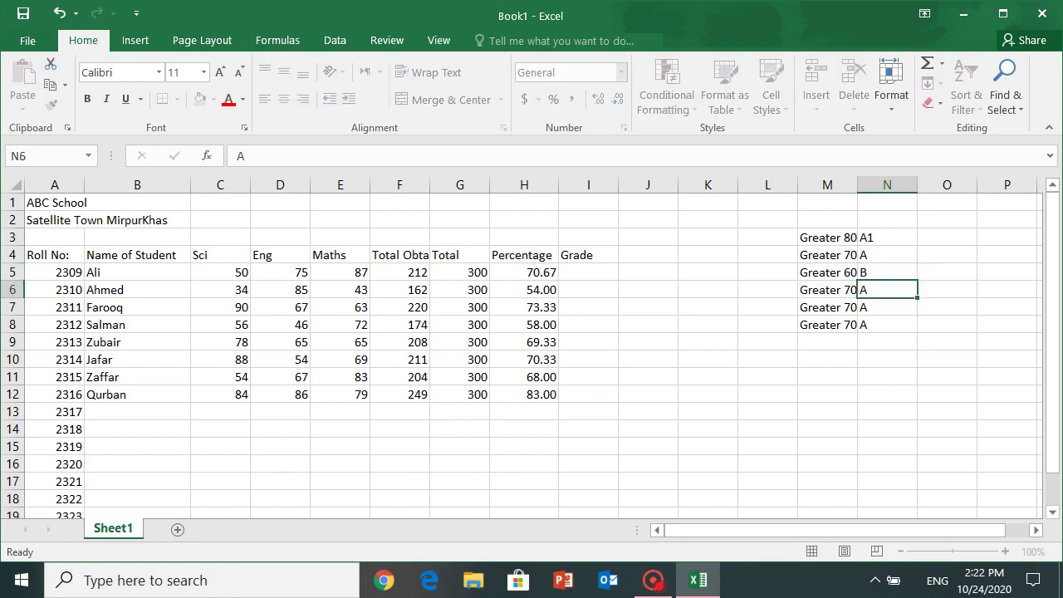
key(Left)
key(F2)
key(BackSpace)
key(BackSpace)
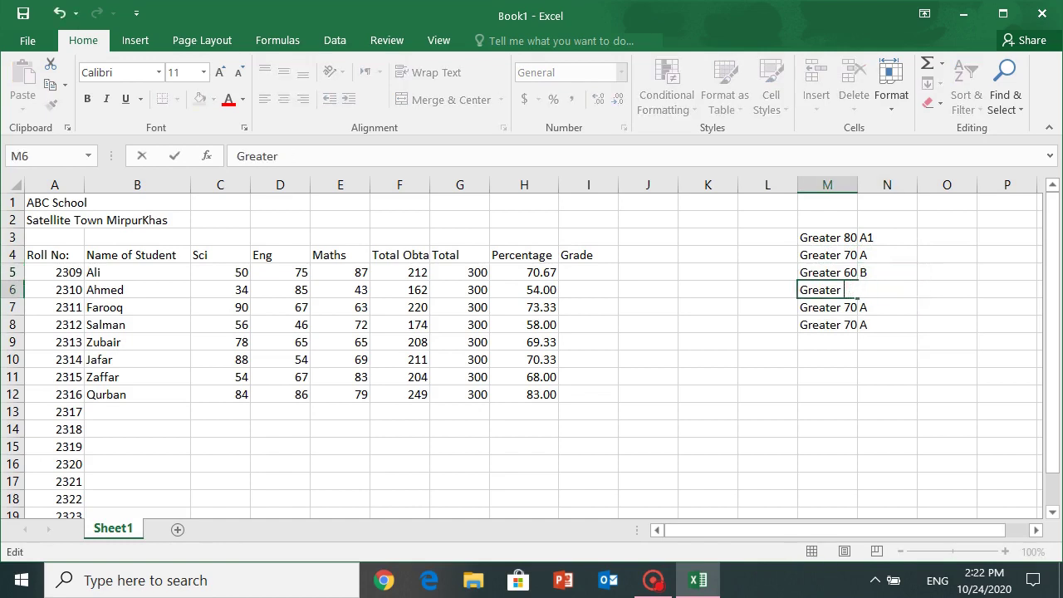
text(50)
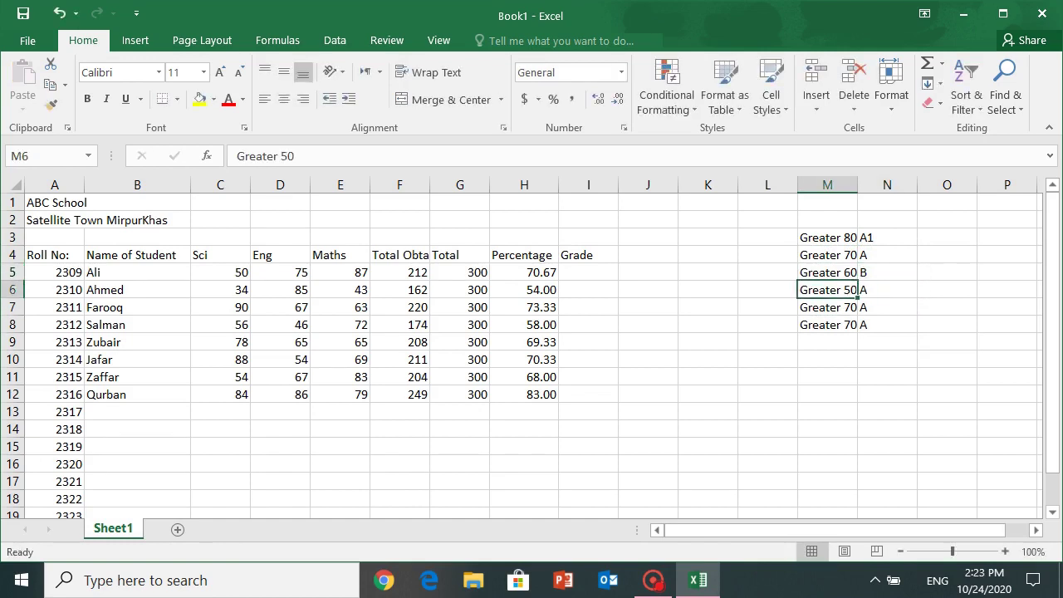
key(Tab)
text(C)
key(Return)
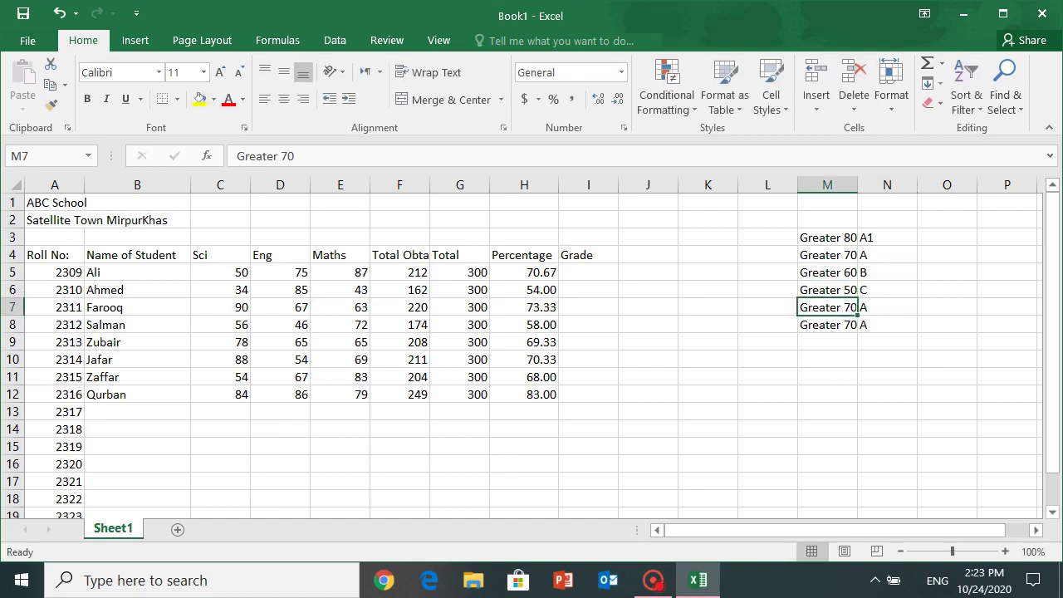
- Change rows 7 and 8 to Greater 40 D and Greater 33 E
key(F2)
key(BackSpace)
key(BackSpace)
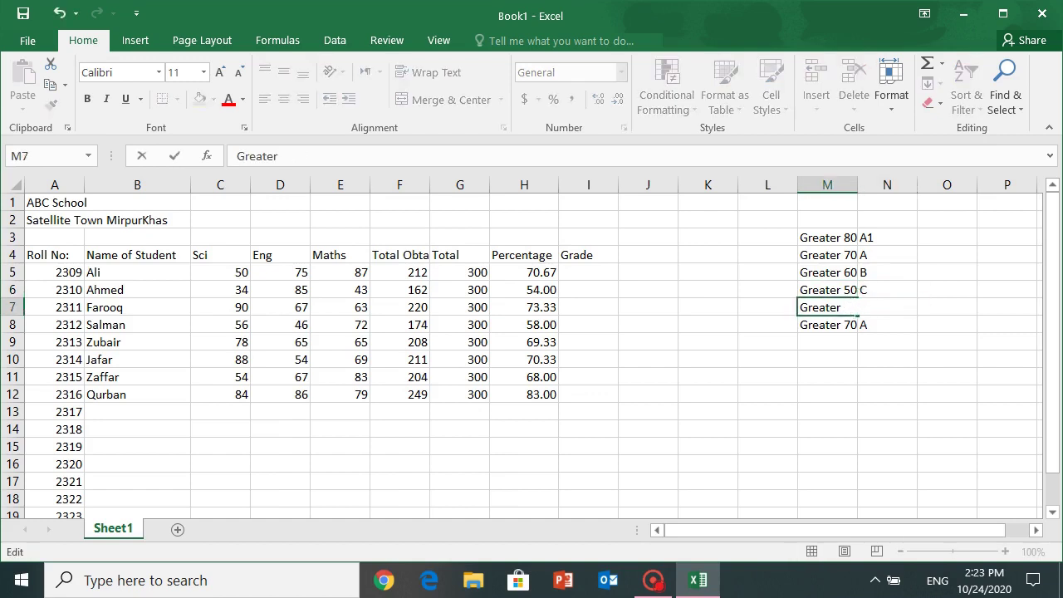
text( 40)
key(Return)
click(886, 307)
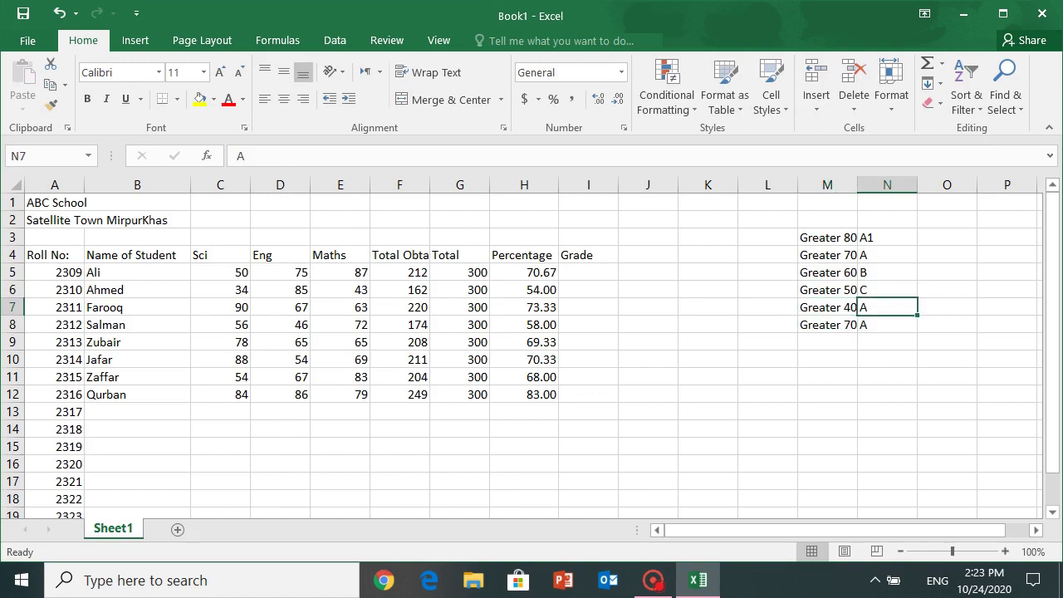
text(D)
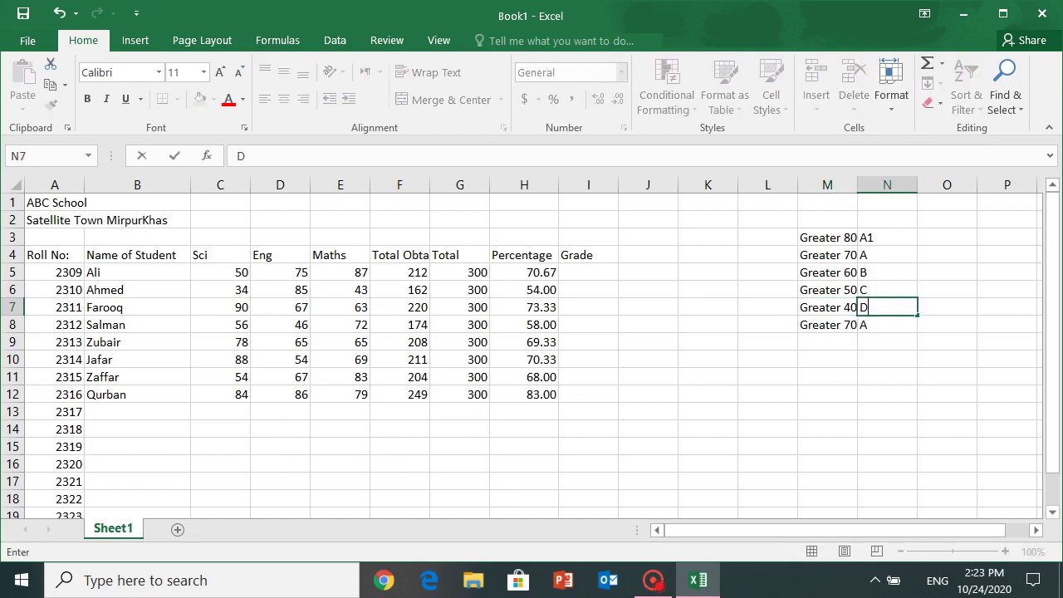
key(Return)
key(F2)
key(BackSpace)
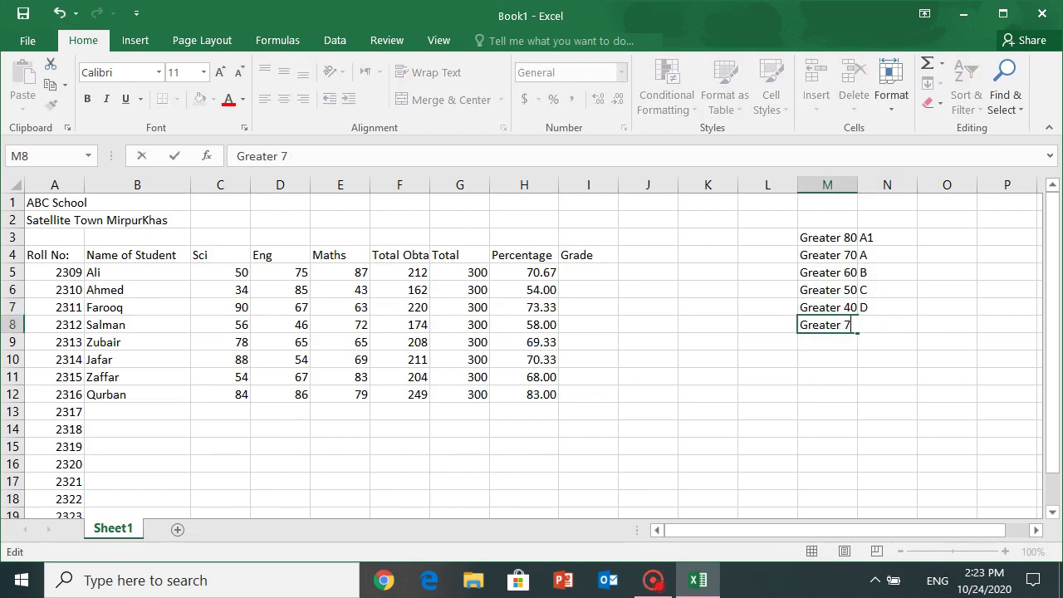
key(BackSpace)
text(33)
key(Return)
click(887, 324)
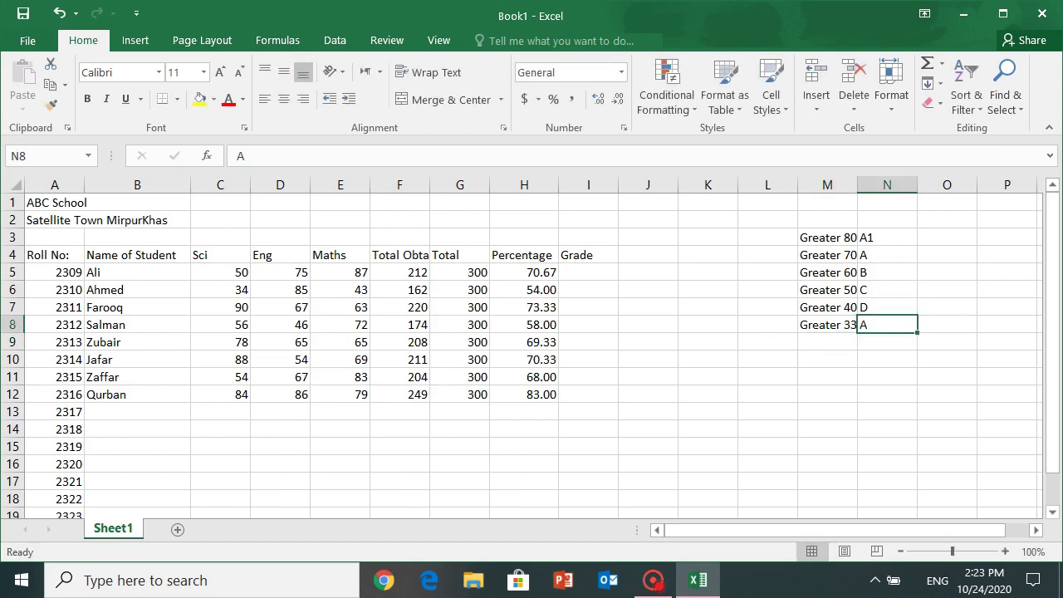
text(E)
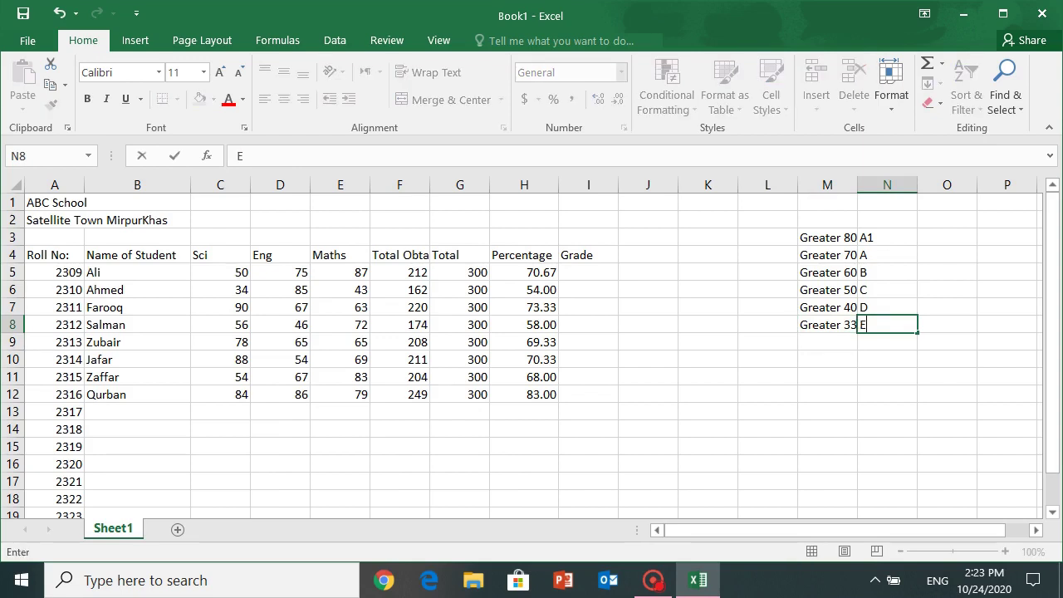
- Confirm grade E, review the criteria table, and start a formula in Grade cell I5
key(Up)
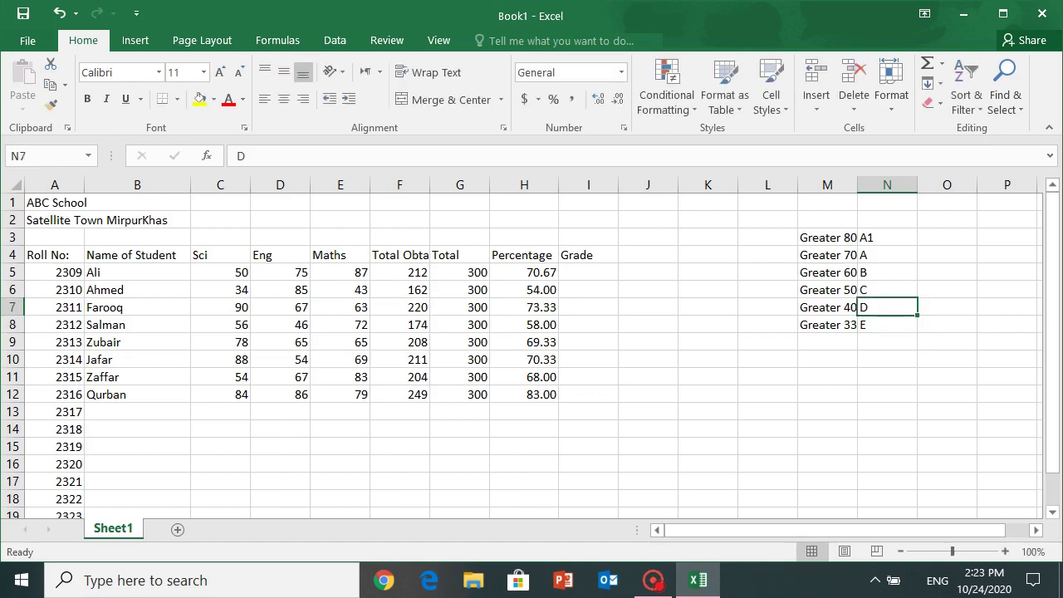
key(Up)
key(Up)
key(Up)
key(Up)
key(Up)
key(Down)
key(Down)
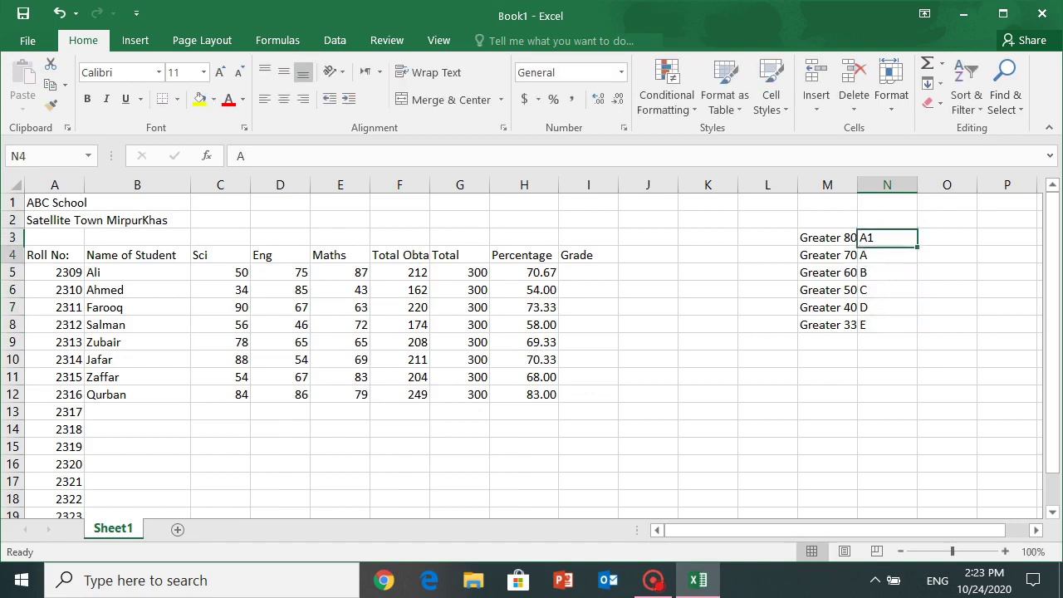
key(Down)
key(Down)
key(Down)
key(Down)
key(Up)
key(Up)
key(Up)
key(Up)
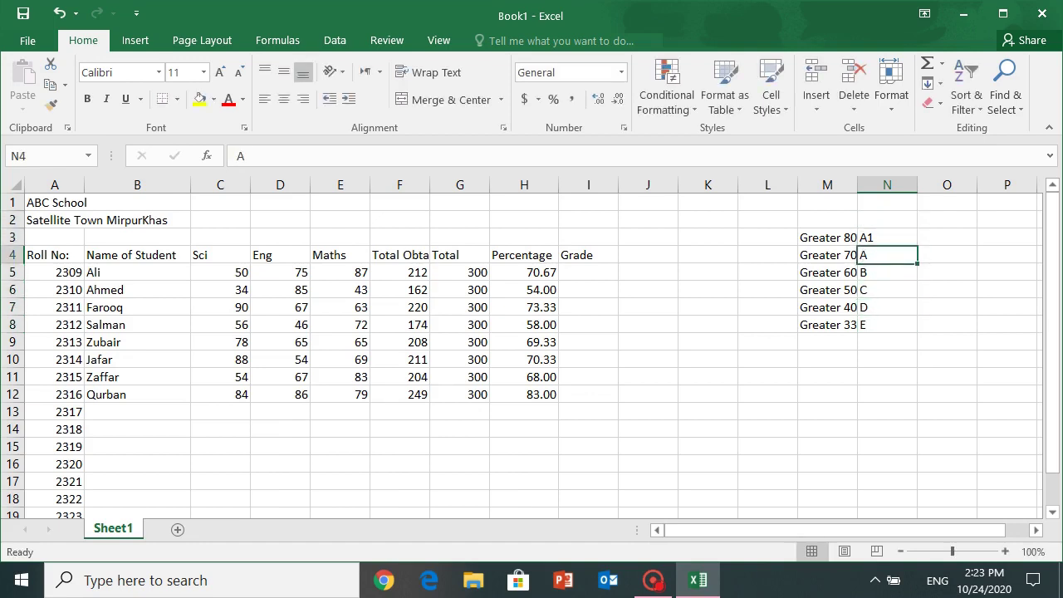
key(Up)
key(Left)
key(Left)
key(Left)
key(Left)
key(Left)
key(Down)
key(Down)
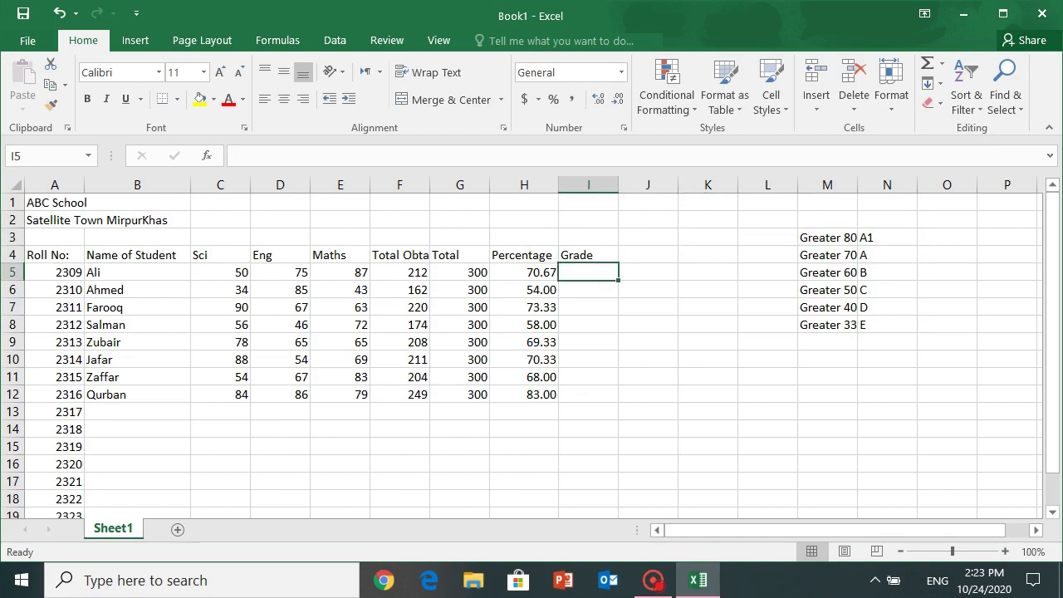
key(Down)
key(Up)
text(=)
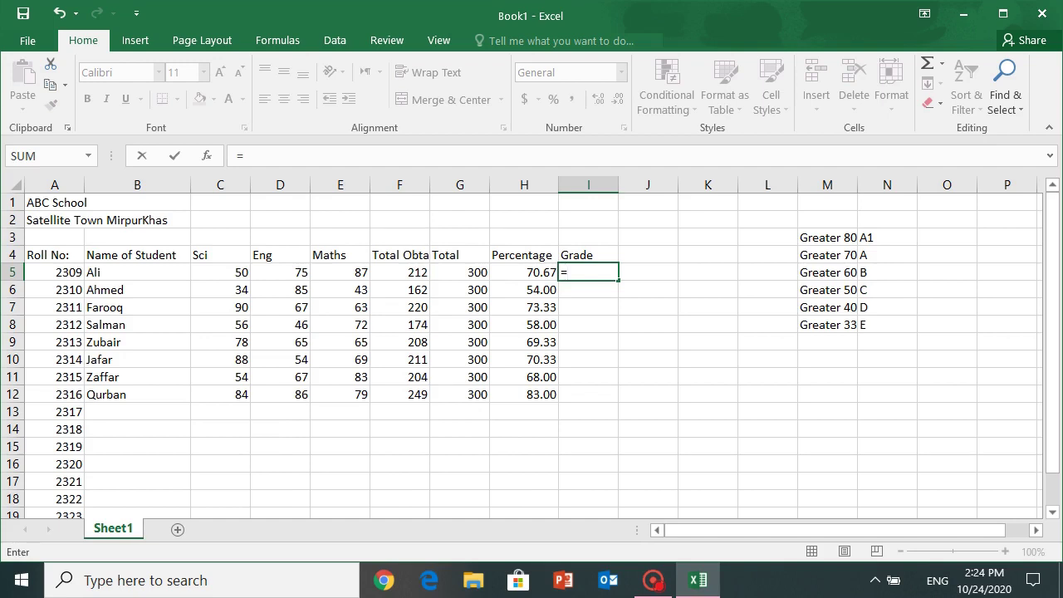
- Start an IF function in I5, removing a stray H5 reference first
click(523, 273)
key(BackSpace)
key(BackSpace)
text(IF)
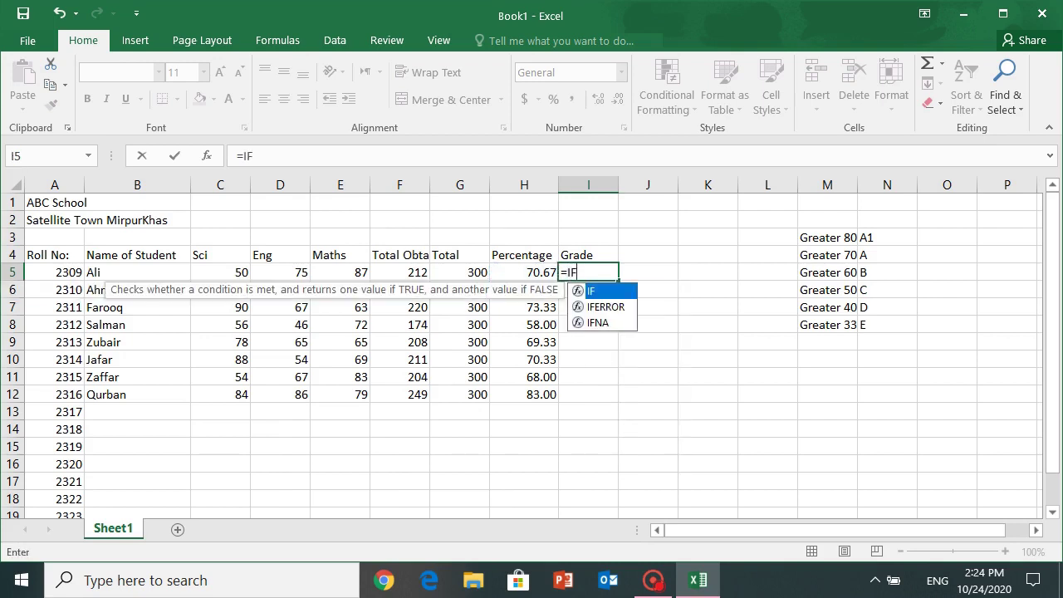
key(Return)
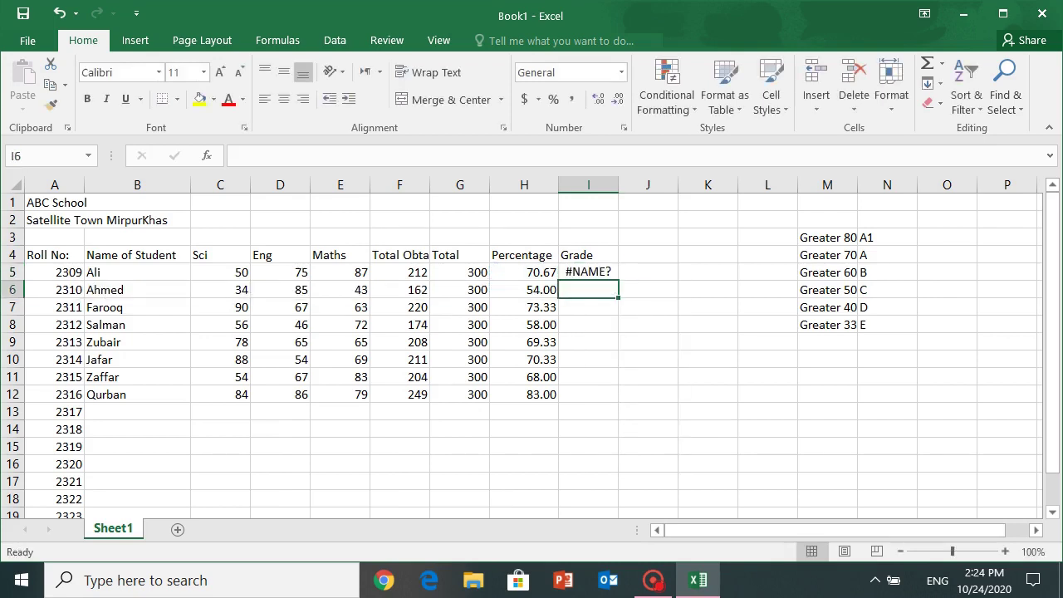
key(Up)
key(F2)
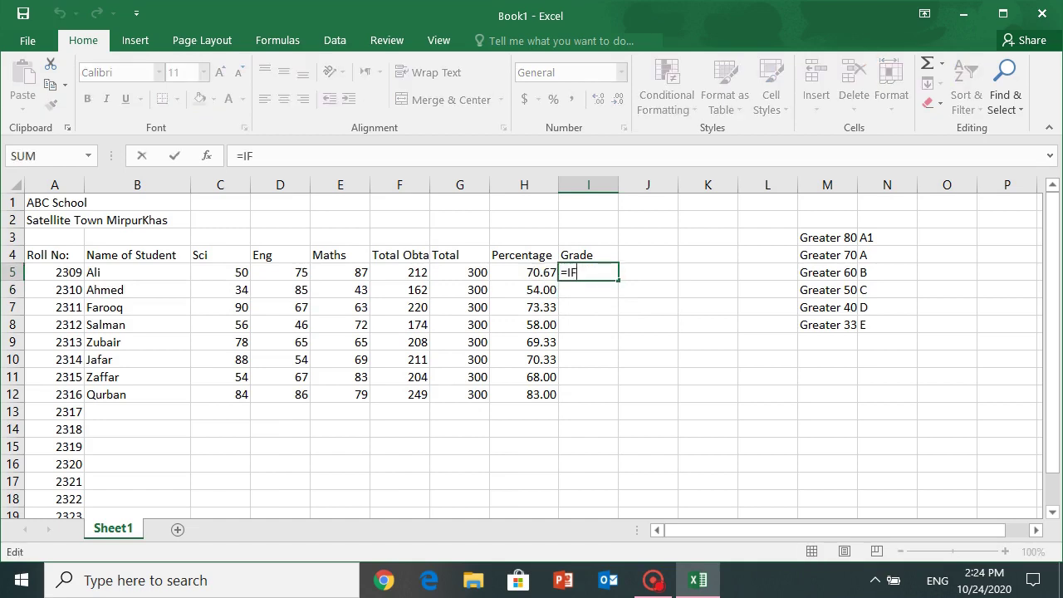
text(()
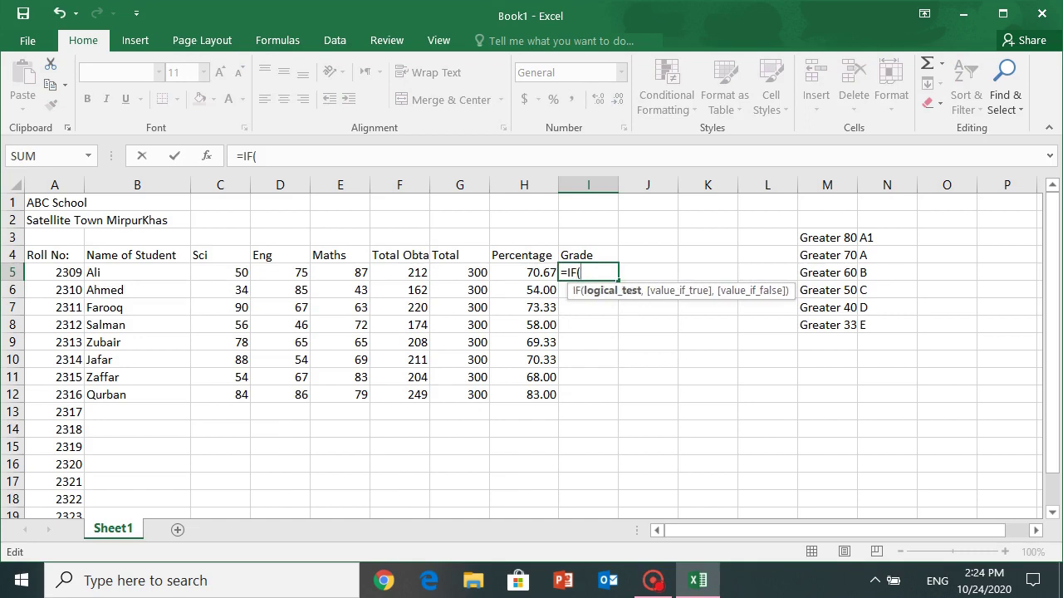
- Add nested H5 tests: >80 "A", >70 "B", >60 "C", >50 "D", then an unfinished >40 test
click(524, 273)
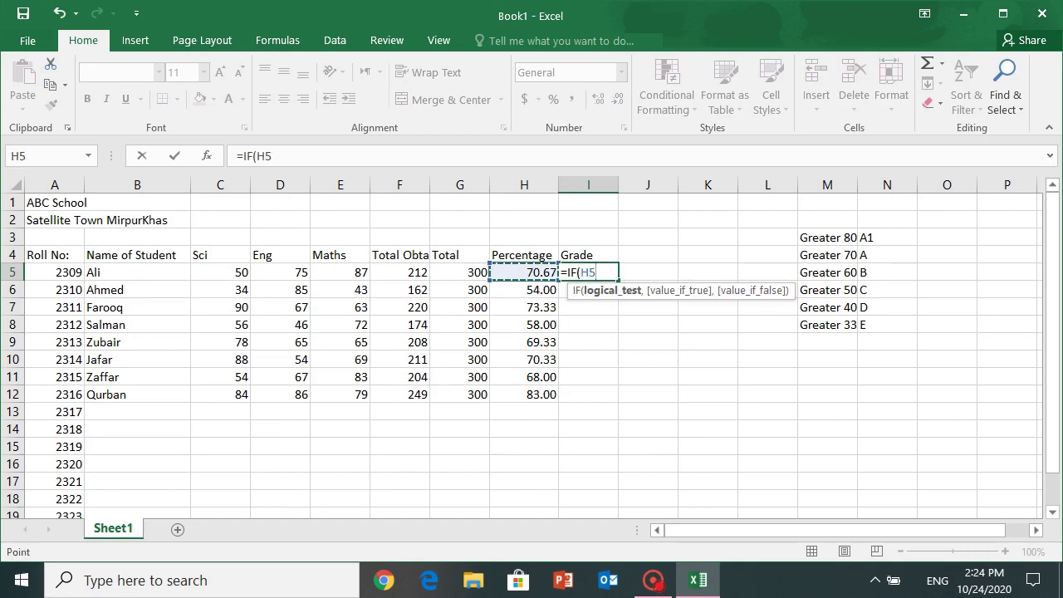
text(>)
text(80)
text(,)
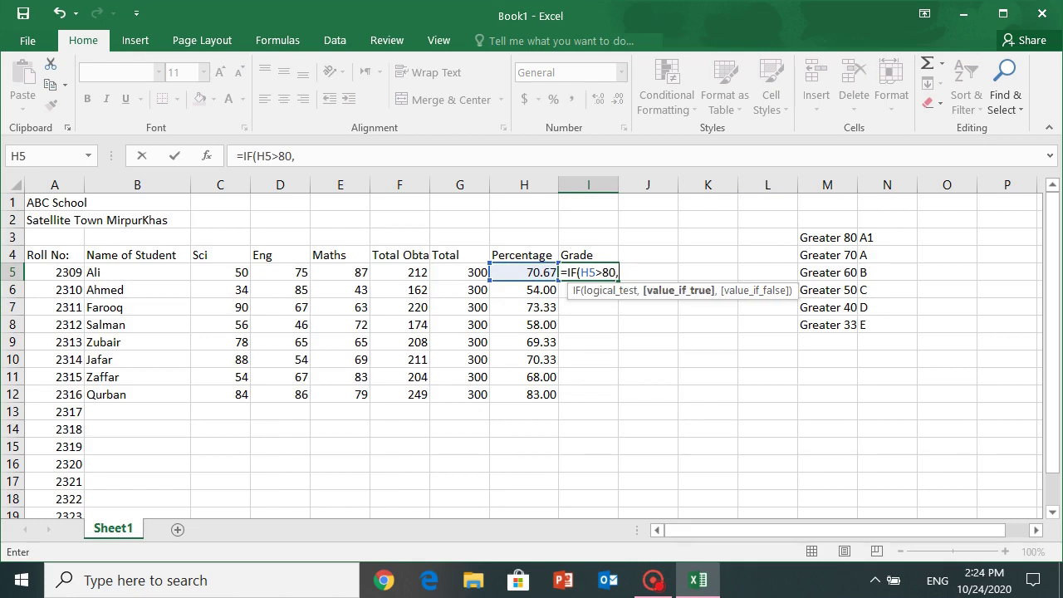
text("A)
text(")
text(,)
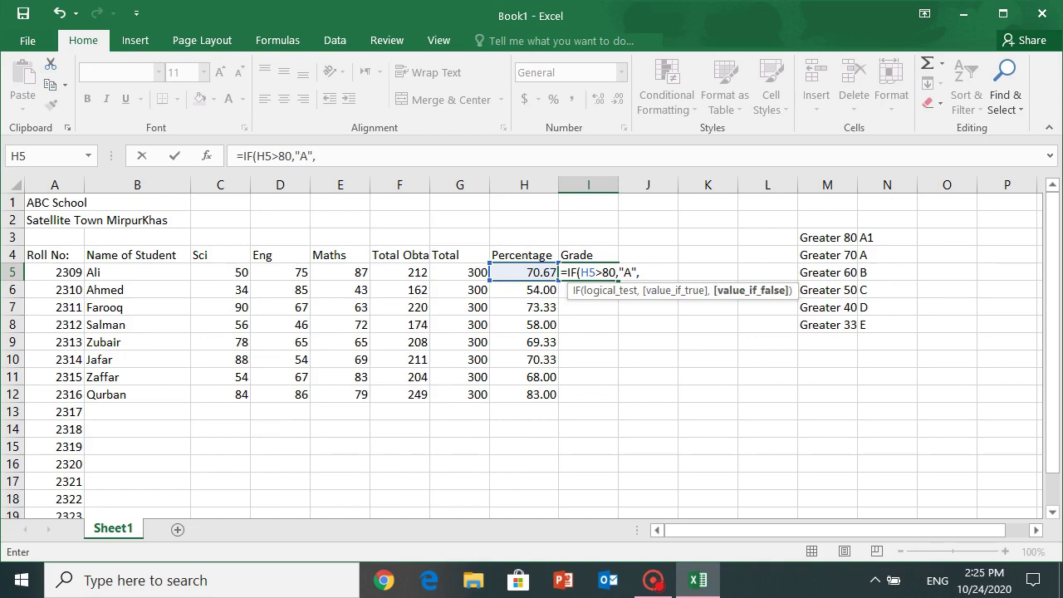
text(IF)
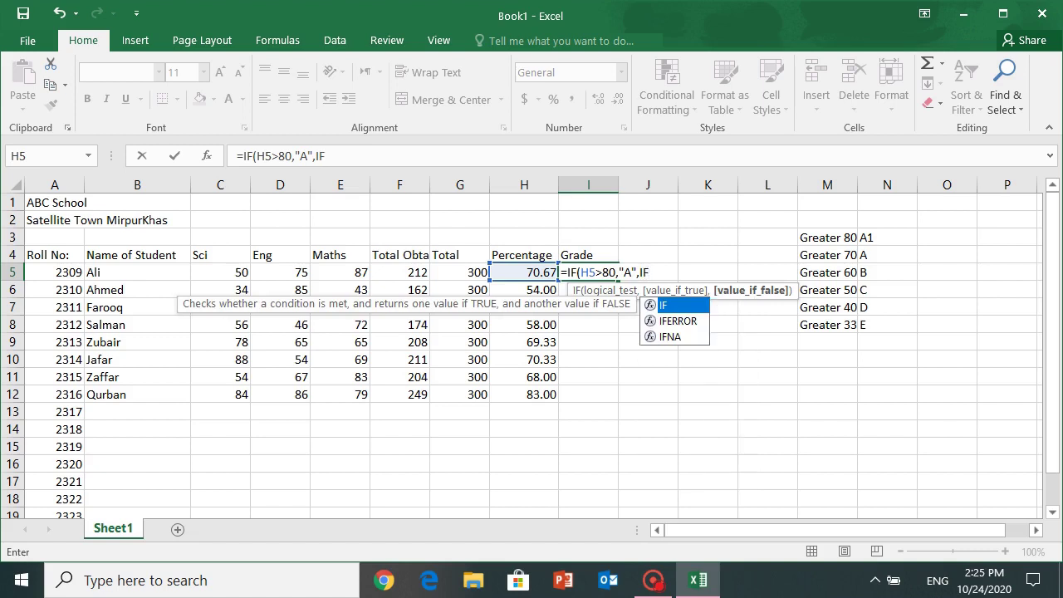
text(()
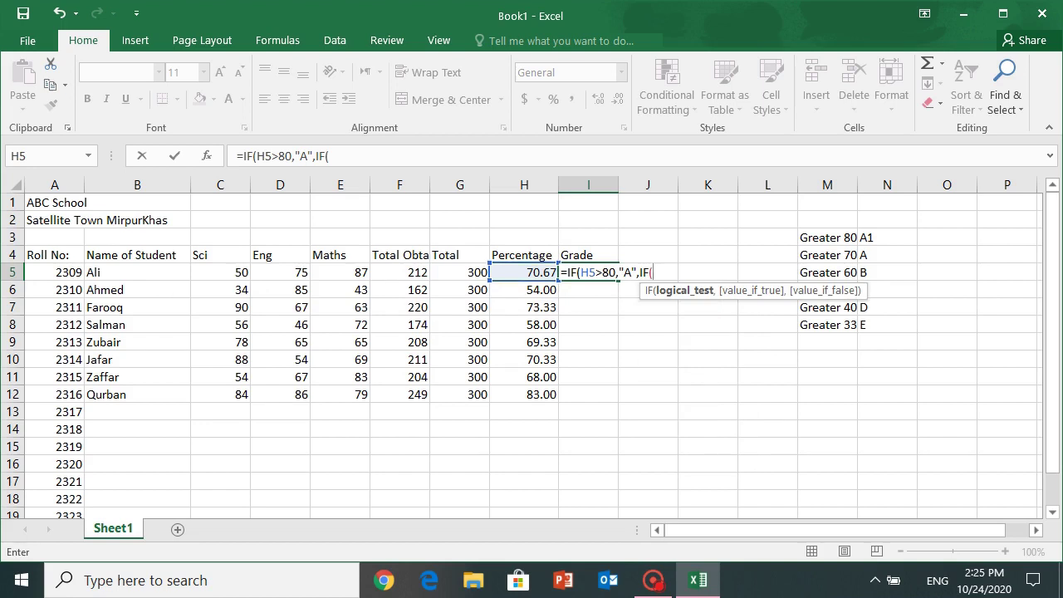
text(H5)
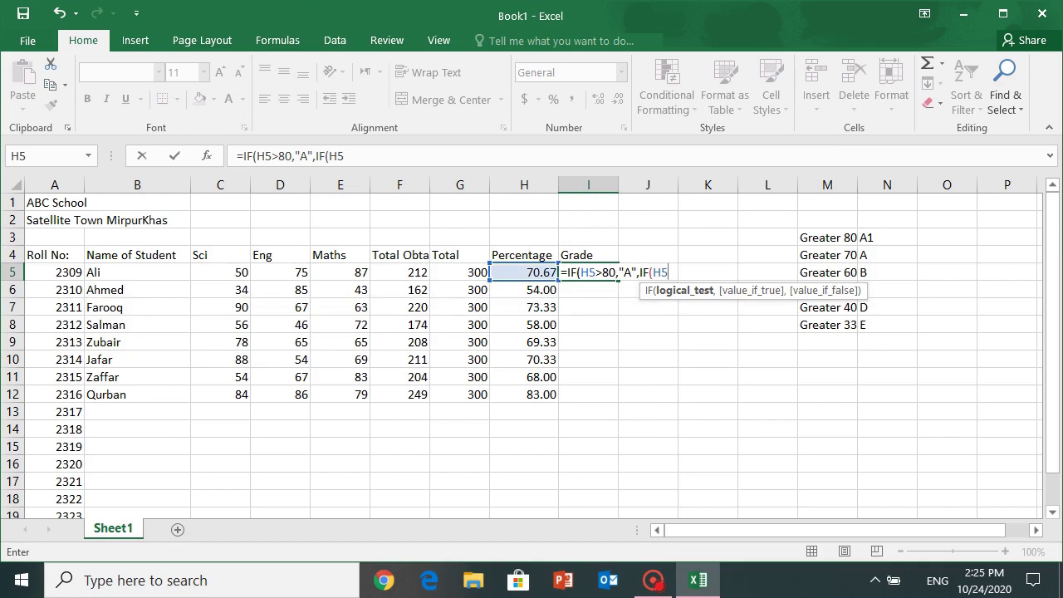
text(>70)
text(,")
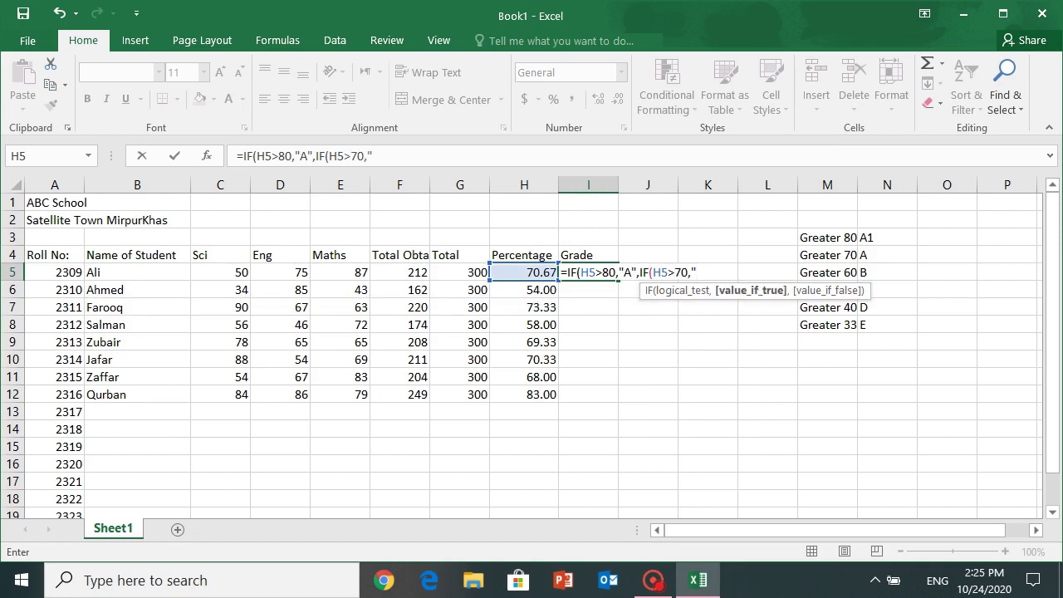
text(B",)
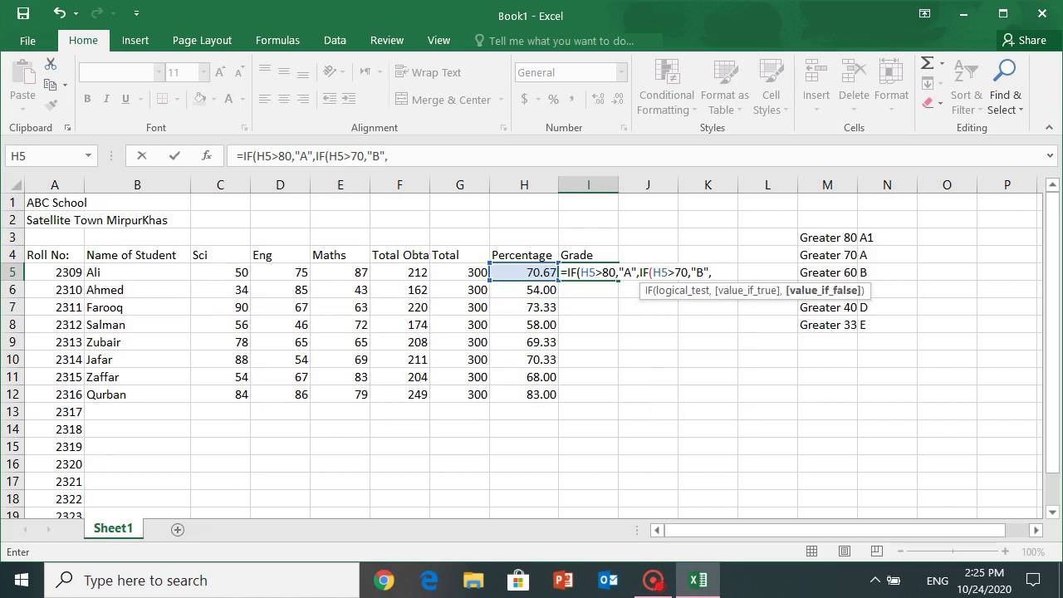
text(IF)
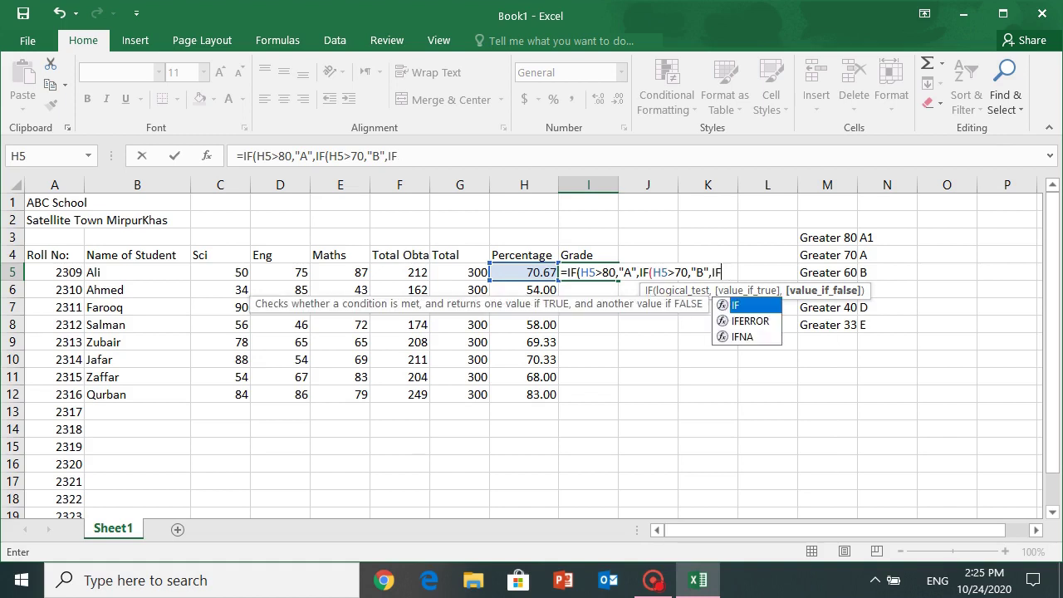
text(()
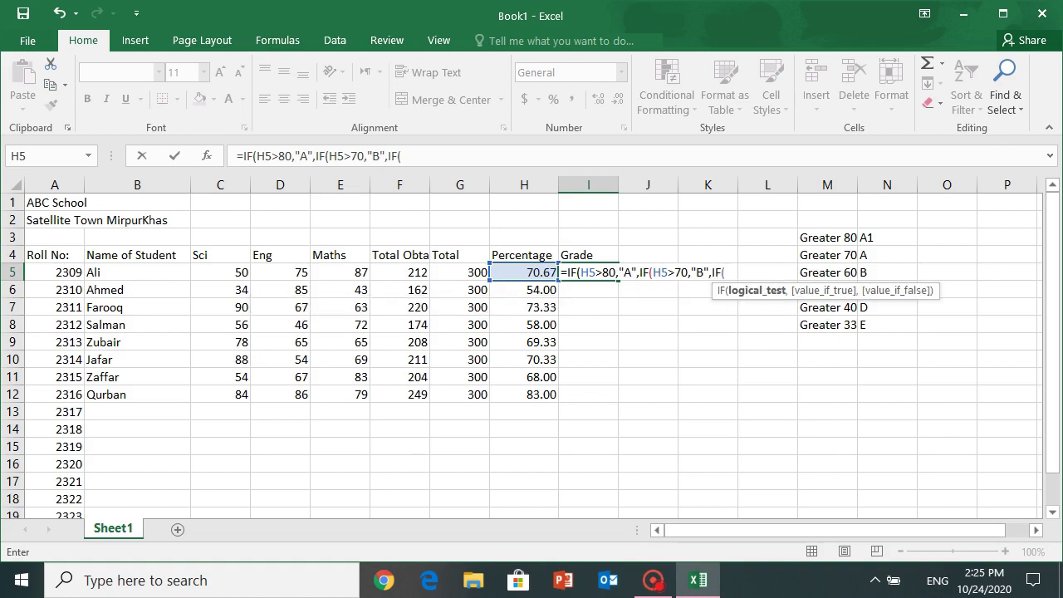
text(H5)
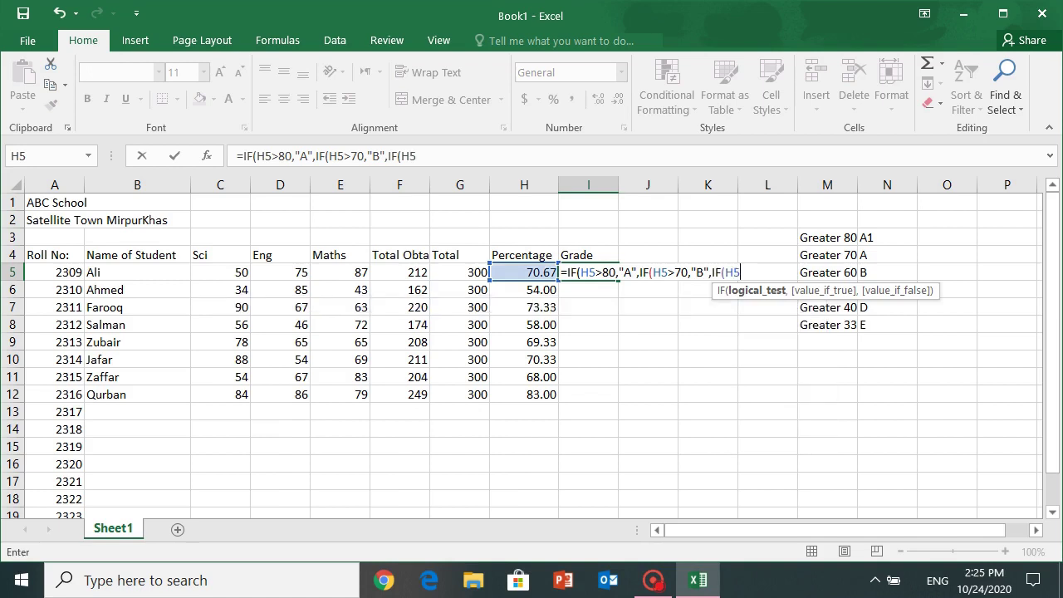
text(>)
text(60)
text(,")
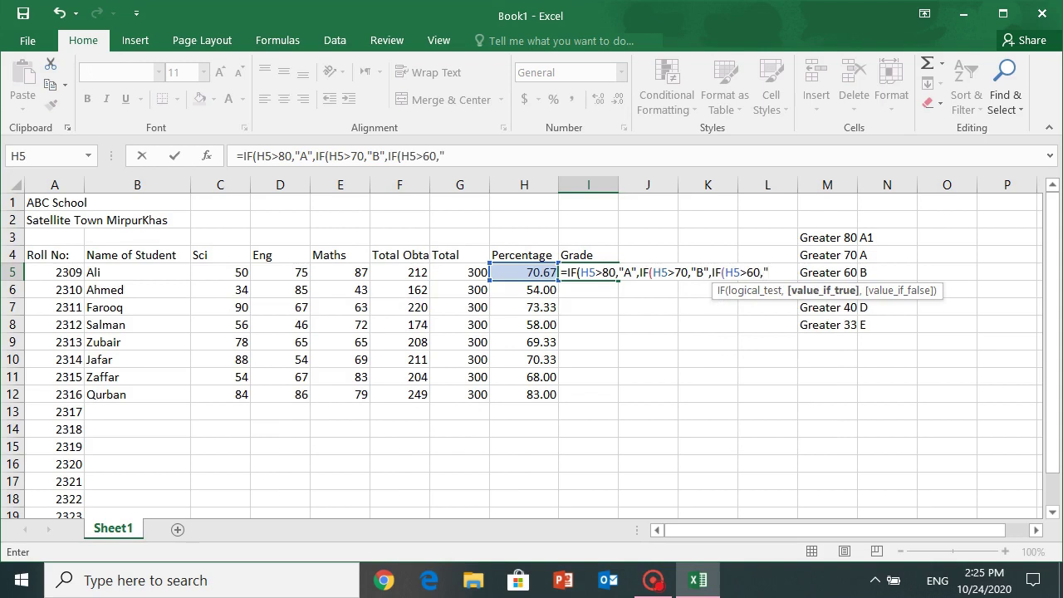
text(C",)
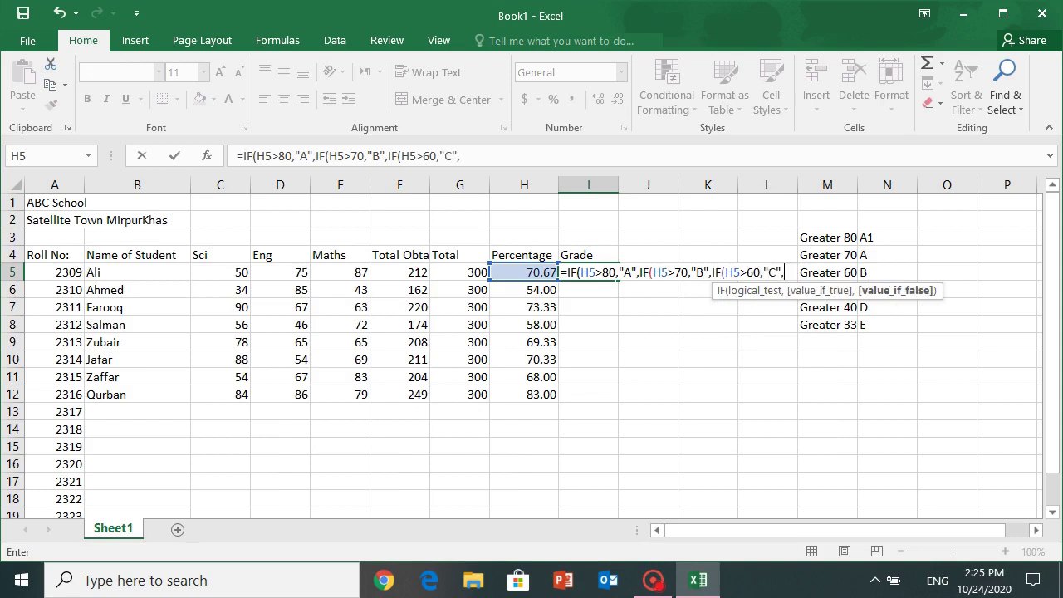
text(I)
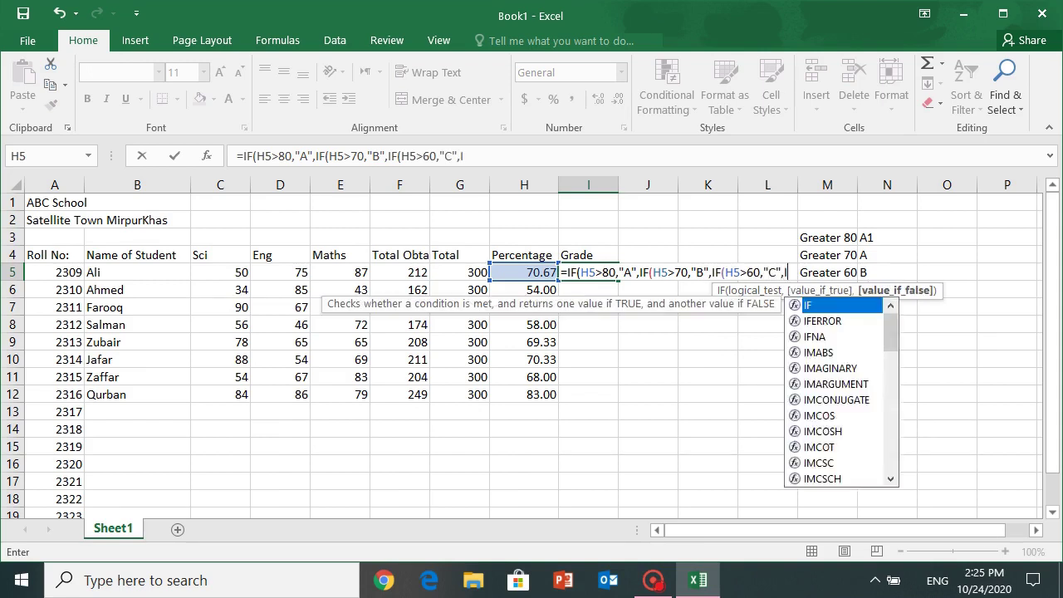
text(F)
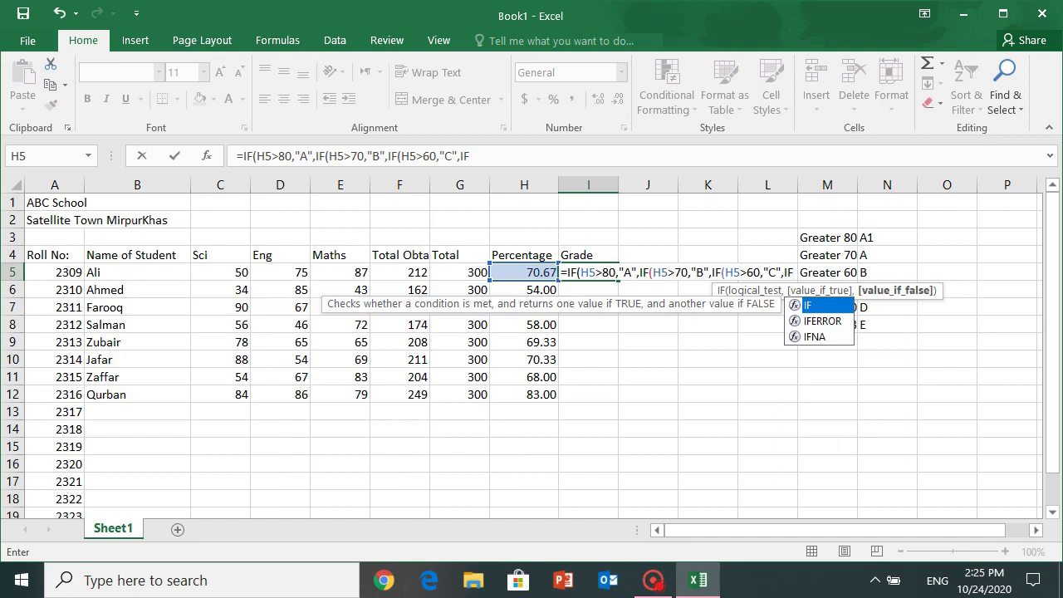
text((H)
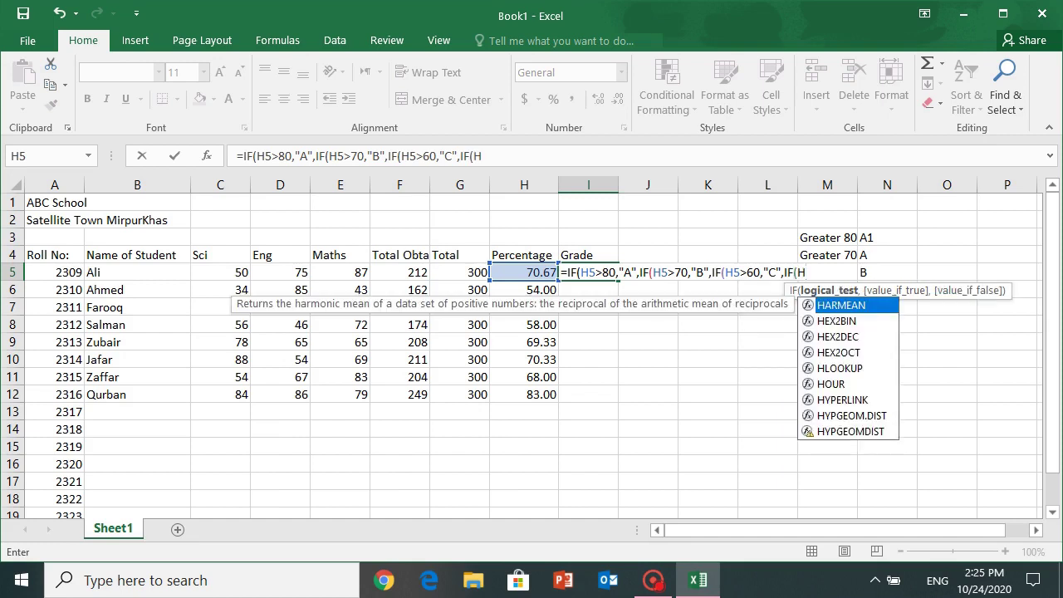
text(5>)
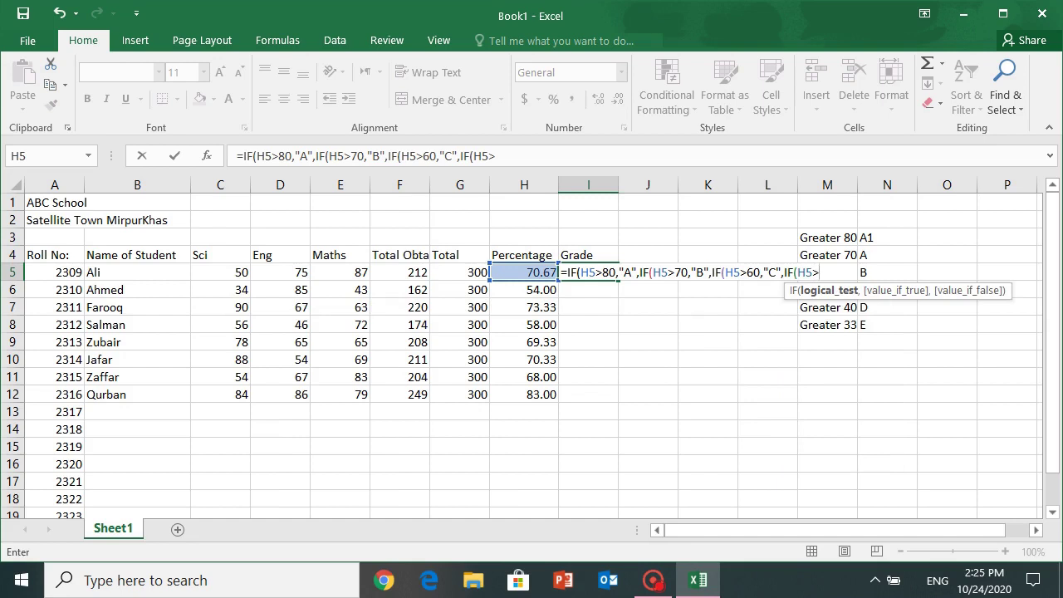
text(50)
text(,")
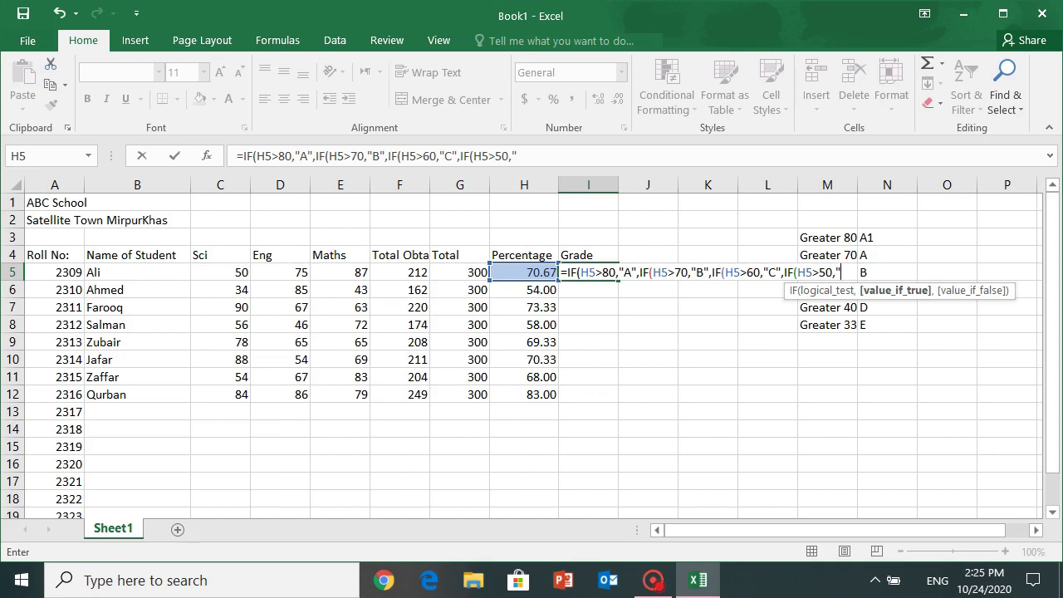
text(D")
text(,)
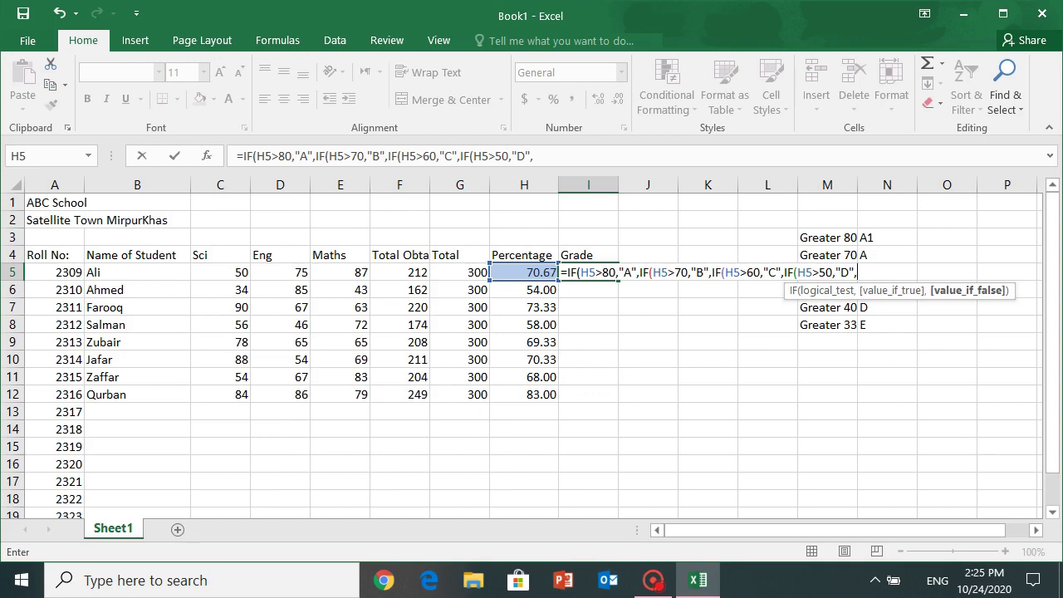
text(IF)
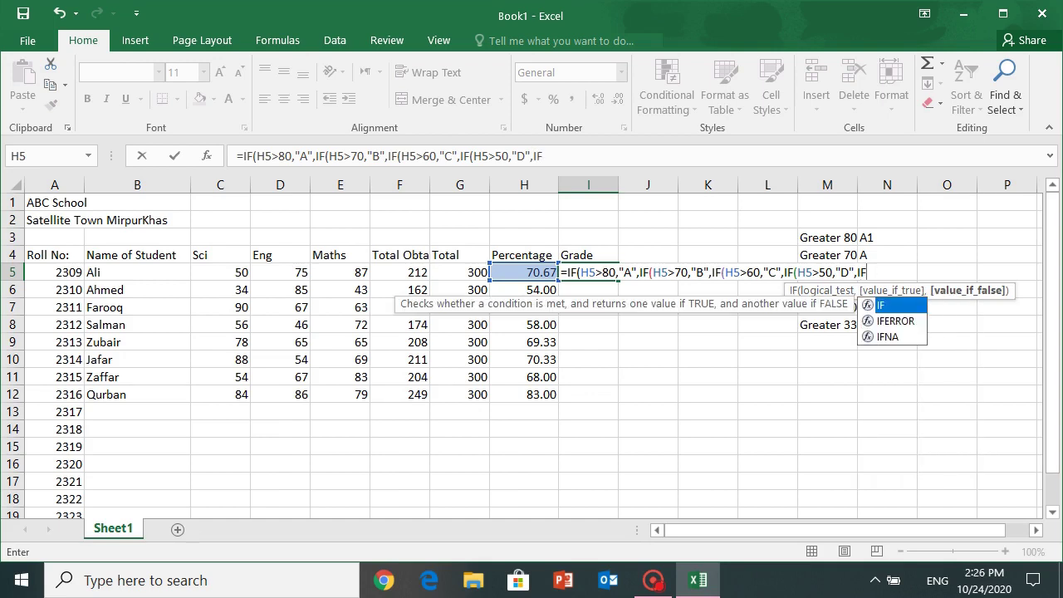
text((H5)
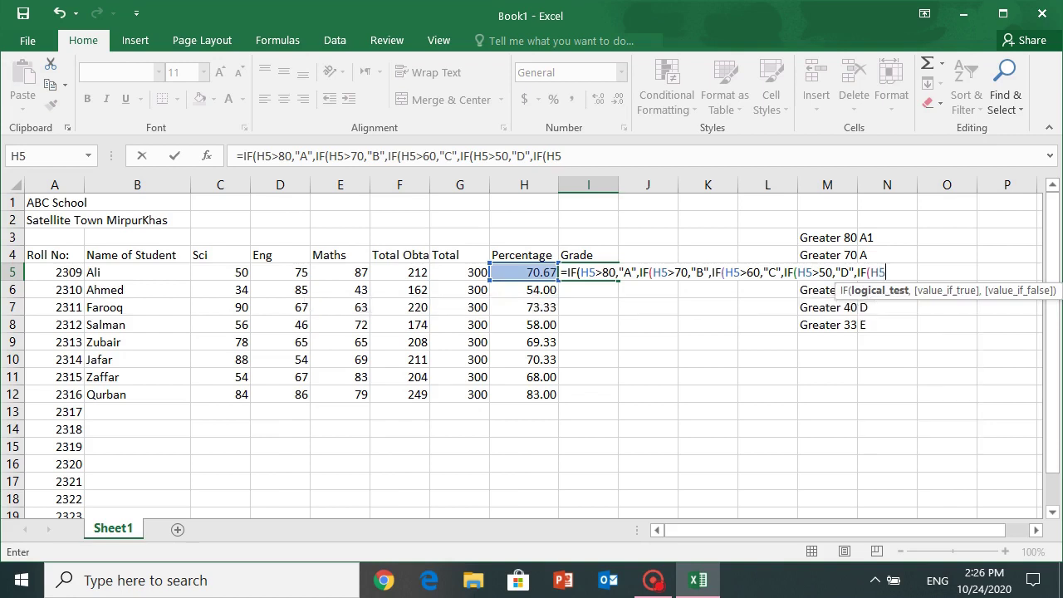
text(>40)
text(,)
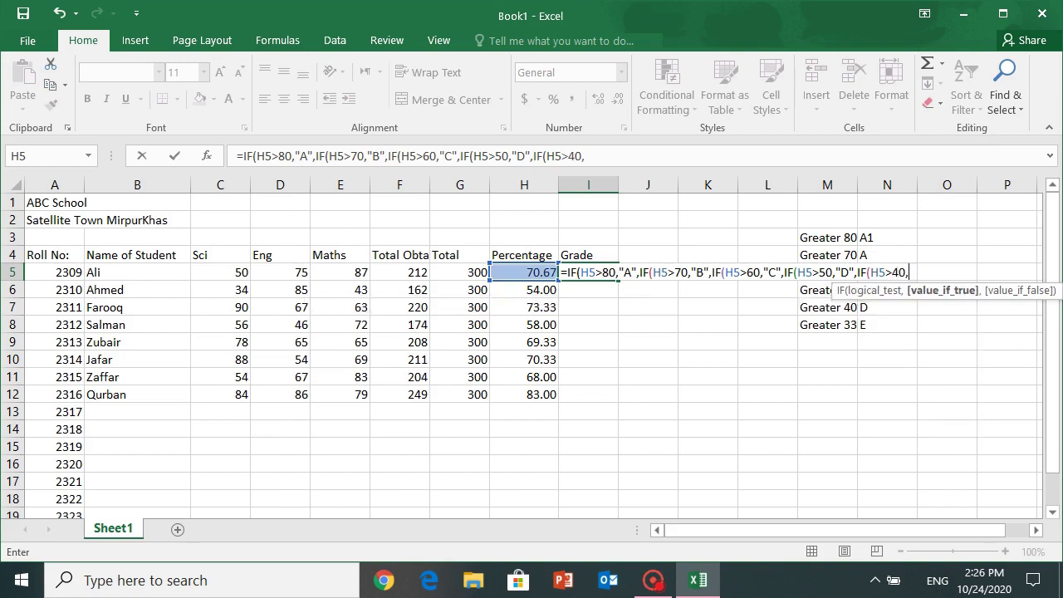
text(")
text(E)
key(BackSpace)
- Decline Excel's suggested correction and change the first grade label in I5 to A1
key(Return)
key(Tab)
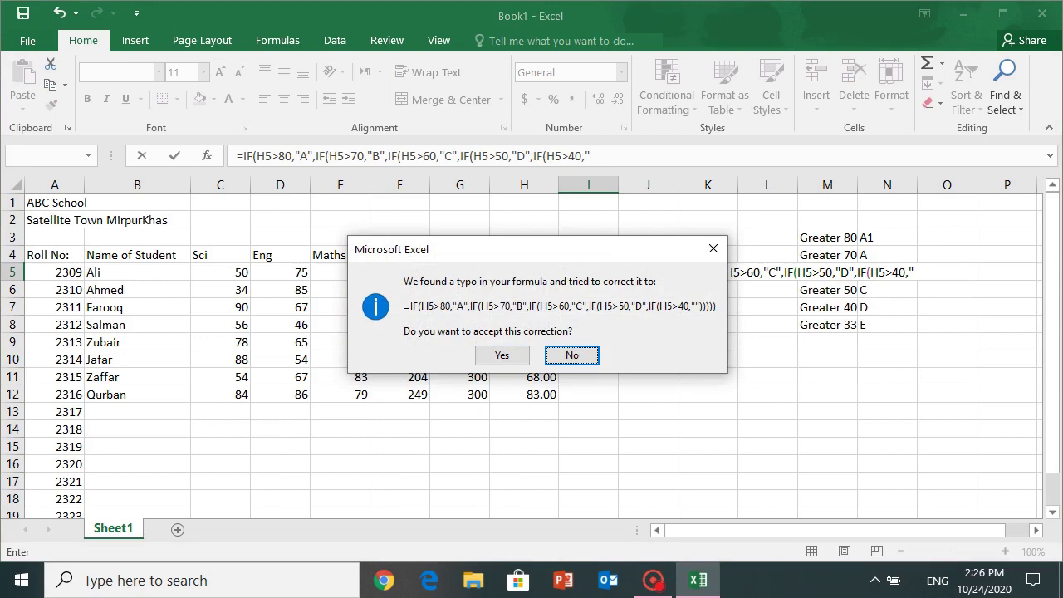
key(Return)
key(Return)
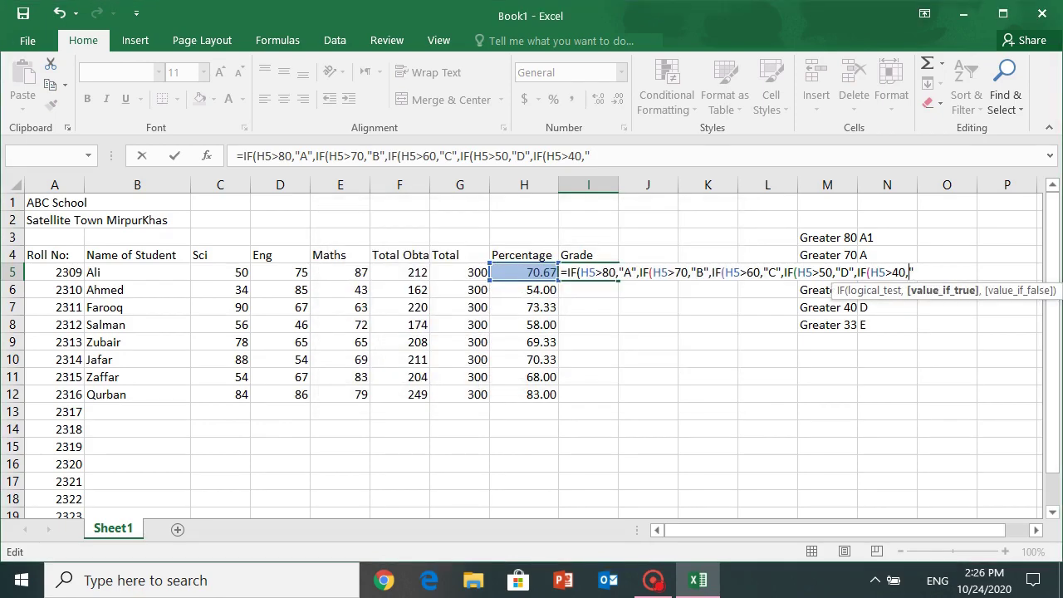
key(Left)
key(Left)
key(Left)
key(Left)
key(Left)
key(Left)
key(Left)
key(Left)
key(Left)
key(Left)
key(Left)
key(Left)
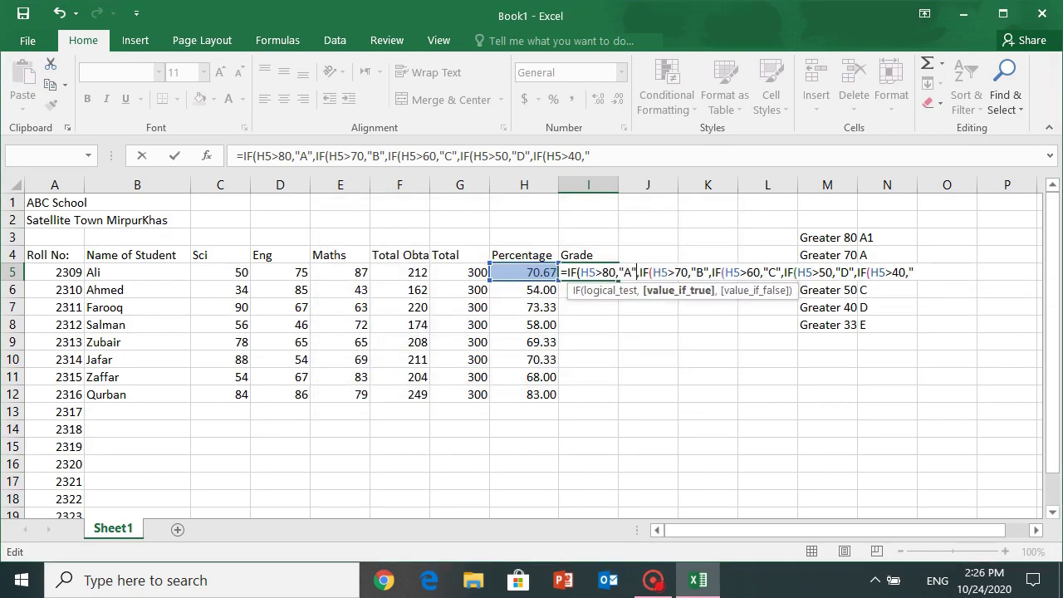
key(Left)
text(1)
- Relabel the next grade results in the I5 formula as A, B and C
key(Right)
key(Right)
key(Right)
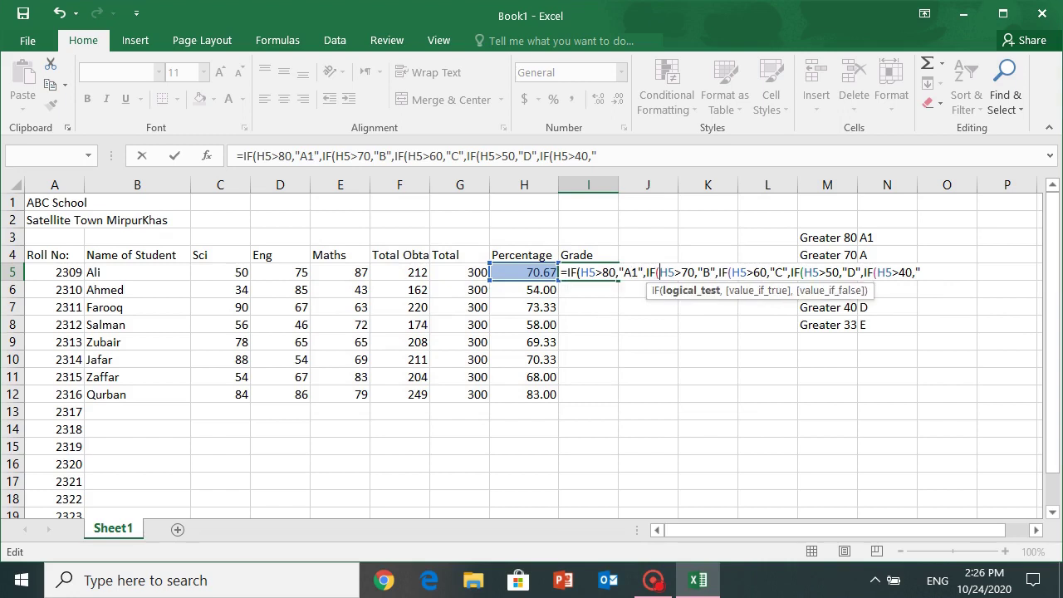
key(Right)
key(Right)
key(Right)
key(Right)
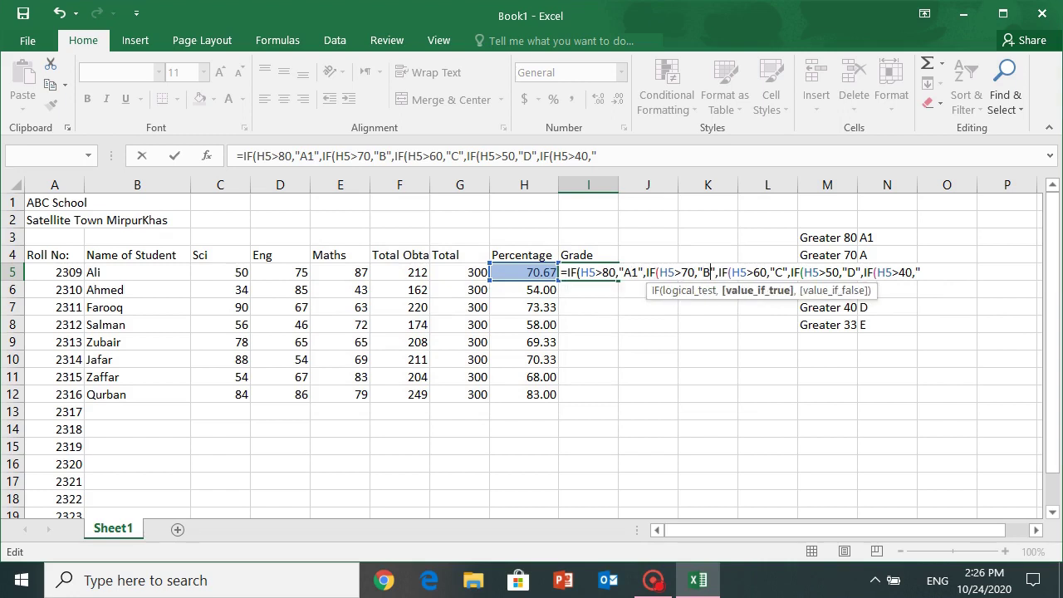
key(BackSpace)
text(A)
key(Right)
key(Right)
key(Right)
key(Right)
key(Right)
key(Right)
key(Right)
key(Right)
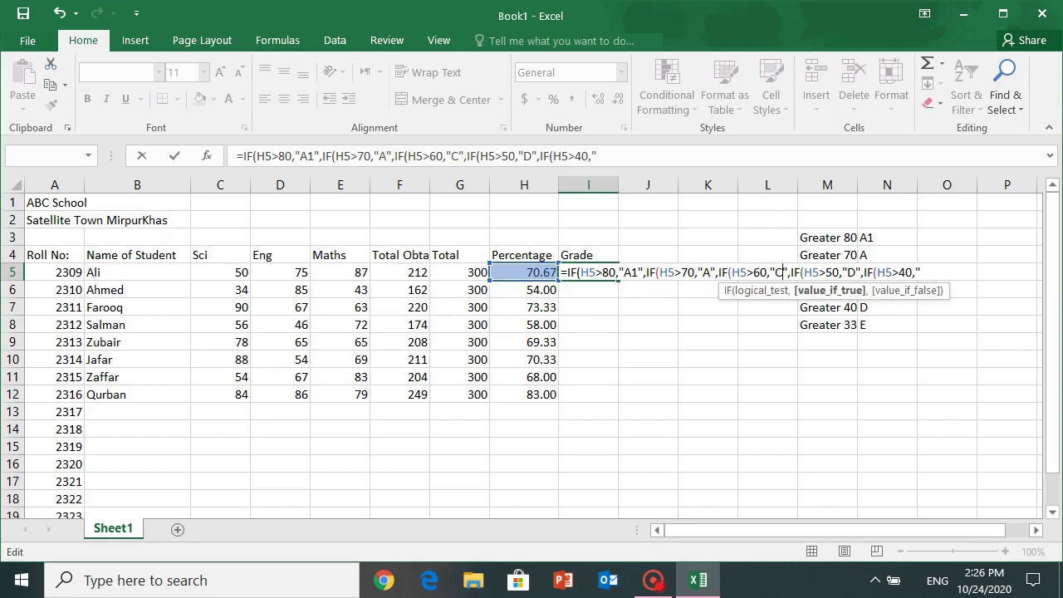
key(BackSpace)
text(B)
key(Right)
key(Right)
key(Right)
key(Right)
key(Right)
key(Right)
key(Right)
key(Right)
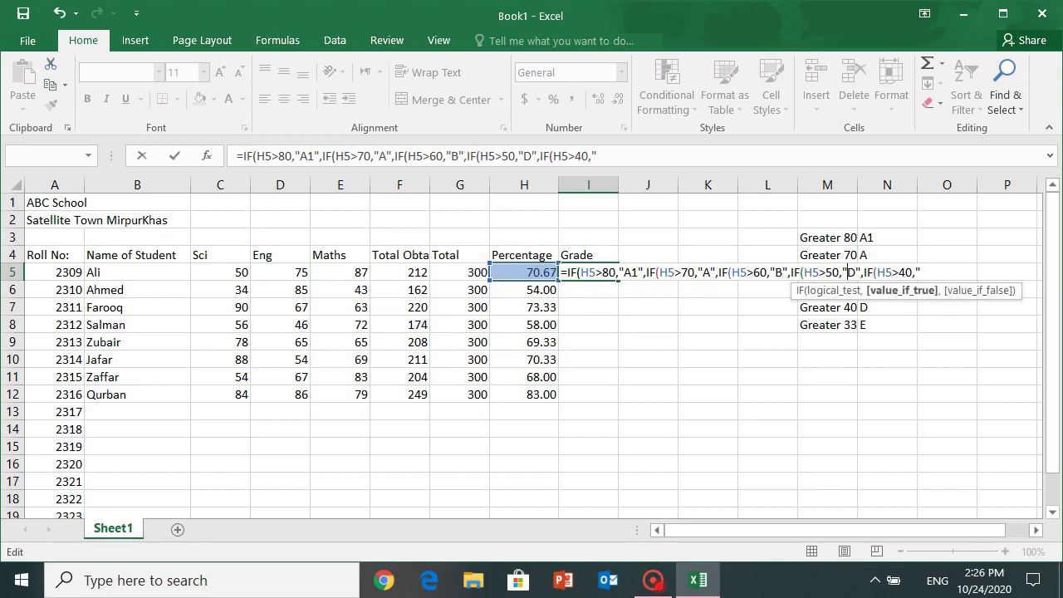
key(BackSpace)
text(C)
- Finish the formula with D, an E grade above 33, and a FAIL fallback, closing all parentheses
key(Right)
key(Right)
key(Right)
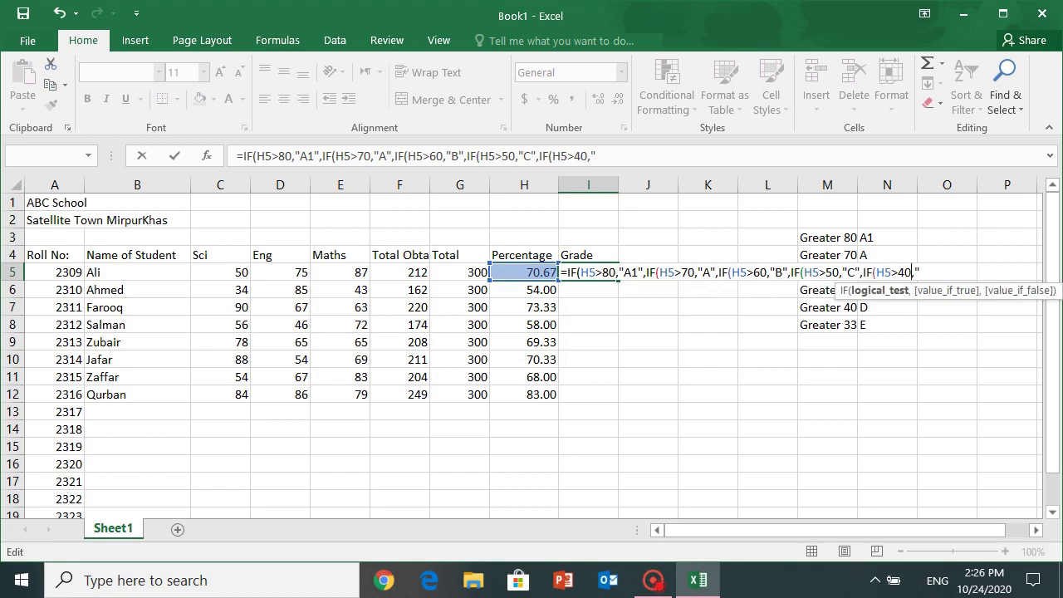
key(Right)
text(D)
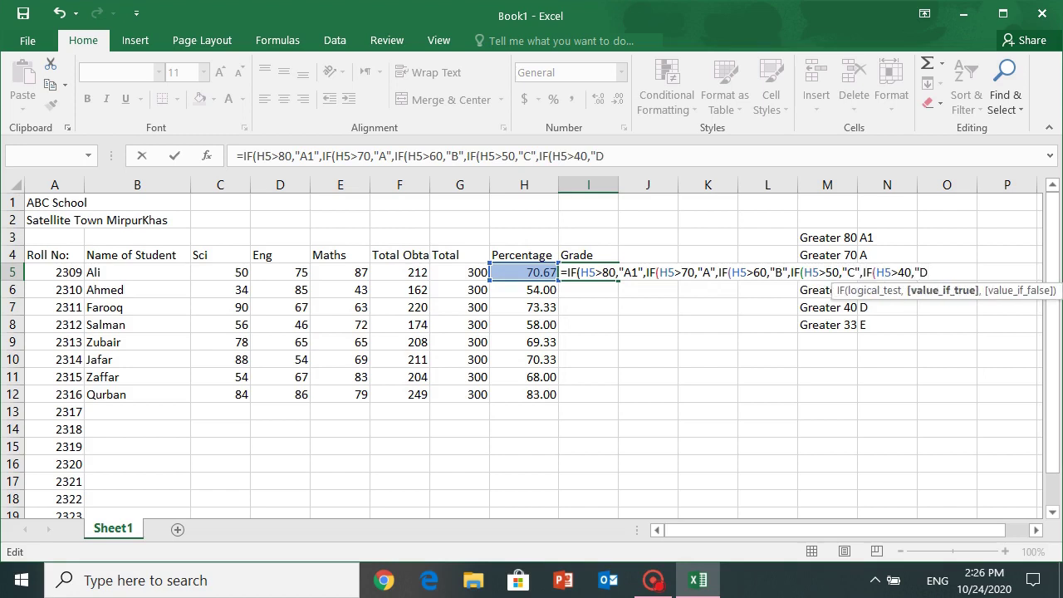
text(",IF)
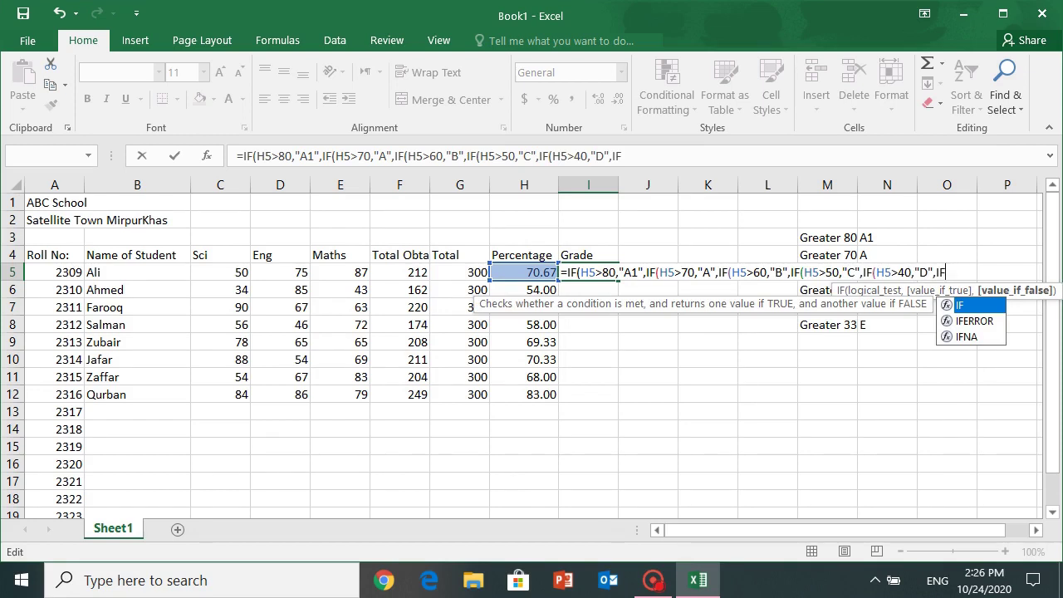
text((H5)
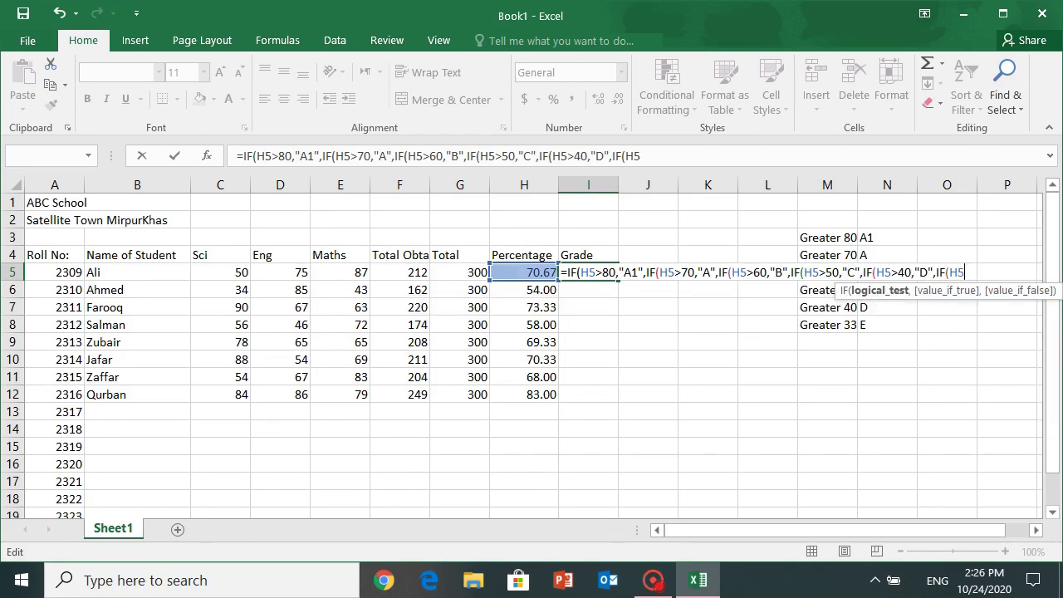
text(>)
text(33)
text(,)
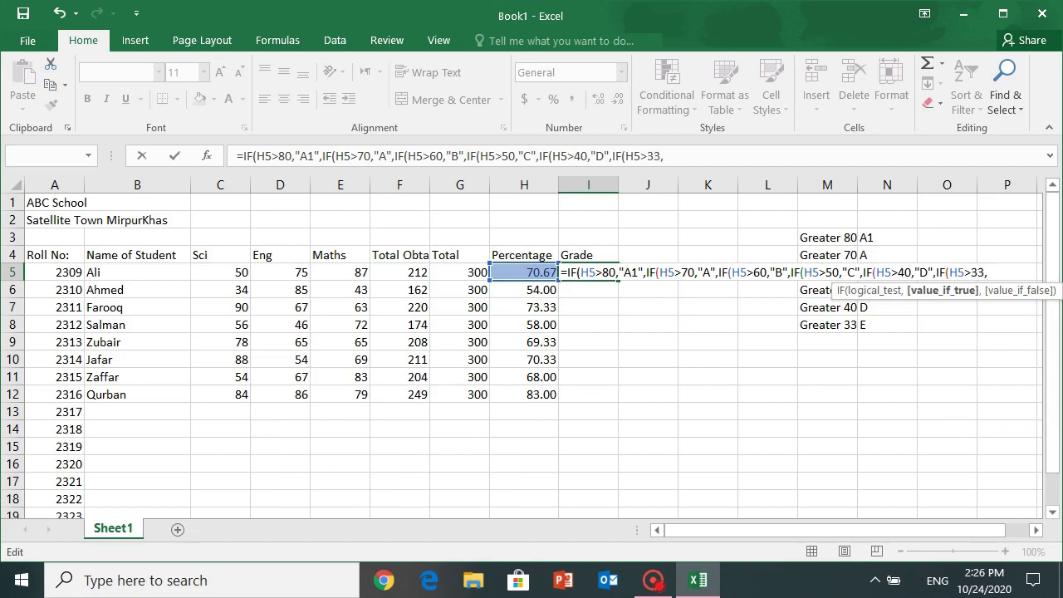
text("E")
text(,)
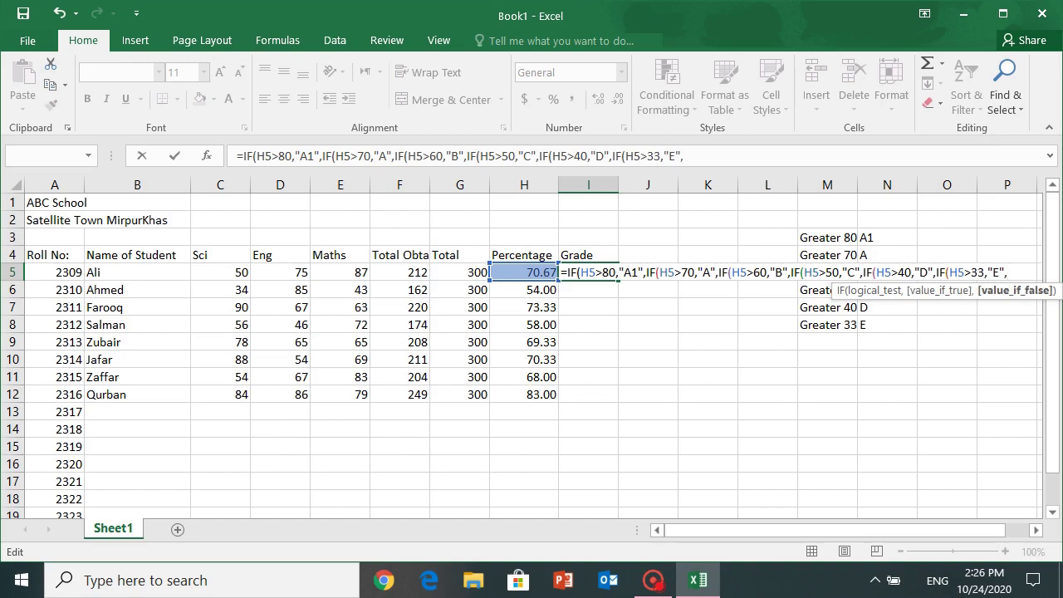
text("FAIL)
text(")))
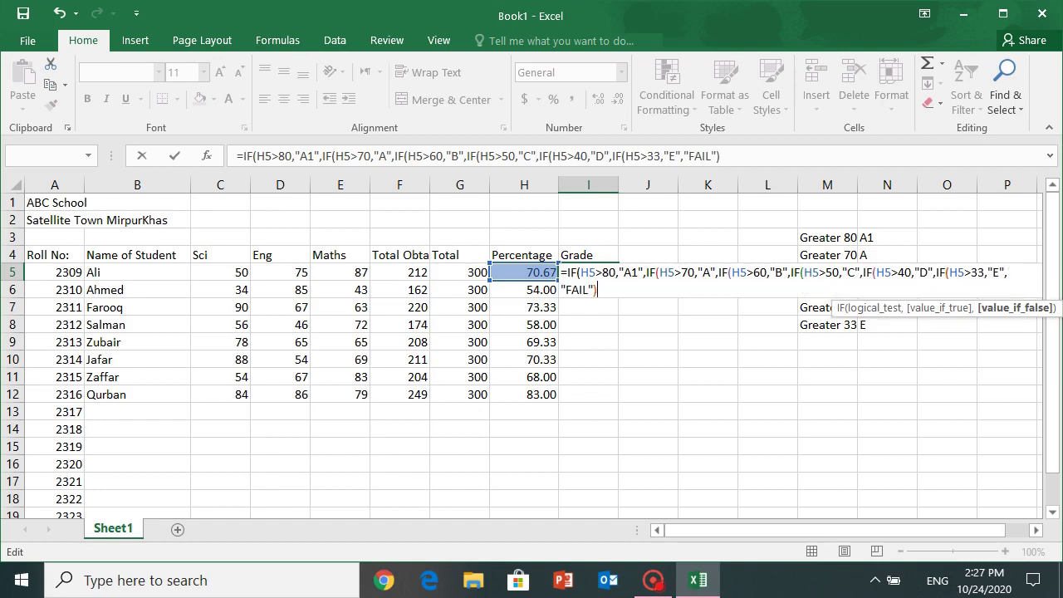
text())))
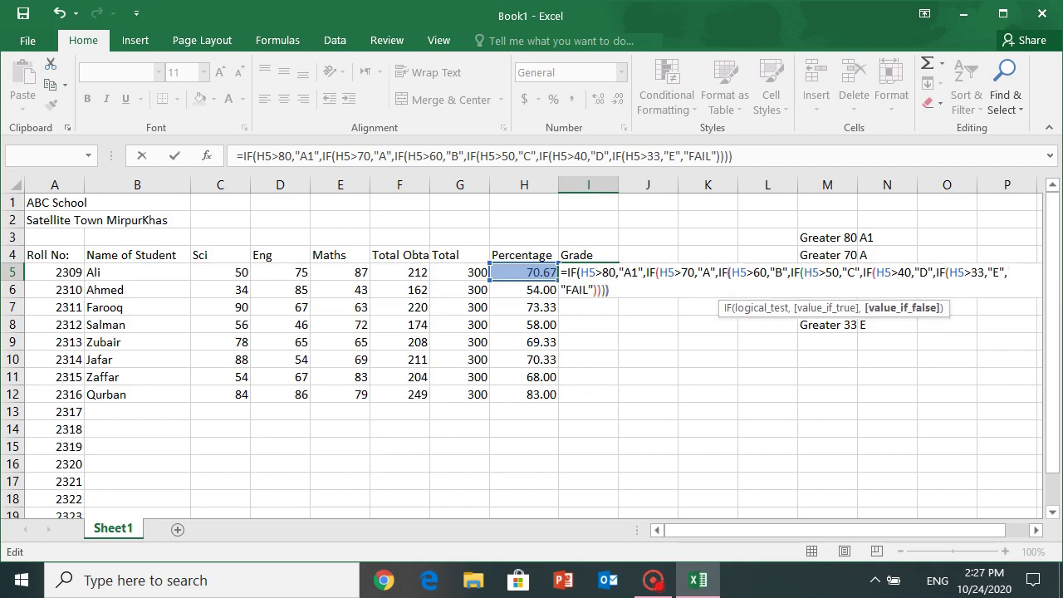
text()))
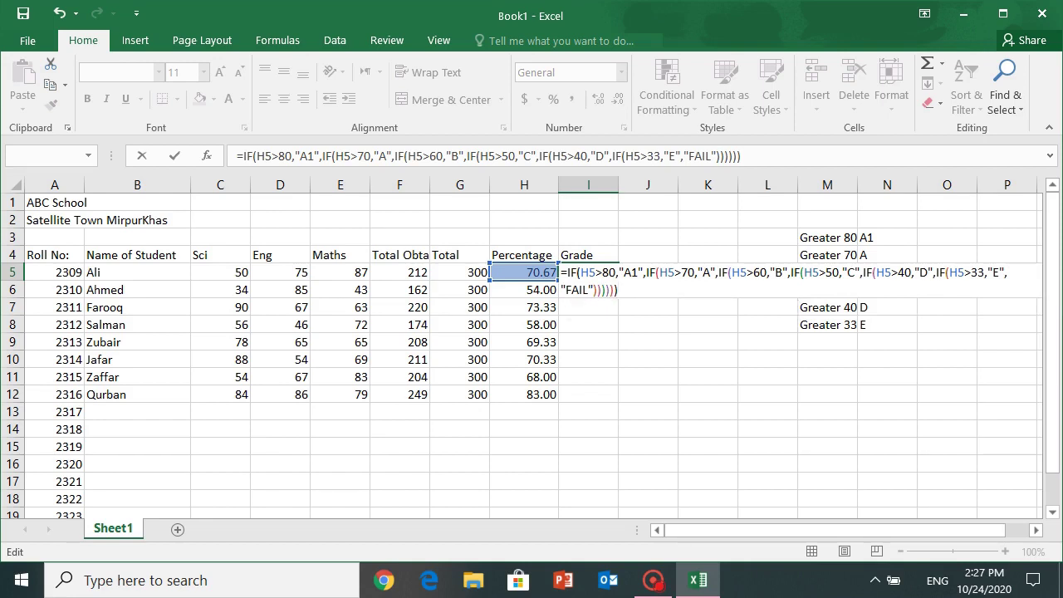
- Enter the grade formula in I5, copy it, and paste it into I6 through I9
key(Return)
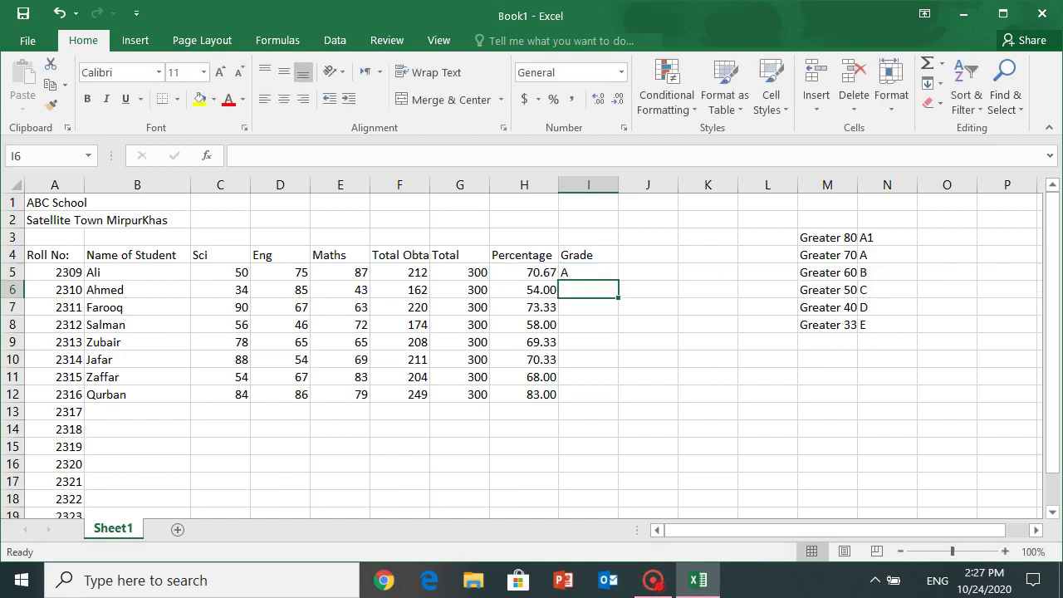
click(588, 272)
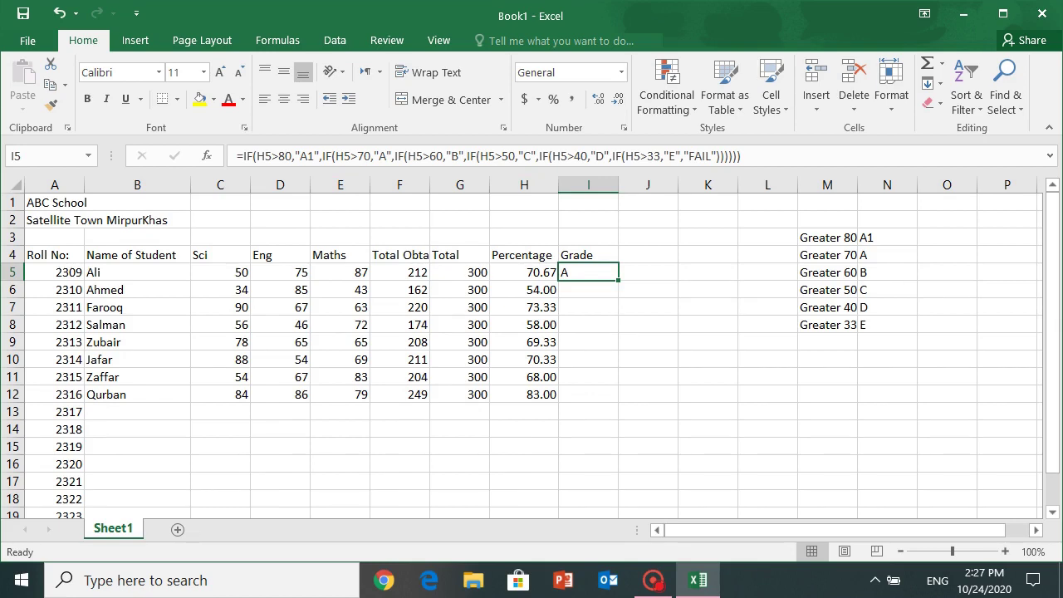
key(ctrl+c)
key(Down)
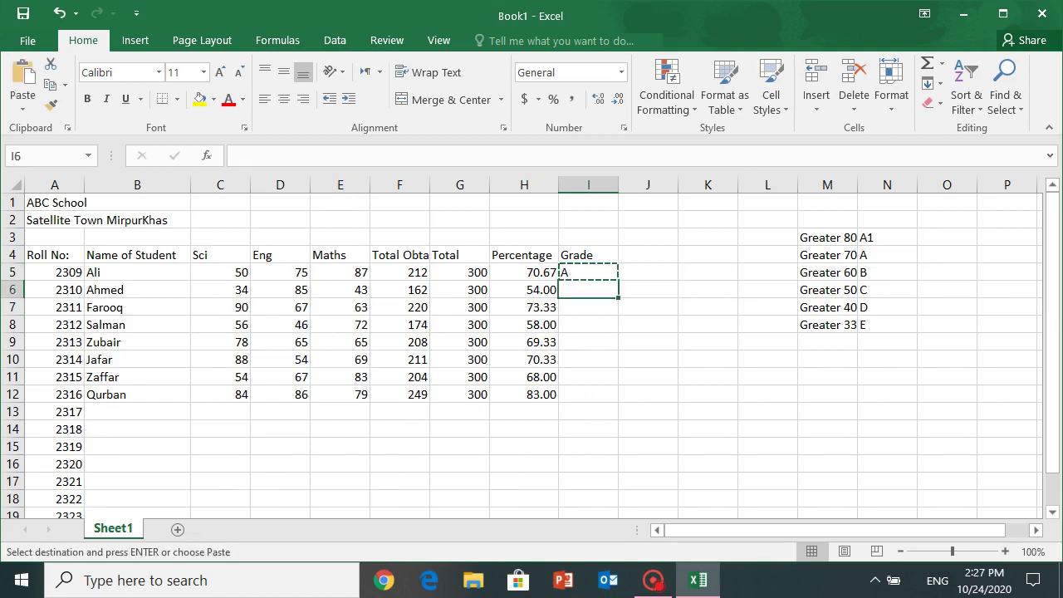
key(ctrl+v)
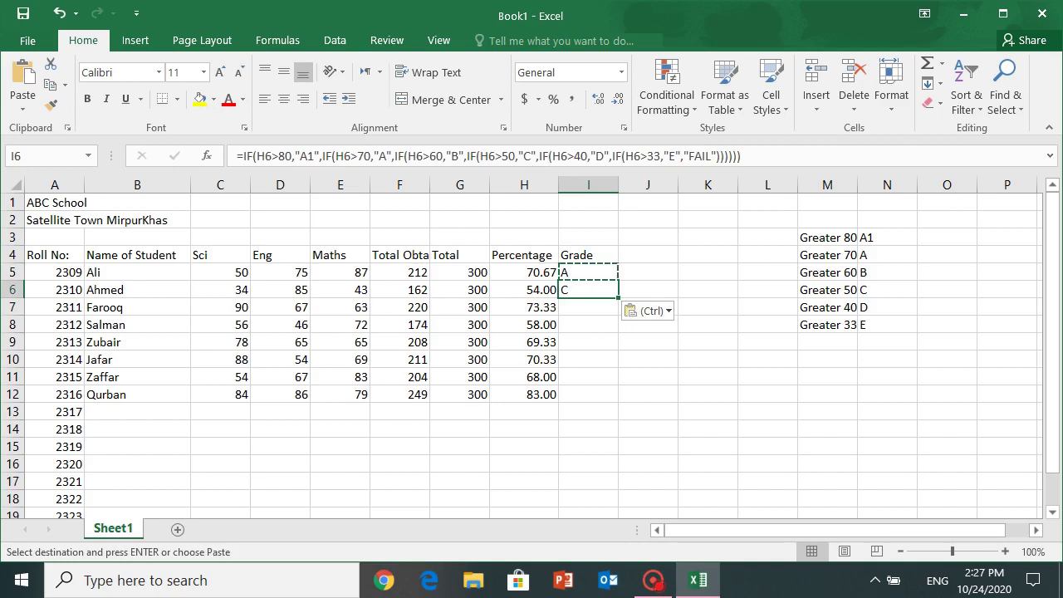
key(Down)
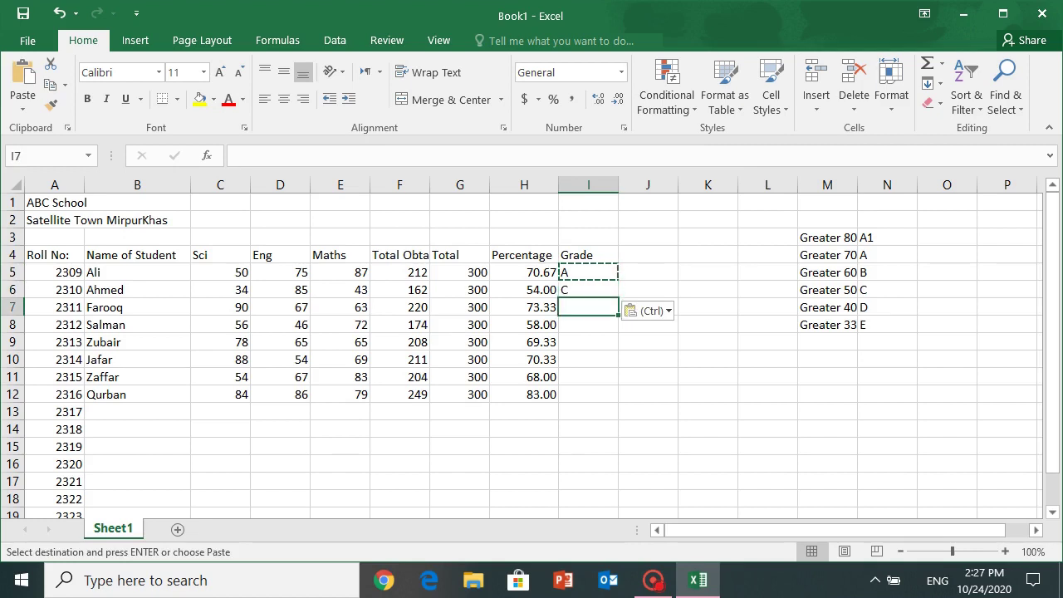
key(ctrl+v)
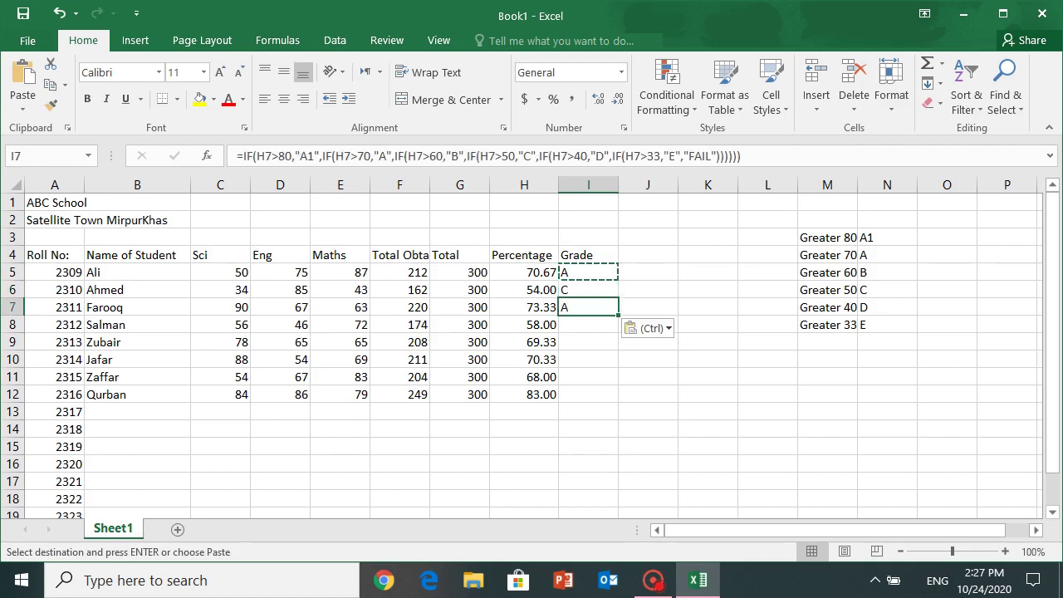
key(Down)
key(ctrl+v)
key(Down)
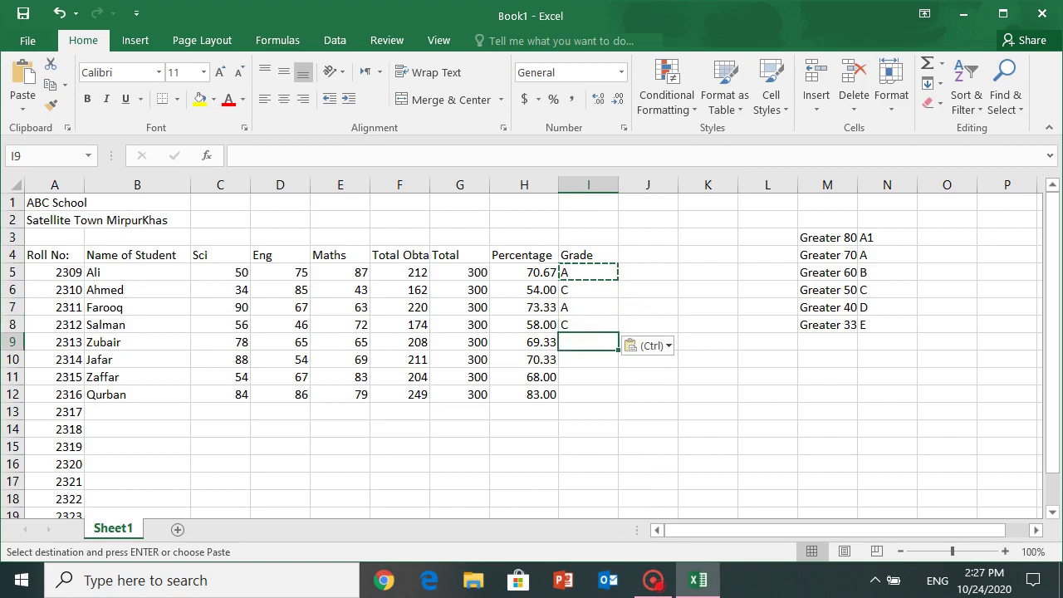
key(ctrl+v)
- Paste the grade formula into I10, I11 and I12, then clear the copy border
click(588, 359)
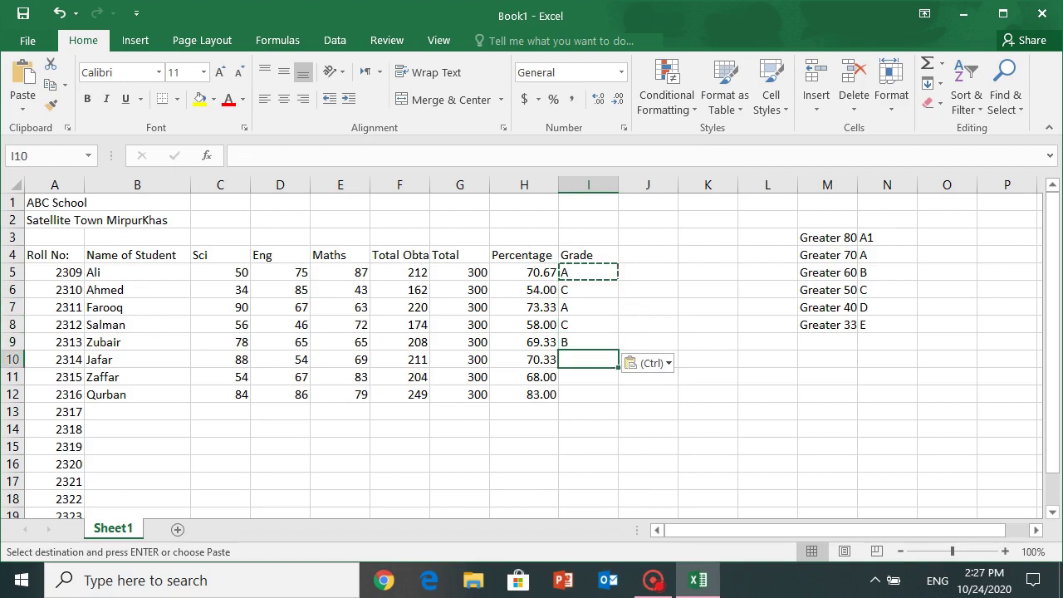
key(ctrl+v)
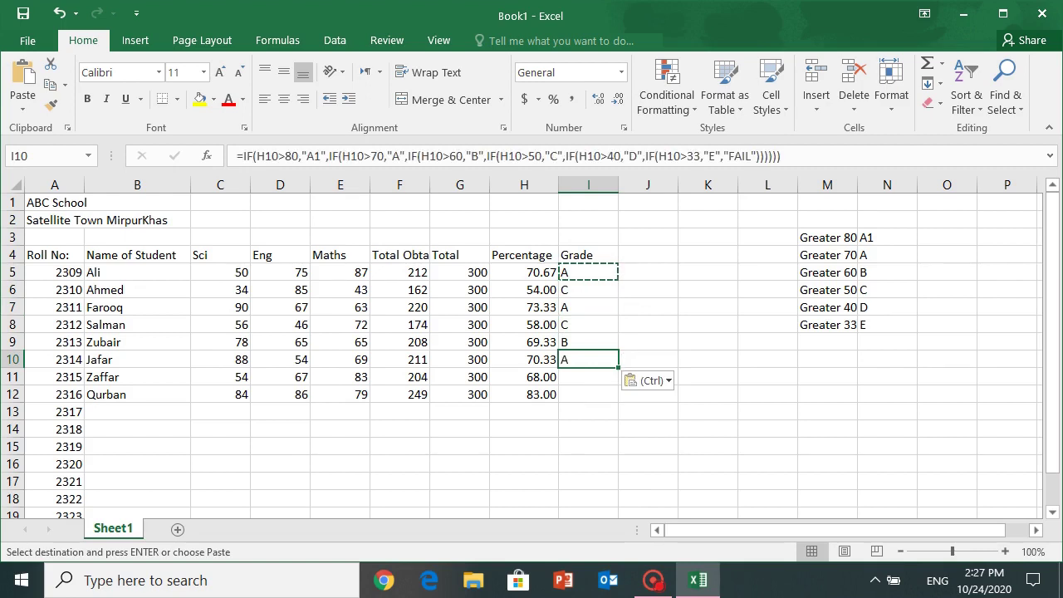
click(587, 377)
key(ctrl+v)
click(587, 394)
key(ctrl+v)
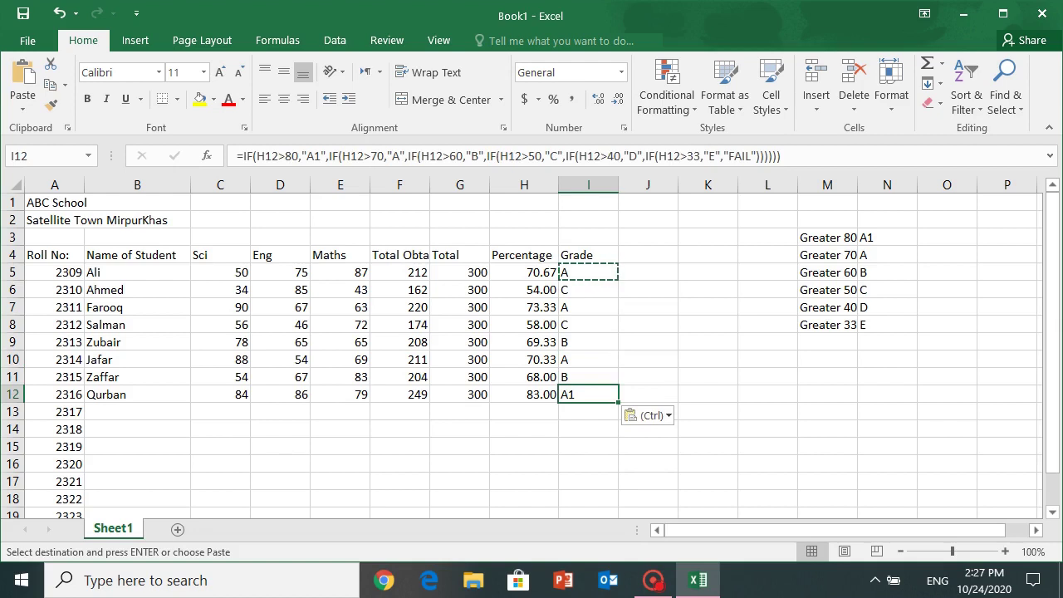
key(Up)
key(Up)
key(Up)
key(Up)
key(Up)
key(Up)
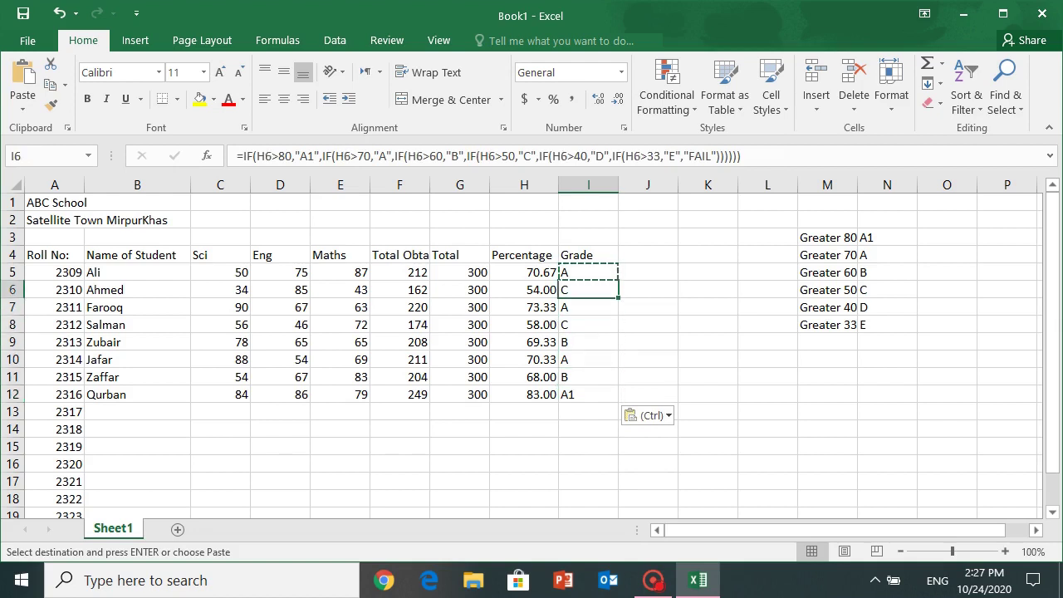
key(Escape)
key(Up)
key(Up)
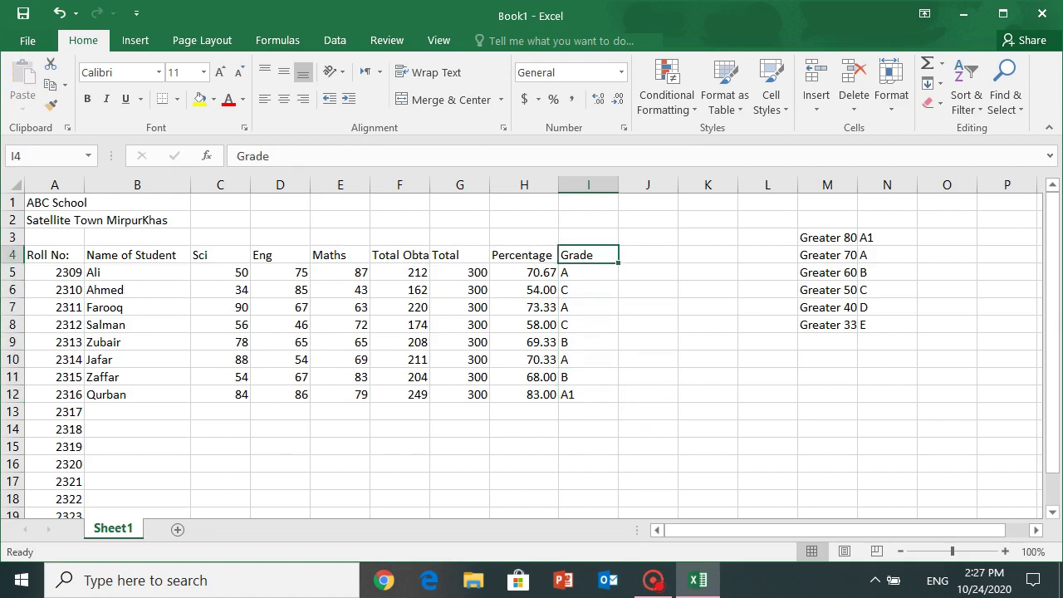
key(Right)
key(Right)
key(Right)
key(Right)
key(Up)
key(Up)
key(Left)
key(Left)
key(Left)
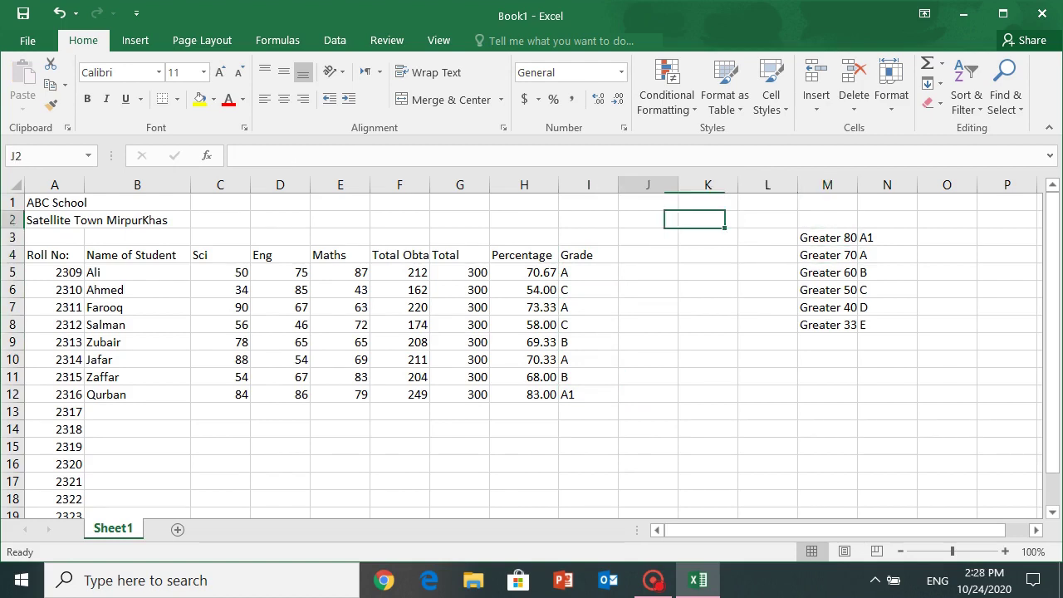
key(Left)
key(Left)
key(Left)
key(Down)
key(Down)
key(Down)
key(Down)
key(Down)
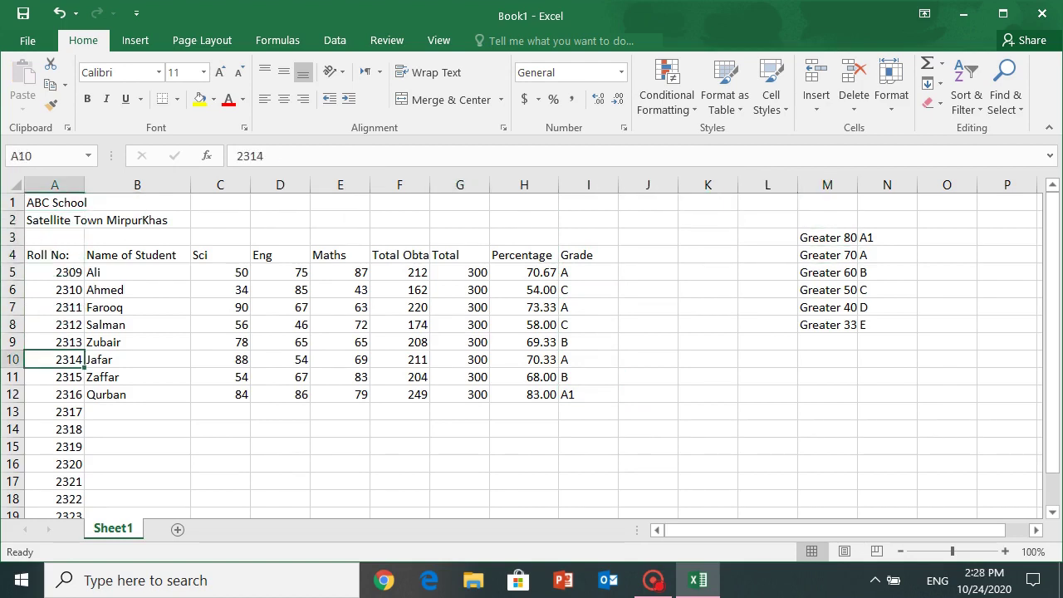